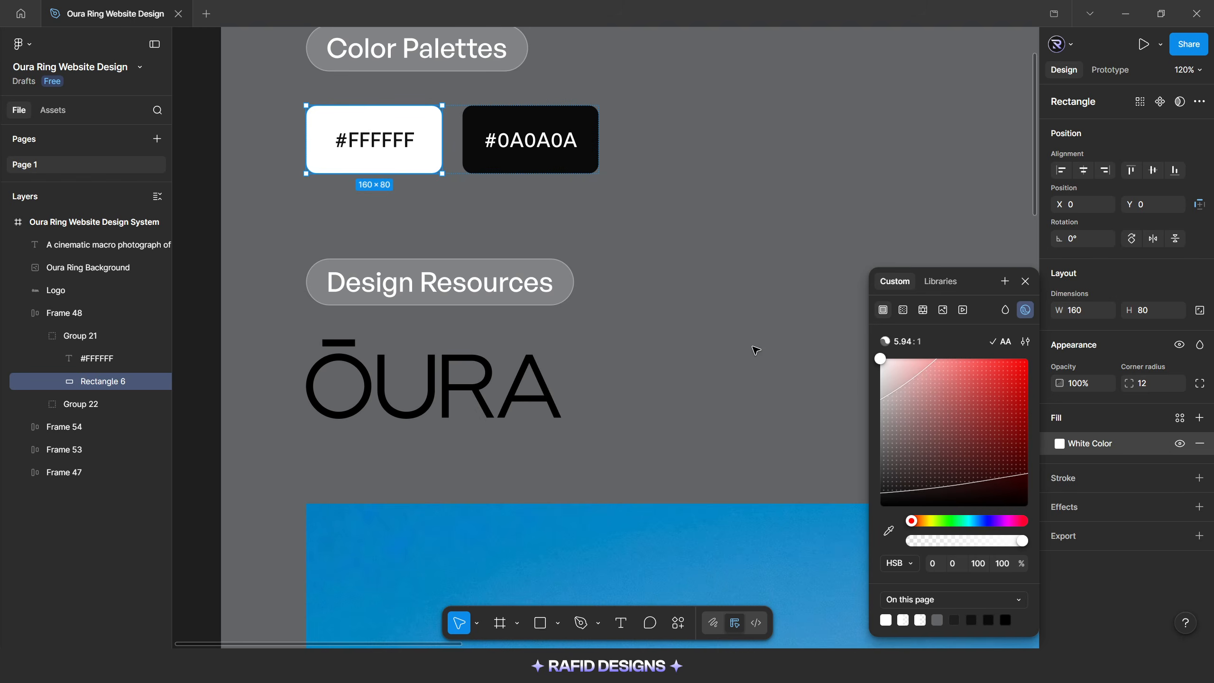
# Create a color variable named "Dark Color" from the fill of the #0A0A0A swatch rectangle
pyautogui.click(756, 347)
pyautogui.keyDown('ctrl'); pyautogui.click(470, 139); pyautogui.keyUp('ctrl')
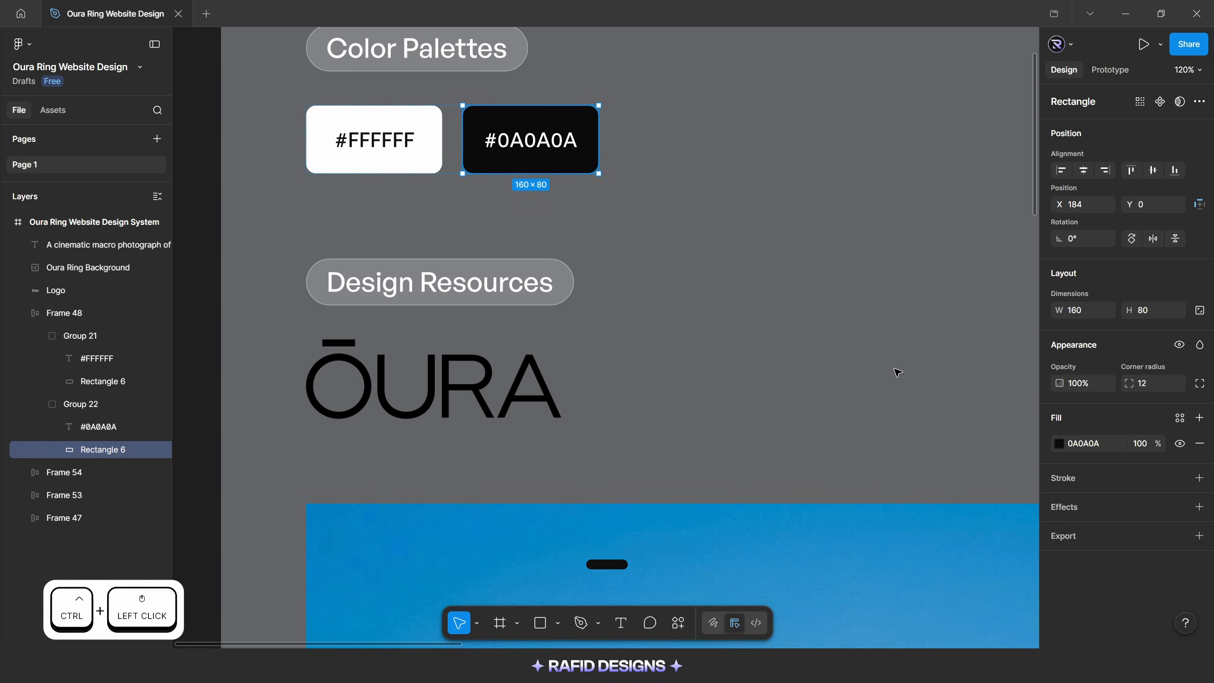
pyautogui.click(1058, 443)
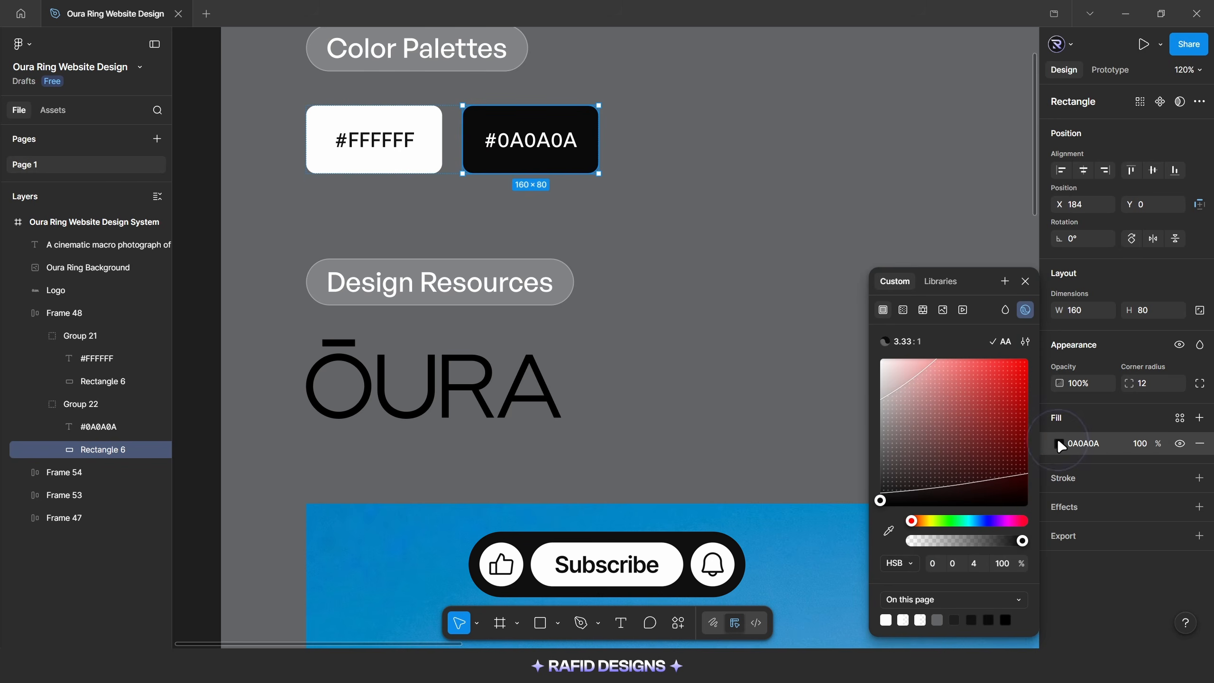
pyautogui.click(1005, 281)
pyautogui.click(752, 339)
pyautogui.write('Dark Color')
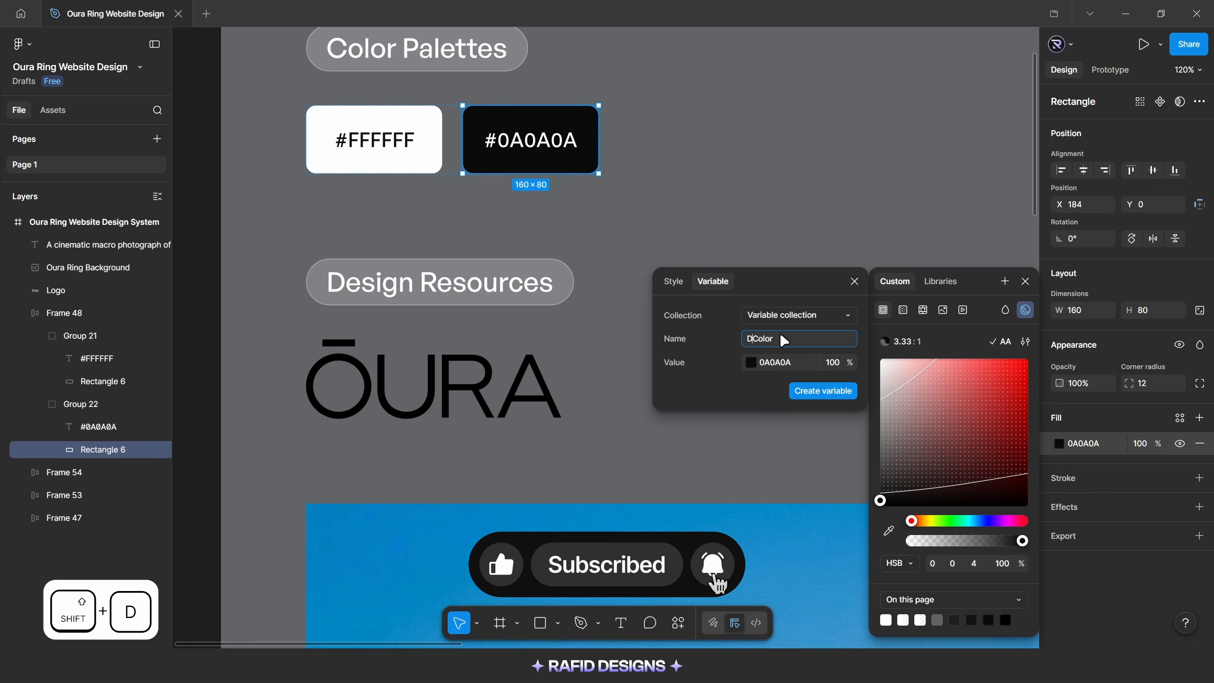
pyautogui.click(823, 391)
pyautogui.click(752, 301)
# Apply the White Color variable to the OURA logo's fill
pyautogui.click(525, 392)
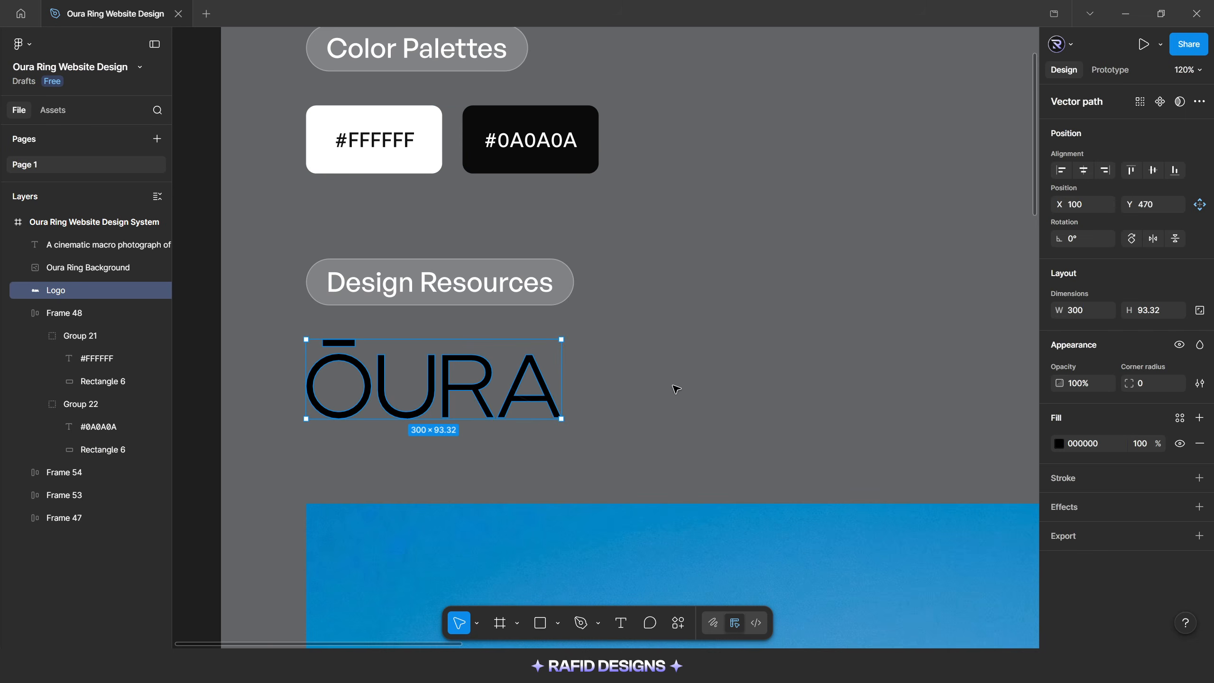
pyautogui.click(1059, 444)
pyautogui.click(939, 281)
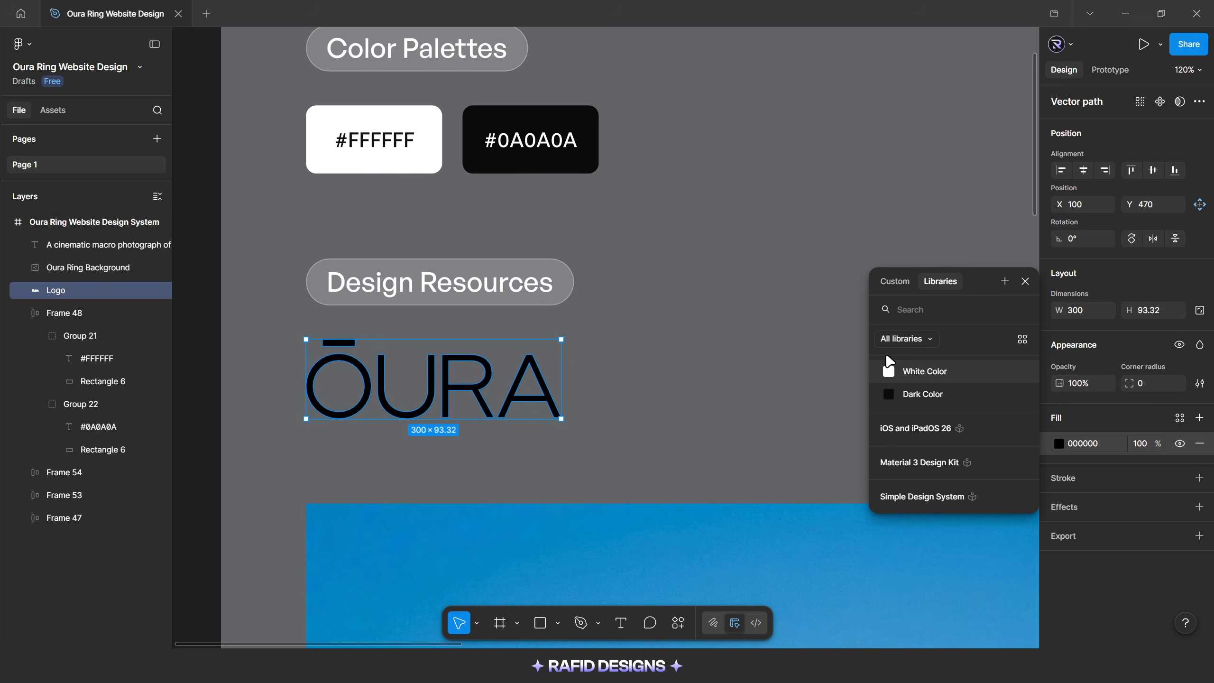
pyautogui.click(924, 372)
pyautogui.click(739, 325)
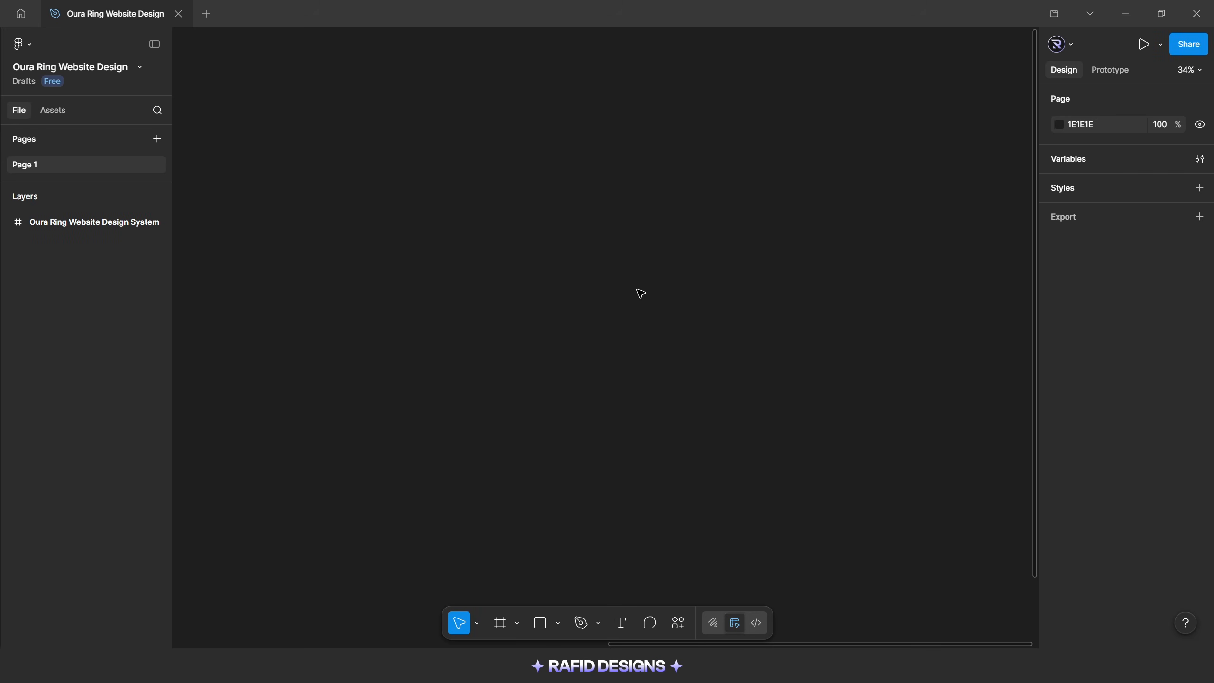
# Create a MacBook Pro 14" frame and move it to X 4094, Y 0
pyautogui.press('f')
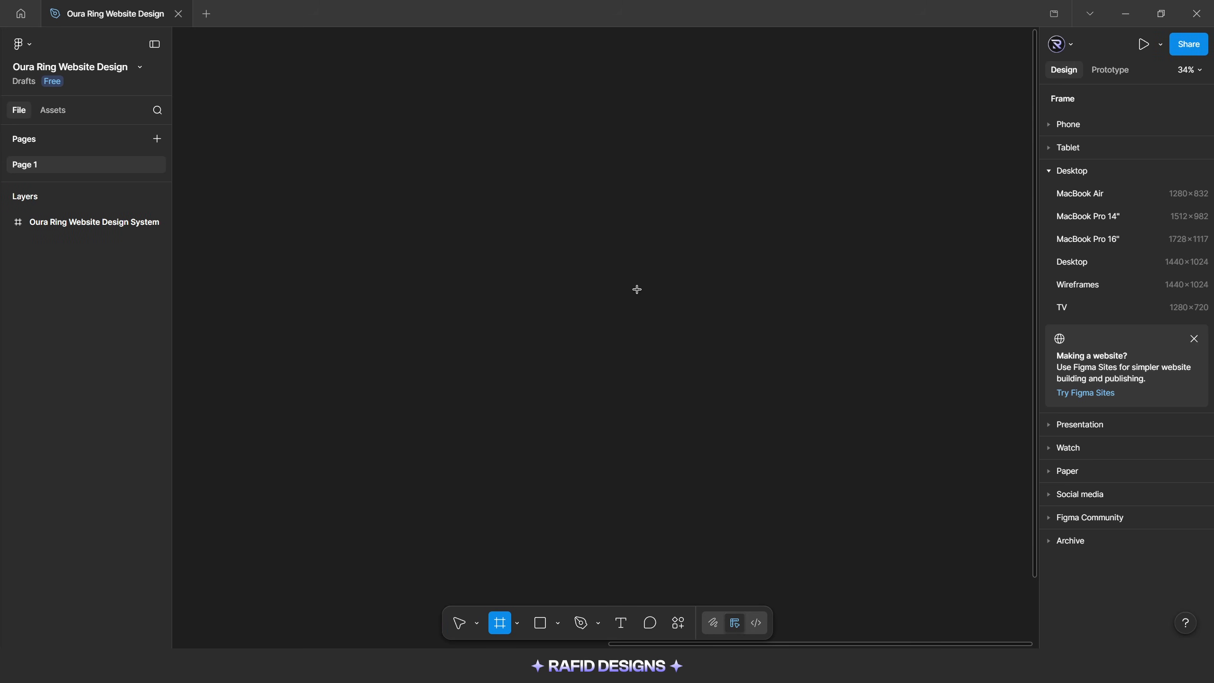
pyautogui.click(1108, 221)
pyautogui.keyDown('ctrl'); pyautogui.scroll(-1, 630, 326); pyautogui.keyUp('ctrl')
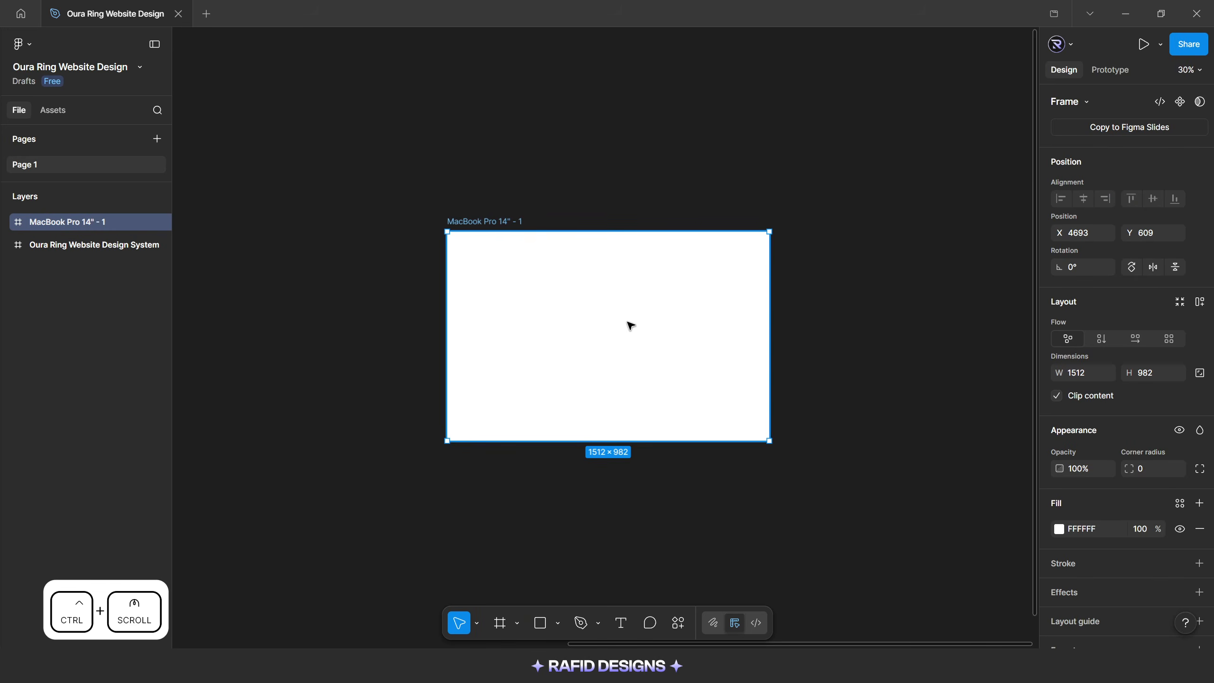
pyautogui.keyDown('ctrl'); pyautogui.scroll(-2, 630, 326); pyautogui.keyUp('ctrl')
pyautogui.moveTo(541, 250); pyautogui.dragTo(477, 176)
# Rename the new MacBook frame as "Oura Ring Website Design"
pyautogui.keyDown('ctrl'); pyautogui.scroll(4, 477, 176); pyautogui.keyUp('ctrl')
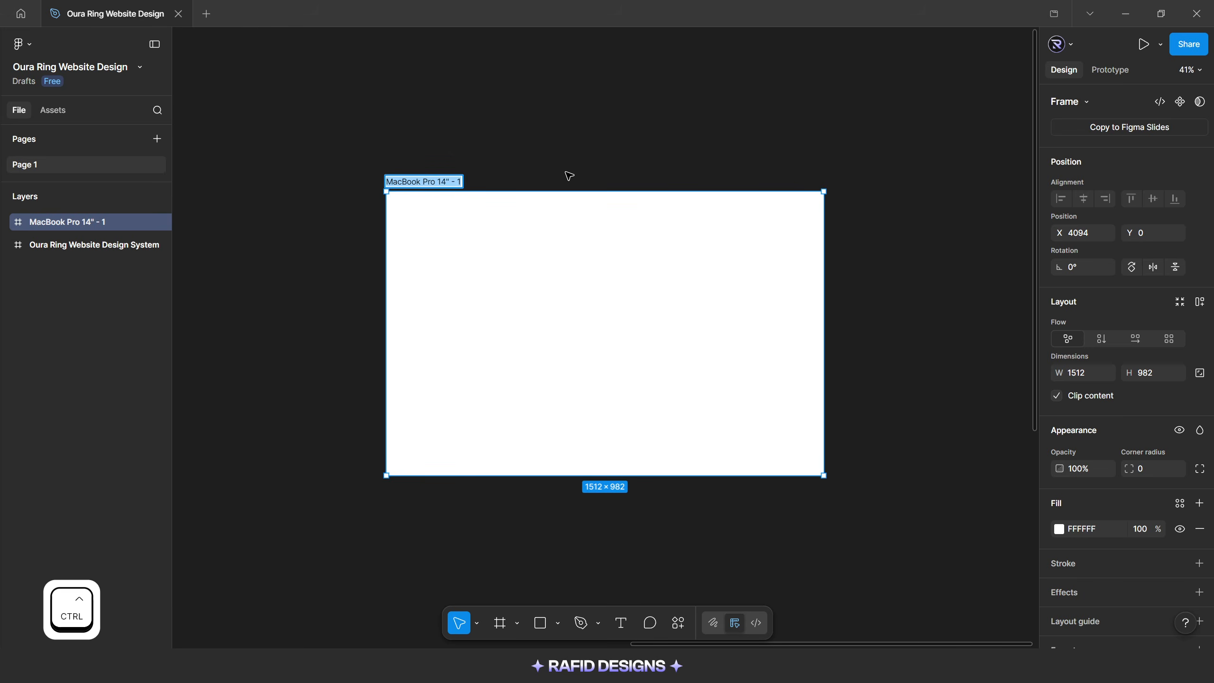
pyautogui.write('Oura Ring Website Design')
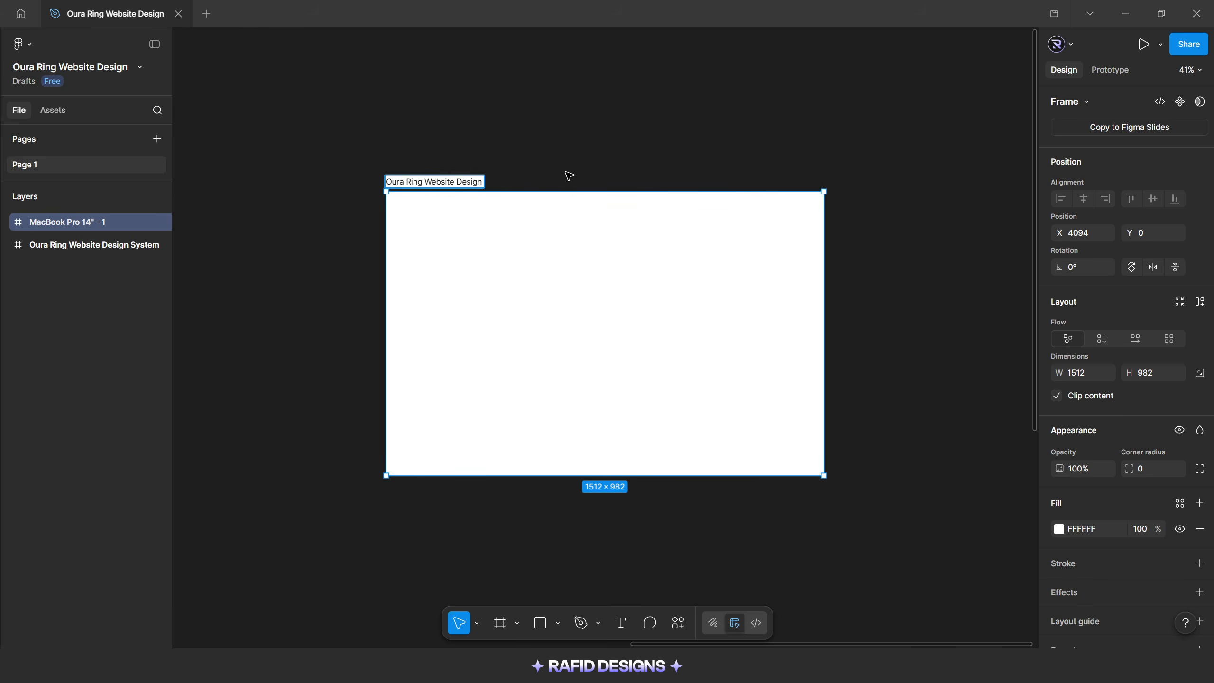
pyautogui.click(584, 172)
pyautogui.click(577, 233)
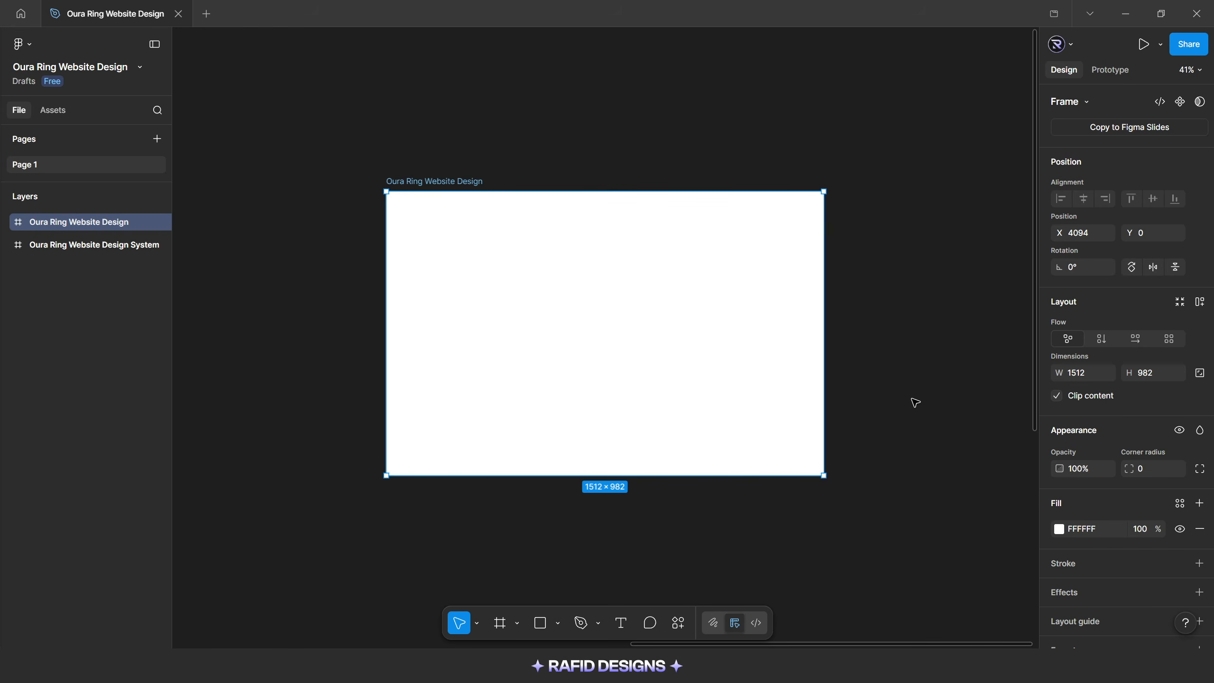
# Add a layout guide of 12 columns to the Oura Ring Website Design frame
pyautogui.scroll(-1, 1095, 578)
pyautogui.click(1199, 568)
pyautogui.moveTo(947, 550); pyautogui.dragTo(623, 331)
pyautogui.click(583, 330)
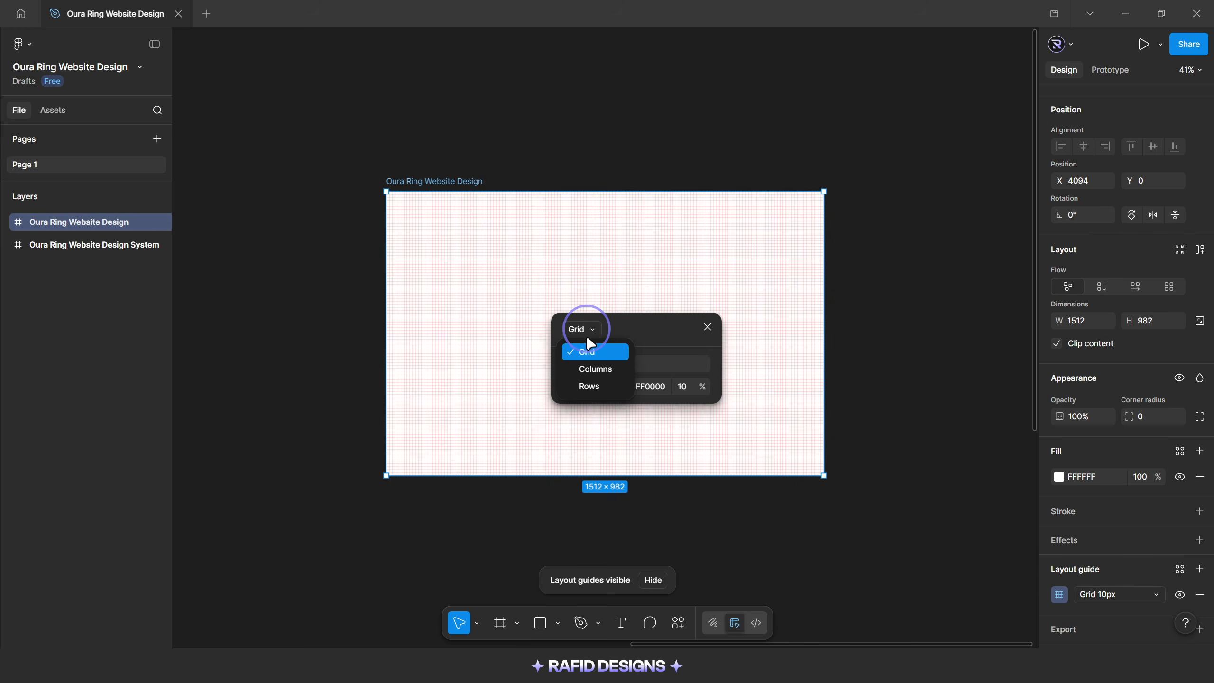
pyautogui.click(607, 365)
pyautogui.write('12')
pyautogui.press('Return')
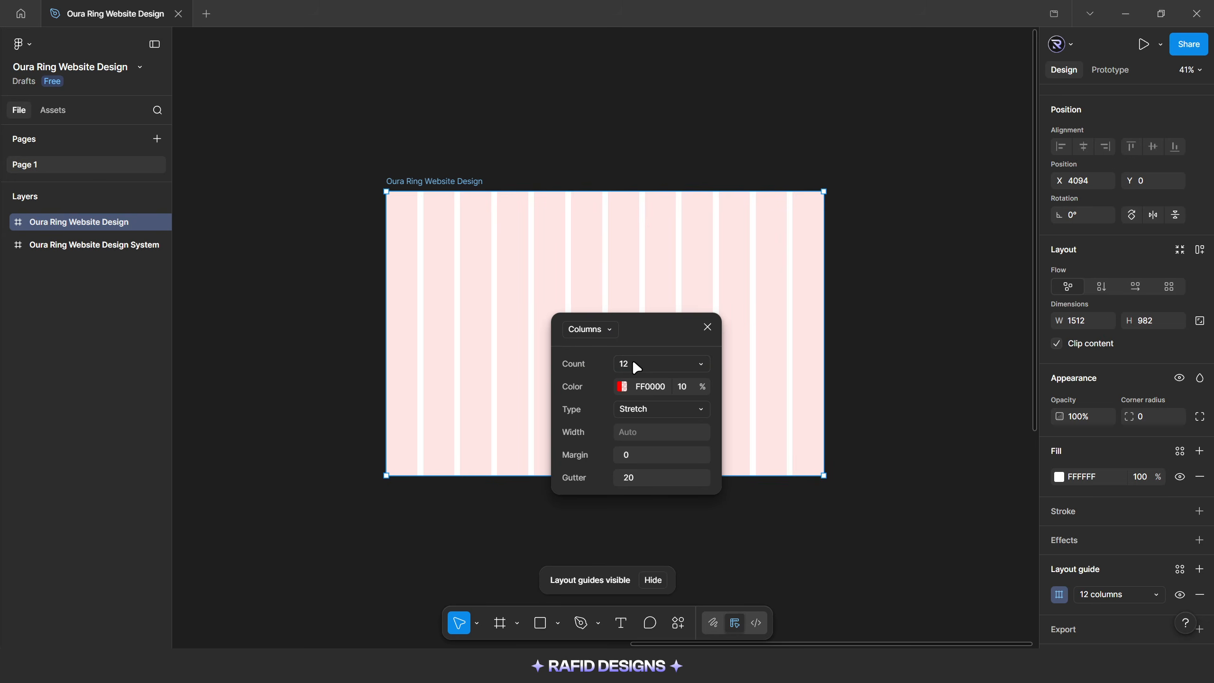
# Set the column guide's margin to 156 and its gutter to 30
pyautogui.click(635, 456)
pyautogui.write('156')
pyautogui.press('Return')
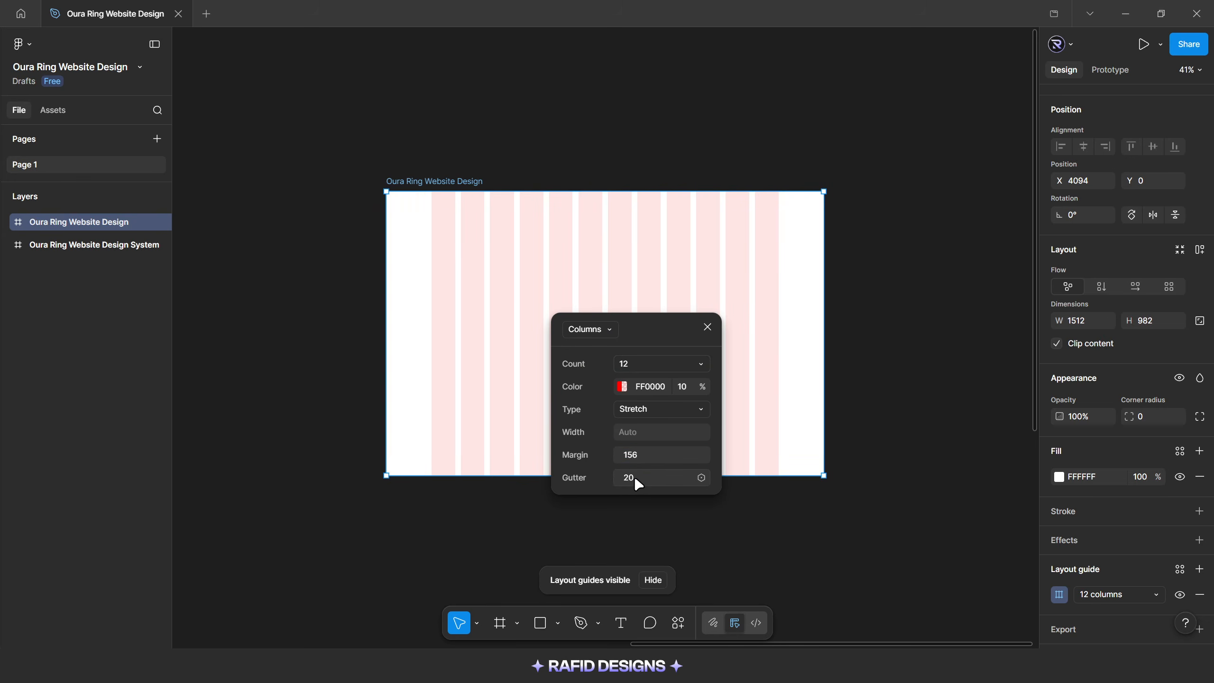
pyautogui.write('30')
pyautogui.press('Return')
# Change the column guide's color to white (FFFFFF) and close the guide settings
pyautogui.click(622, 388)
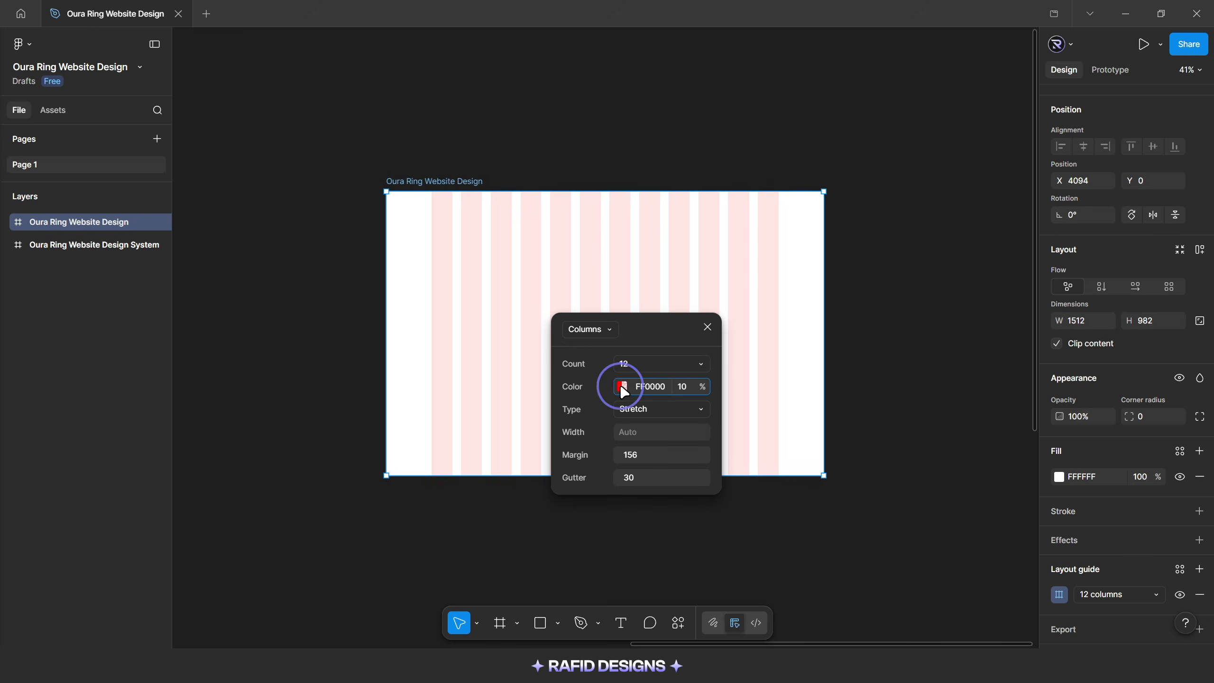
pyautogui.moveTo(466, 412); pyautogui.dragTo(338, 319)
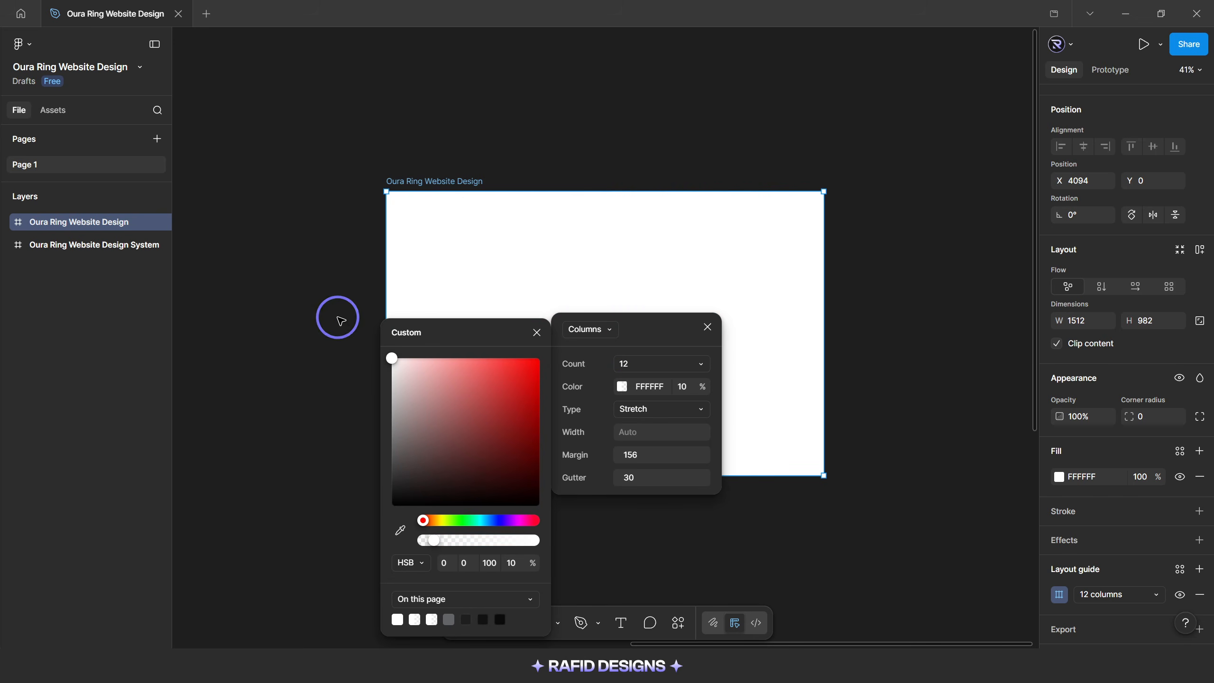
pyautogui.click(536, 332)
pyautogui.click(707, 327)
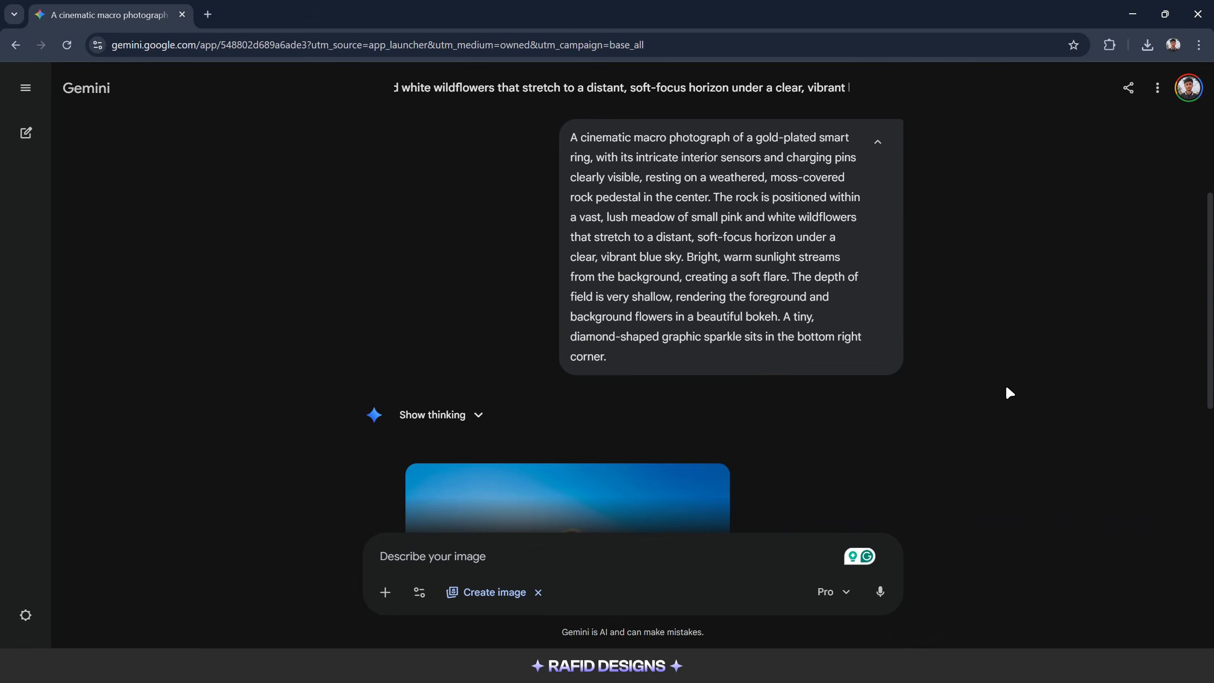
pyautogui.scroll(-4, 927, 382)
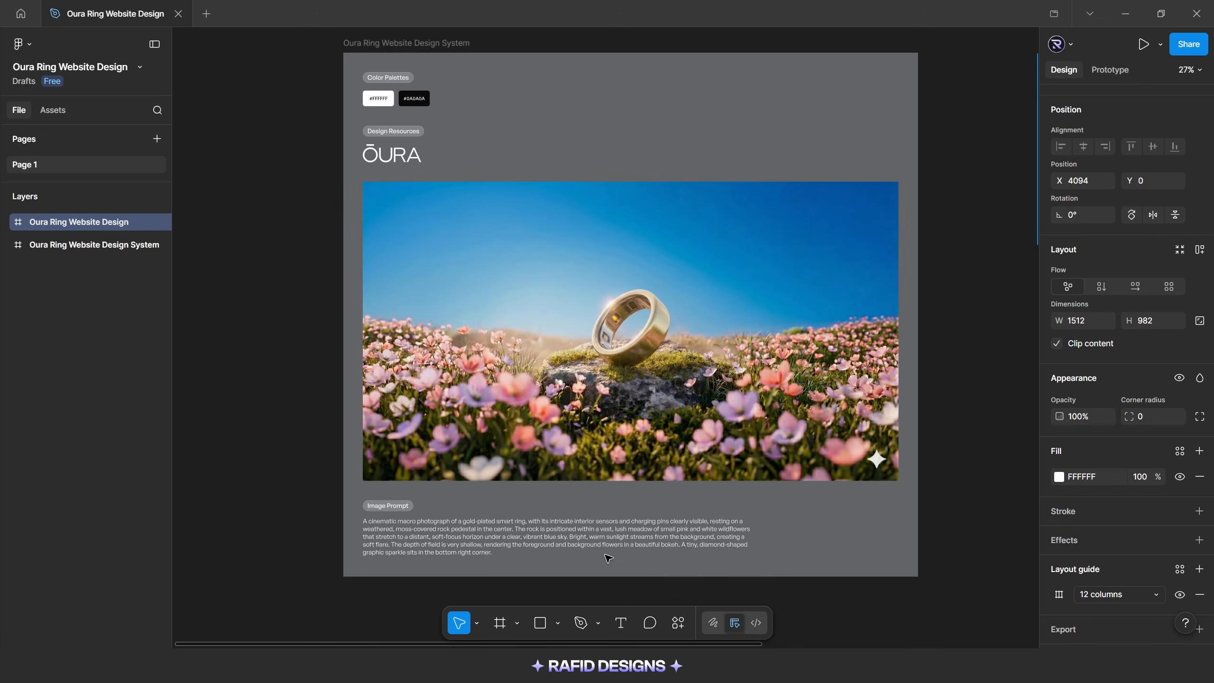
# Copy the Oura Ring Background image from the design system frame into the Oura Ring Website Design frame
pyautogui.click(630, 354)
pyautogui.hotkey('ctrl', 'c')
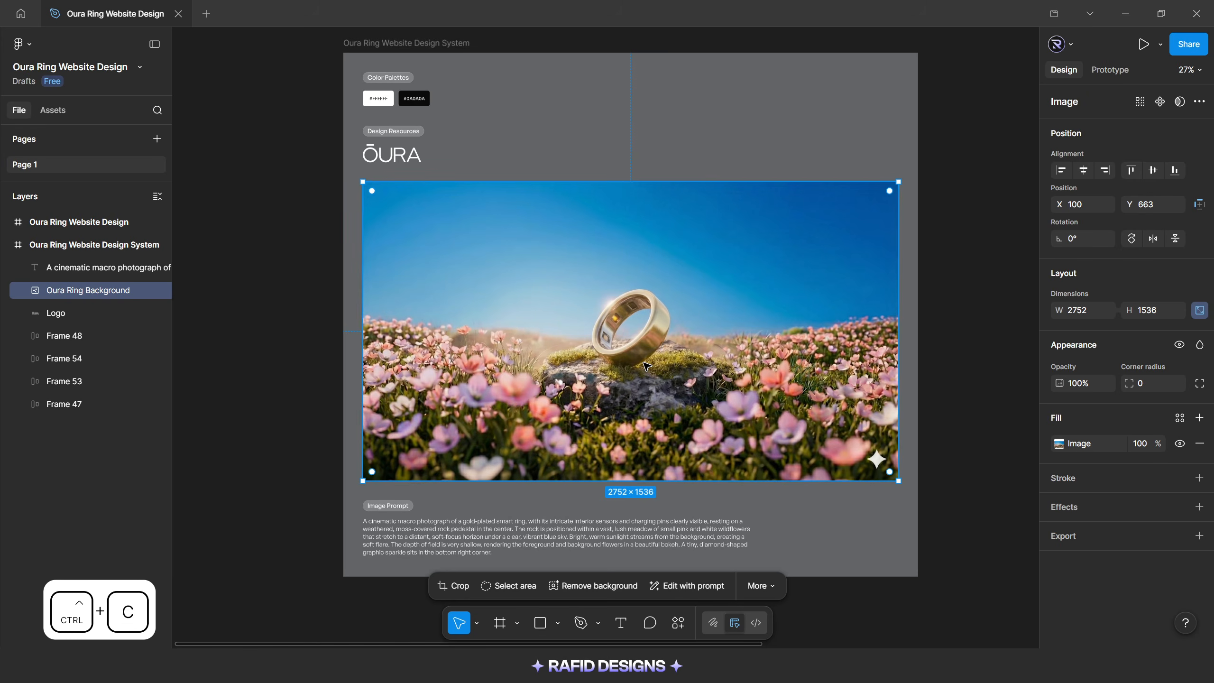
pyautogui.scroll(-3, 915, 272)
pyautogui.scroll(5, 699, 241)
pyautogui.scroll(-2, 750, 223)
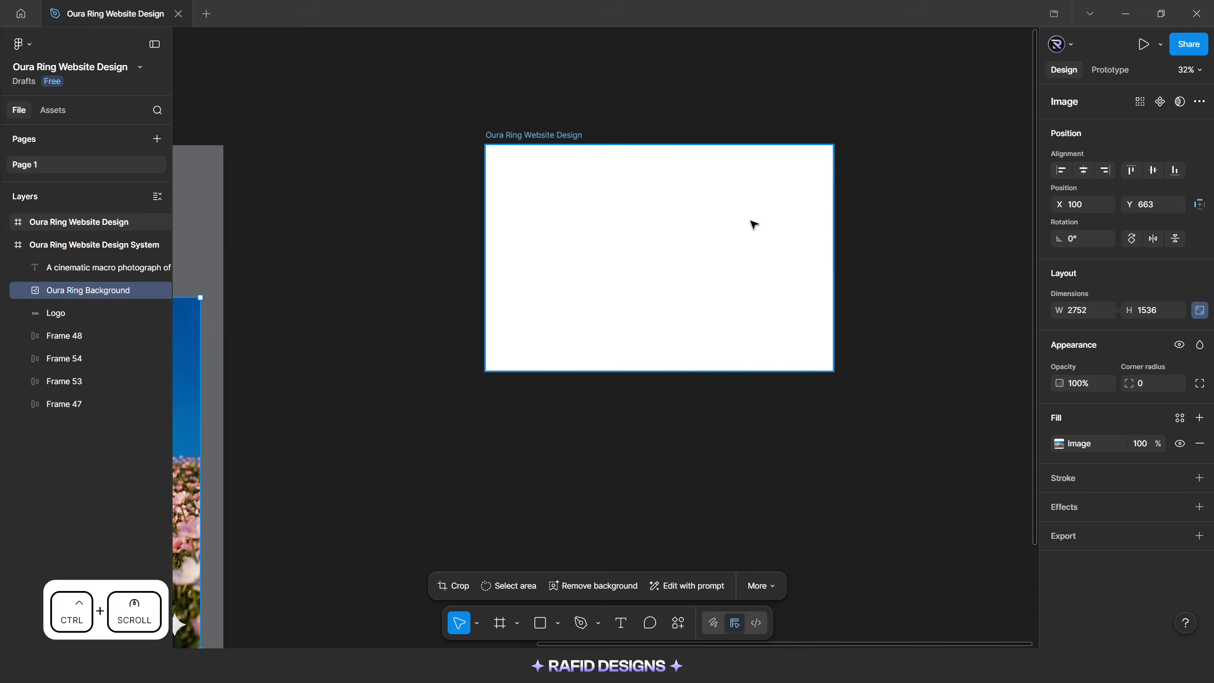
pyautogui.click(726, 238)
pyautogui.hotkey('ctrl', 'v')
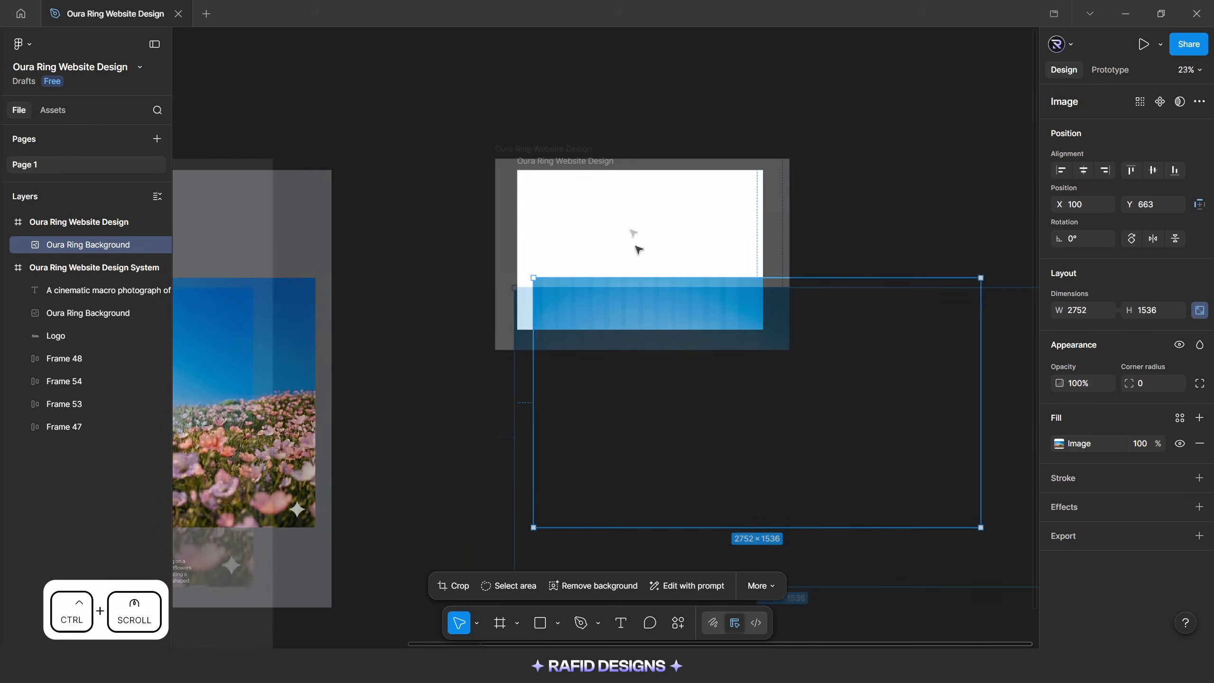
# Set the pasted background image's width to 2000 and align it to the frame's horizontal center and top edge
pyautogui.click(1081, 311)
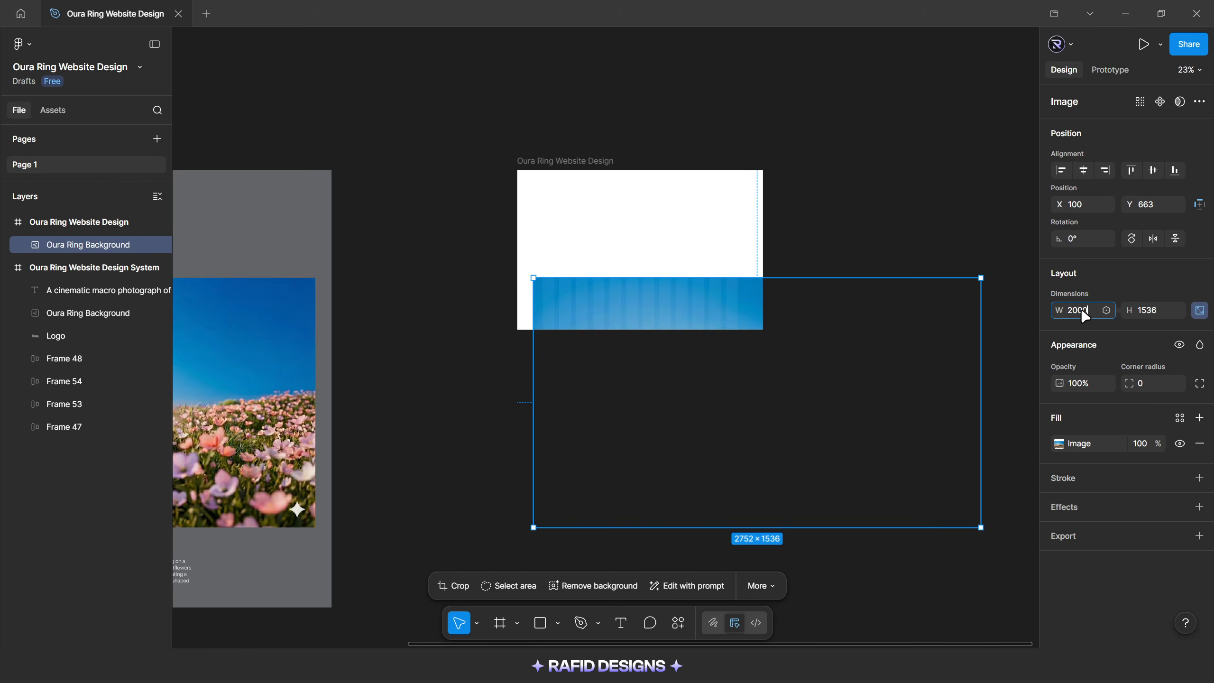
pyautogui.write('2000')
pyautogui.press('Return')
pyautogui.scroll(4, 671, 182)
pyautogui.moveTo(653, 331); pyautogui.dragTo(627, 206)
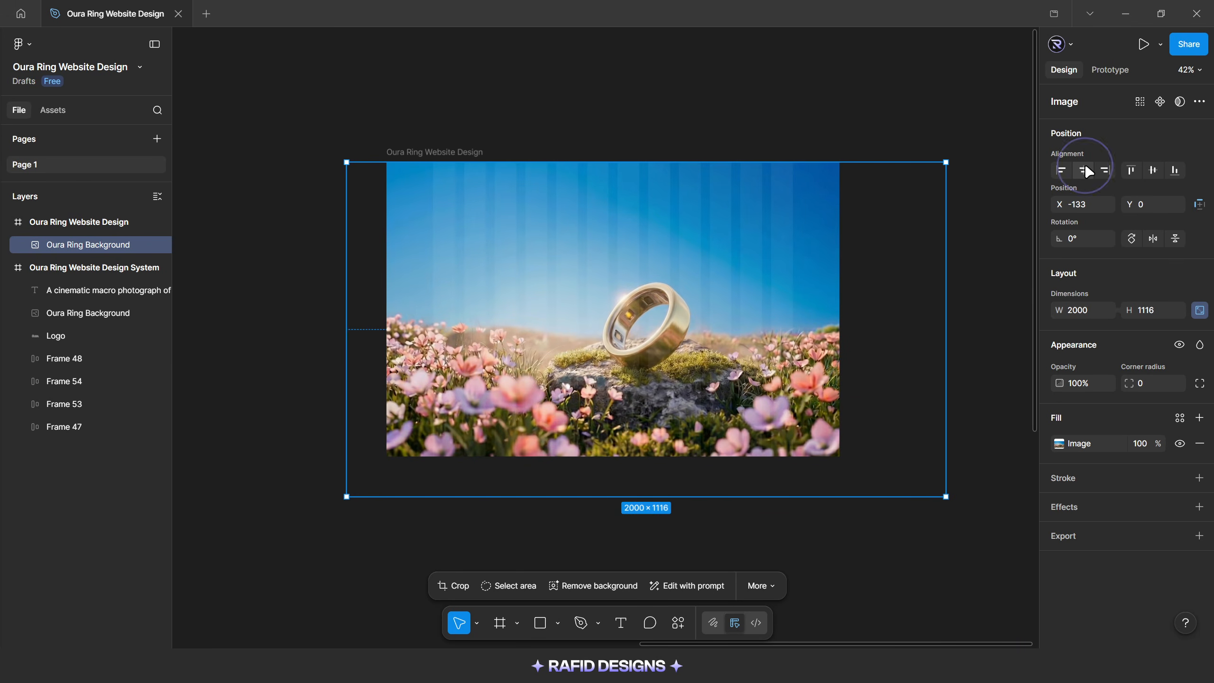
pyautogui.click(1087, 171)
pyautogui.click(1131, 170)
# Lower the background image's exposure slightly and close its fill settings
pyautogui.scroll(1, 609, 353)
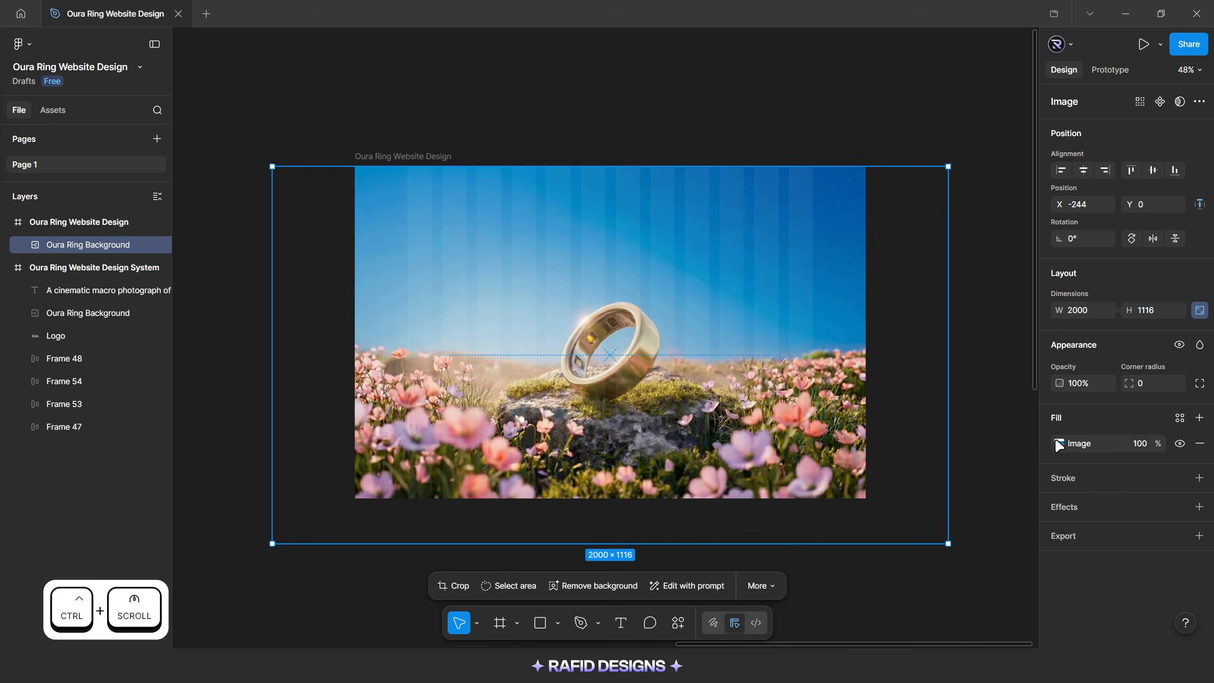
pyautogui.click(1059, 445)
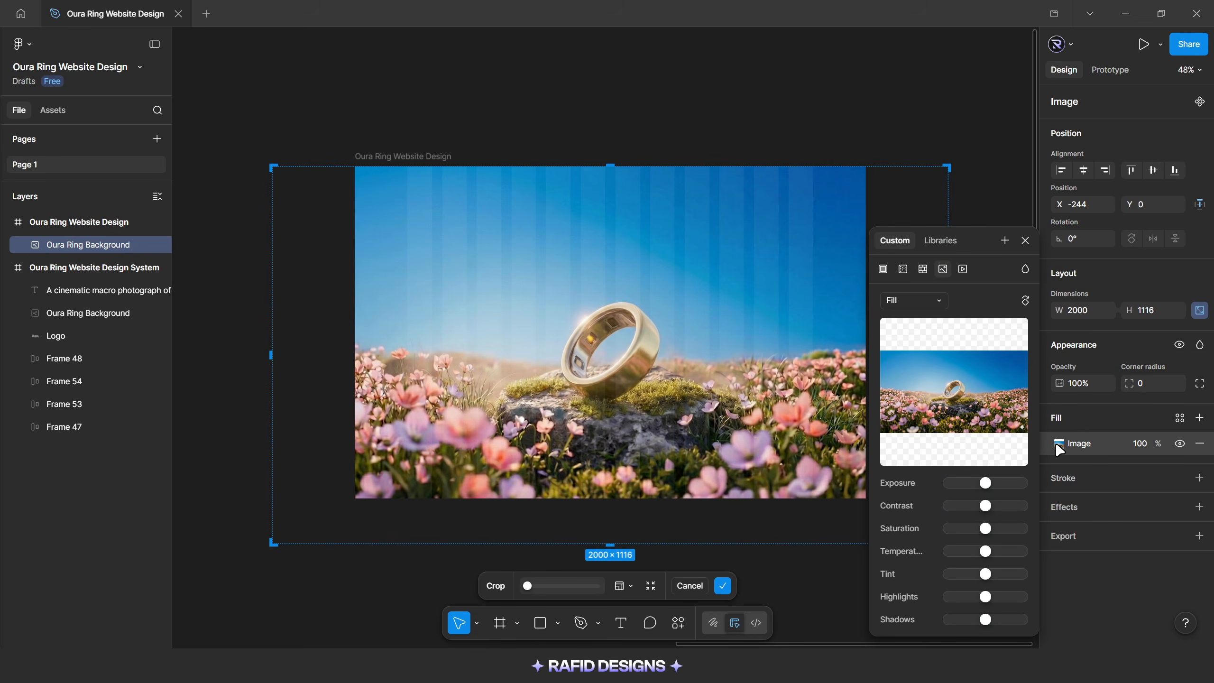
pyautogui.moveTo(980, 484); pyautogui.dragTo(981, 485)
pyautogui.click(1026, 241)
pyautogui.press('Escape')
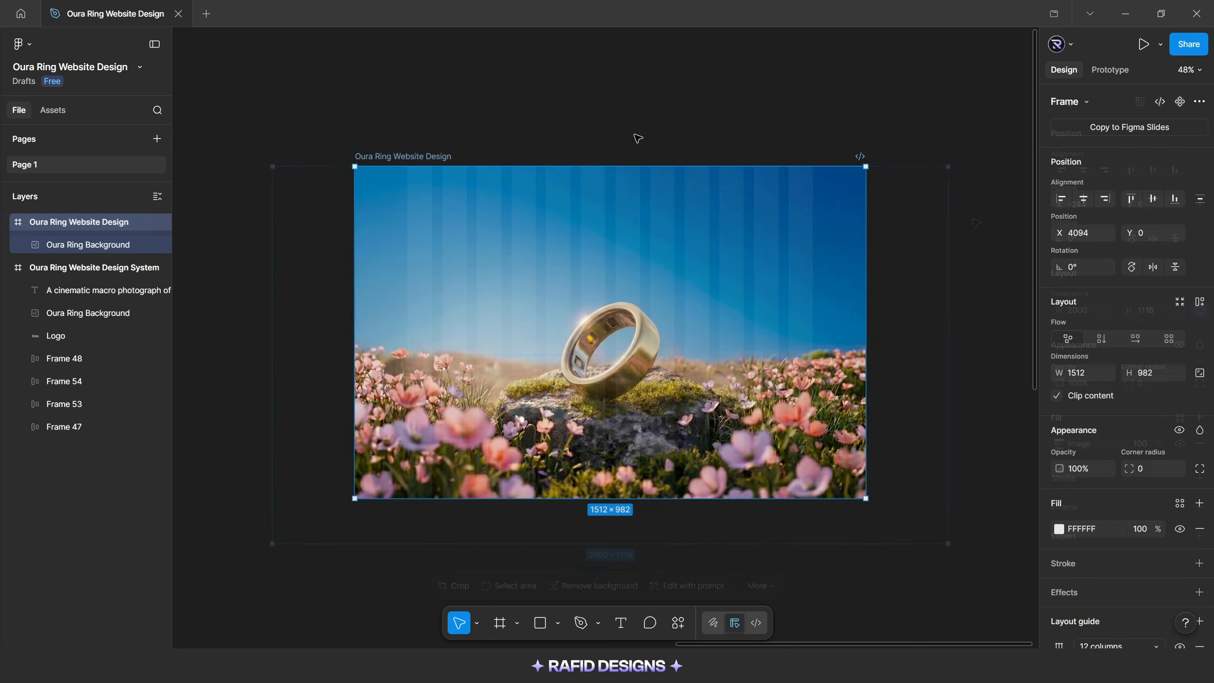
# Draw a rectangle about 1512 × 212 across the full width of the website frame's lower edge
pyautogui.press('r')
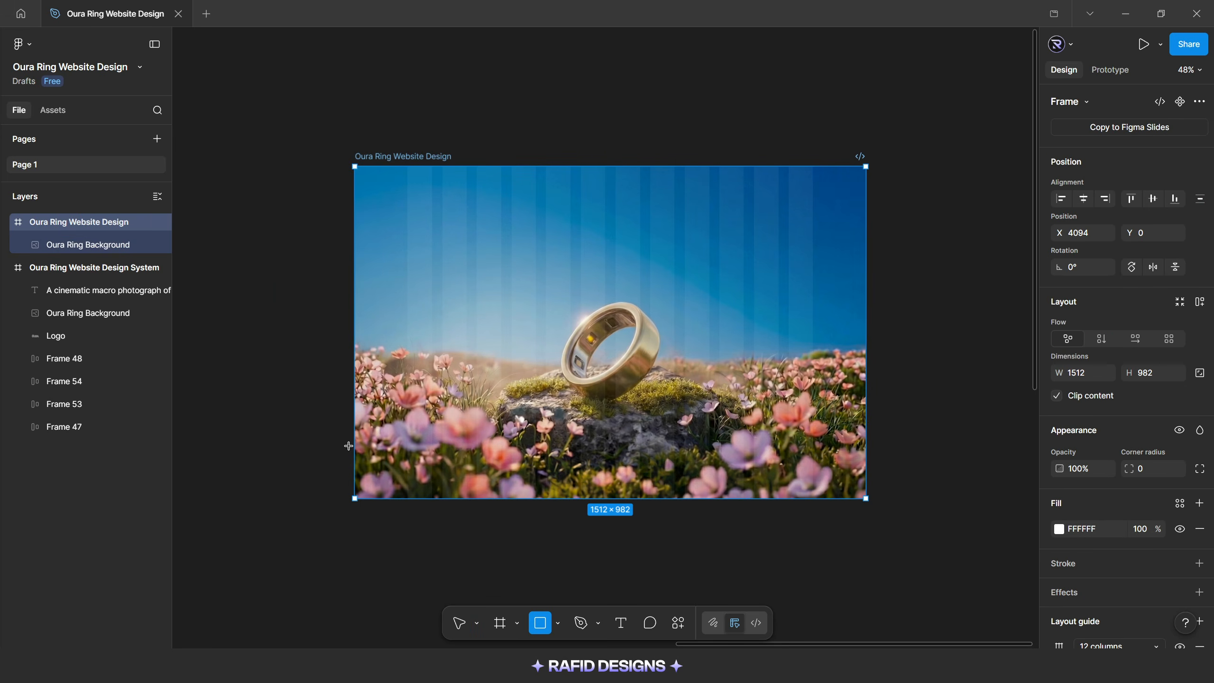
pyautogui.moveTo(356, 426)
pyautogui.mouseDown()
pyautogui.moveTo(661, 501)
pyautogui.moveTo(883, 498)
pyautogui.mouseUp()
pyautogui.click(728, 463)
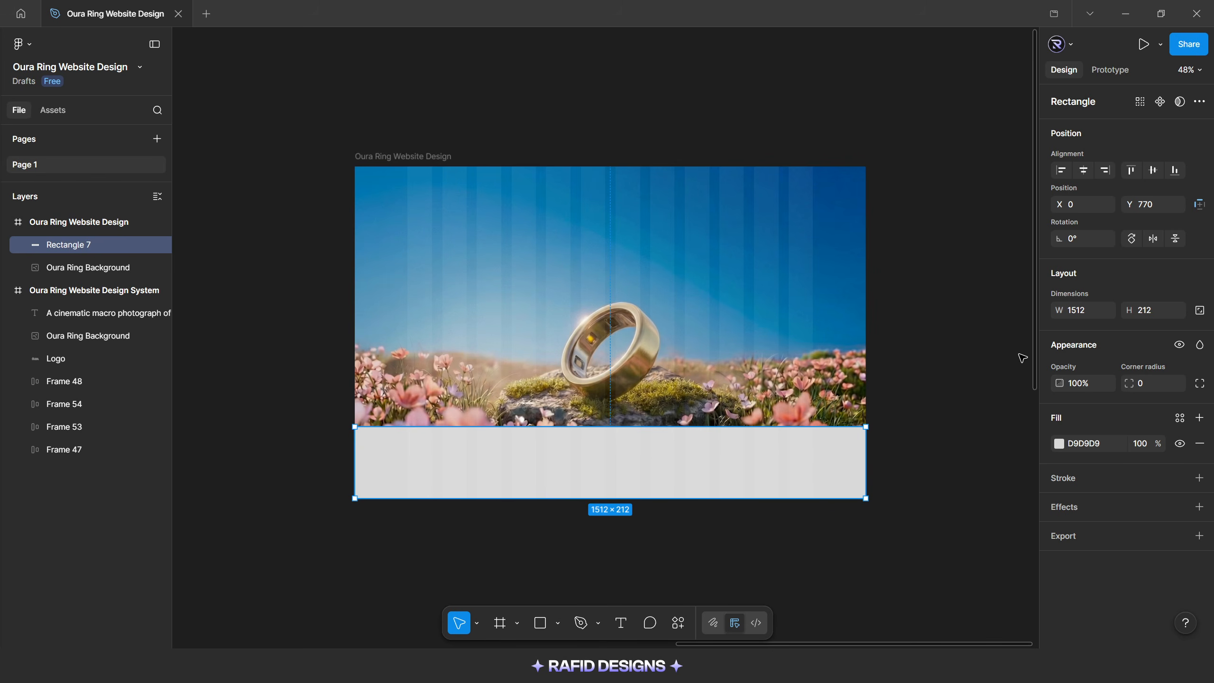
# Set the rectangle's height to 230 and align it to the bottom of the frame
pyautogui.click(1152, 315)
pyautogui.press('Return')
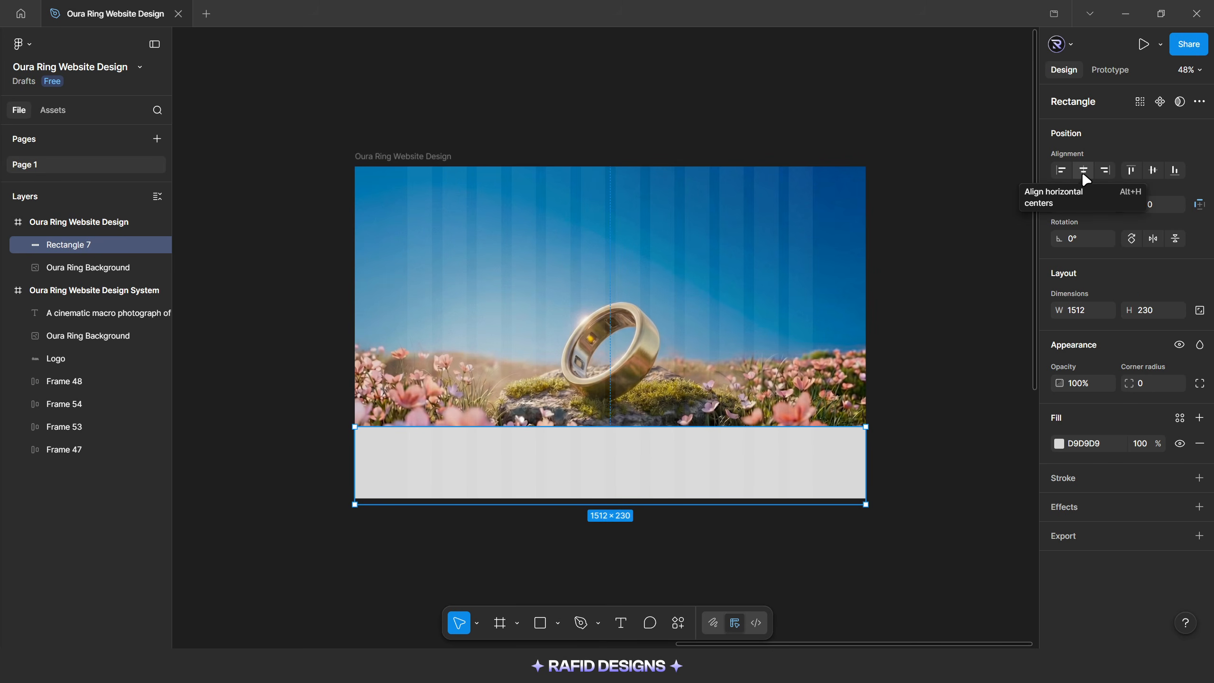
pyautogui.click(1175, 171)
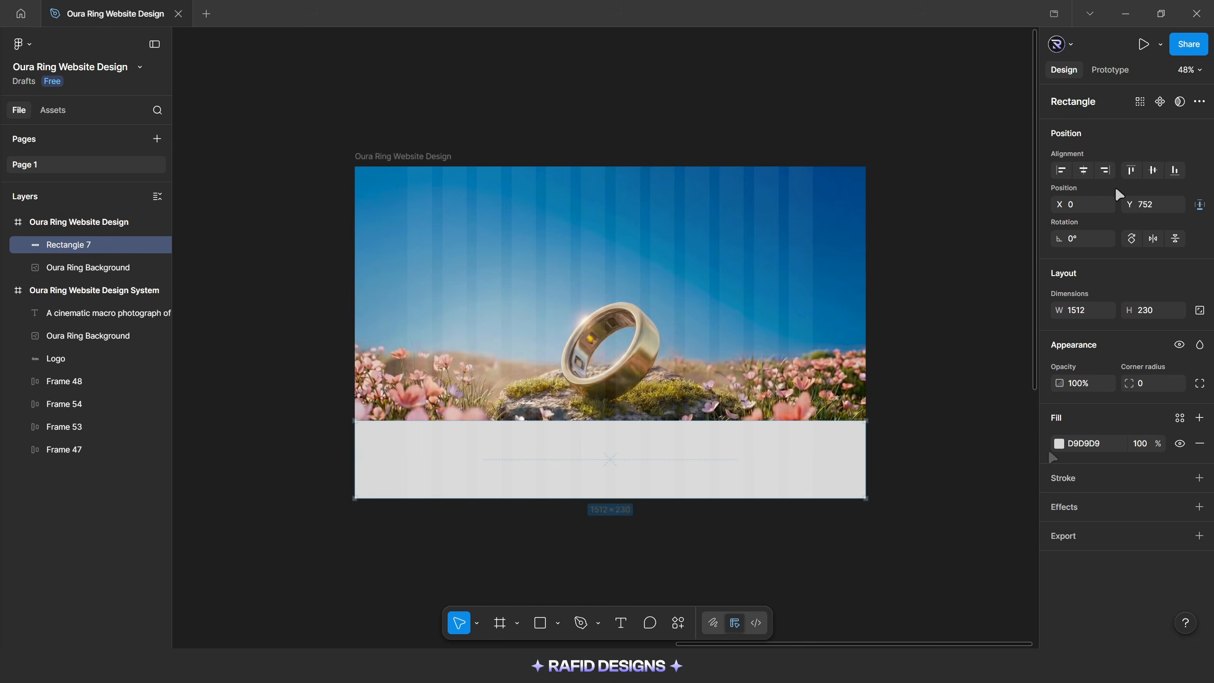
# Switch the rectangle's fill to a linear gradient and assign Dark Color to the 0% stop
pyautogui.click(1058, 444)
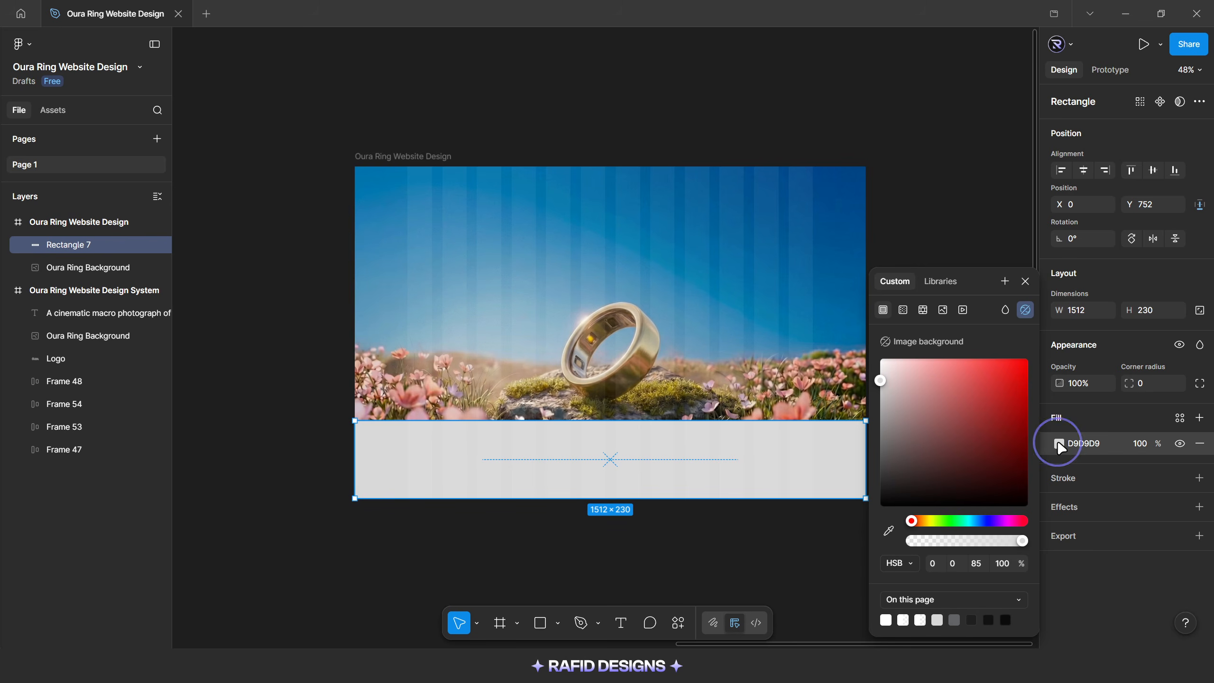
pyautogui.click(904, 311)
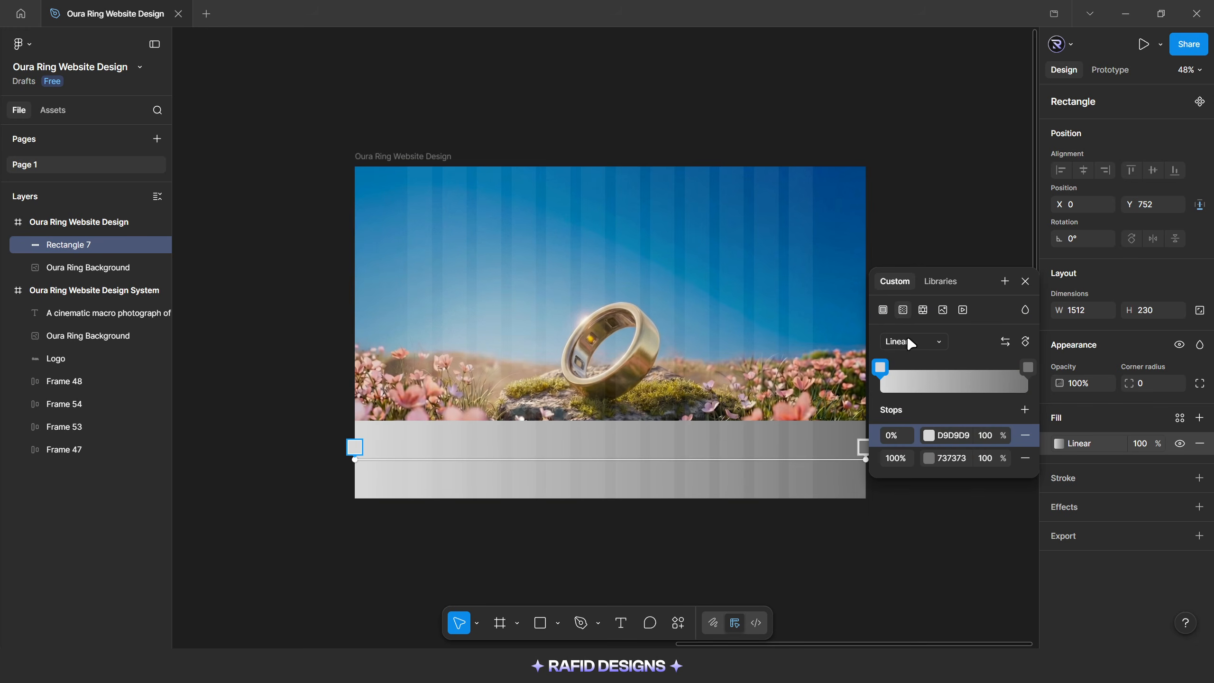
pyautogui.click(928, 435)
pyautogui.click(770, 332)
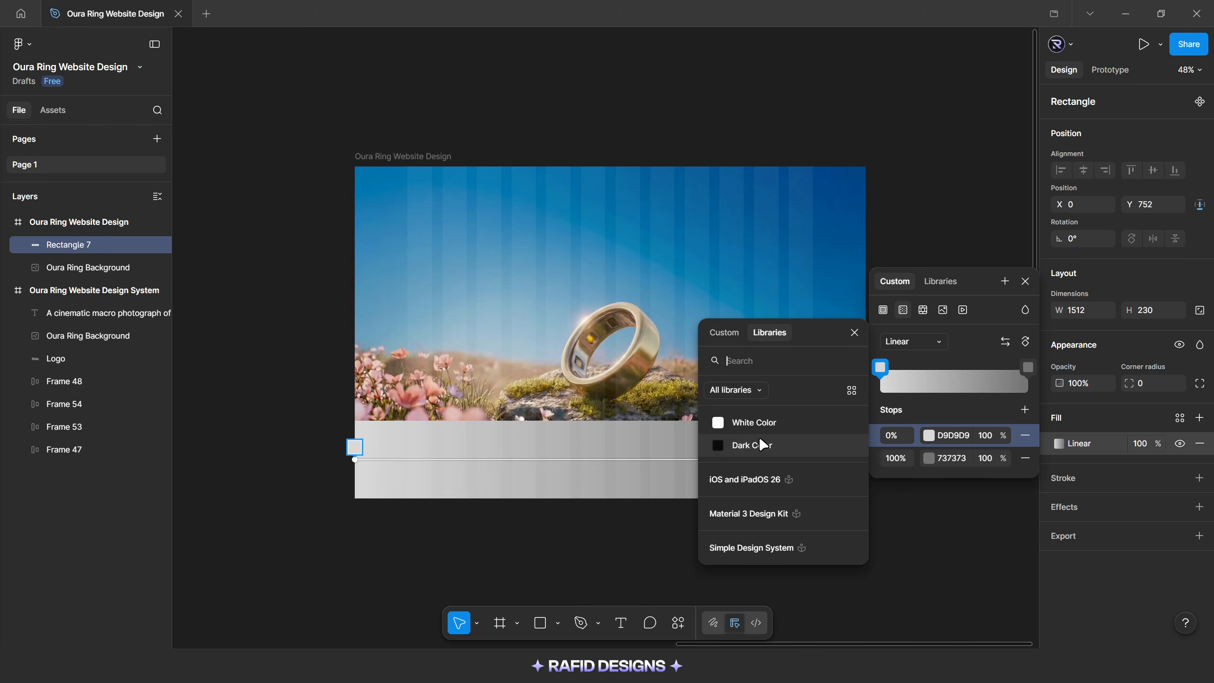
pyautogui.click(760, 445)
# Assign Dark Color to the gradient's 100% stop and detach that stop from the variable
pyautogui.click(929, 458)
pyautogui.click(768, 332)
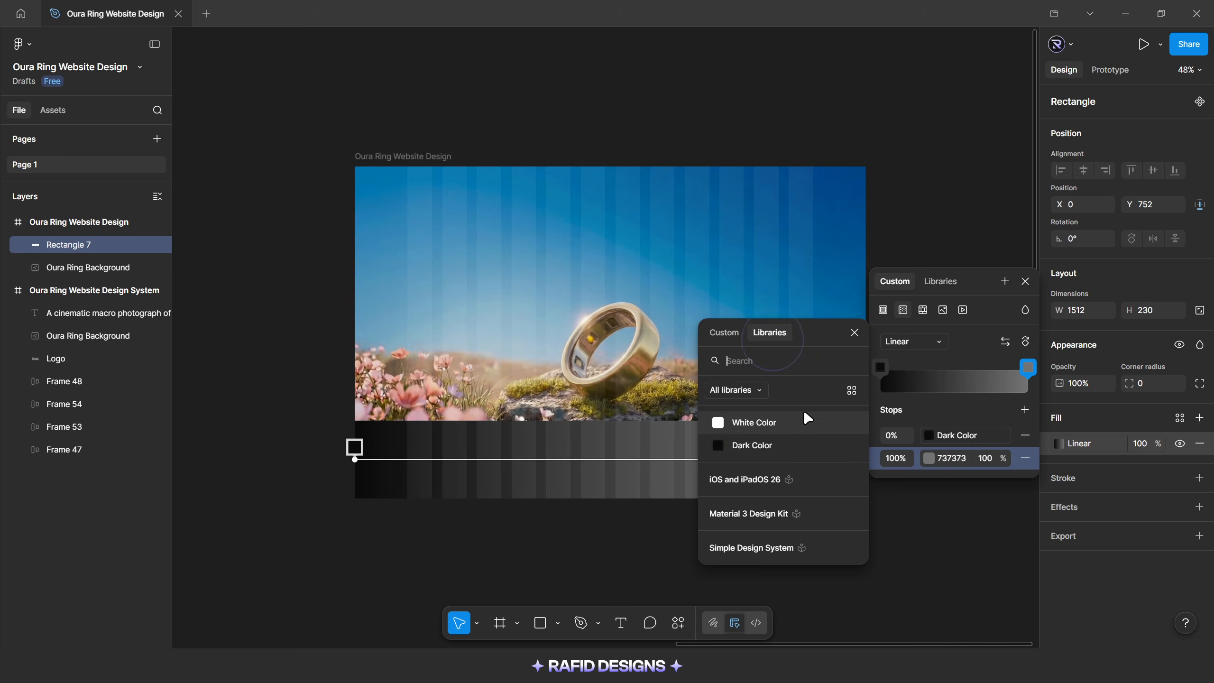
pyautogui.click(788, 445)
pyautogui.click(1002, 458)
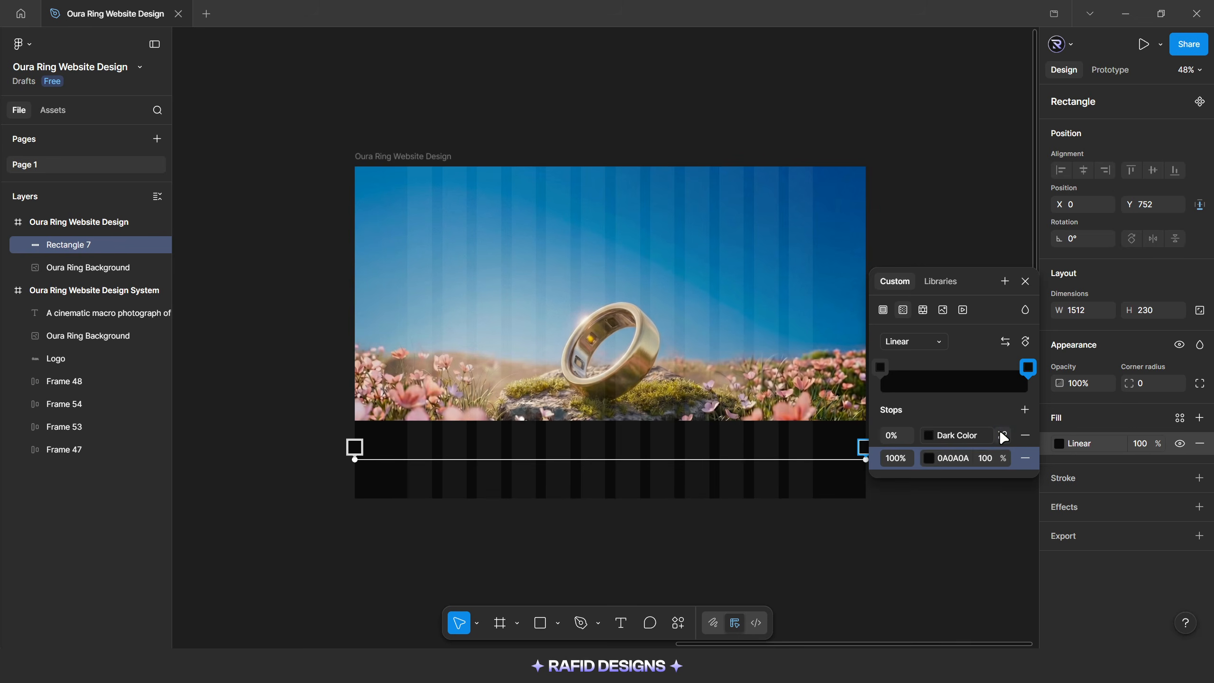
# Detach the gradient's 0% stop from its variable, rotate the gradient to run vertically and set that stop's opacity to 0%
pyautogui.click(1002, 435)
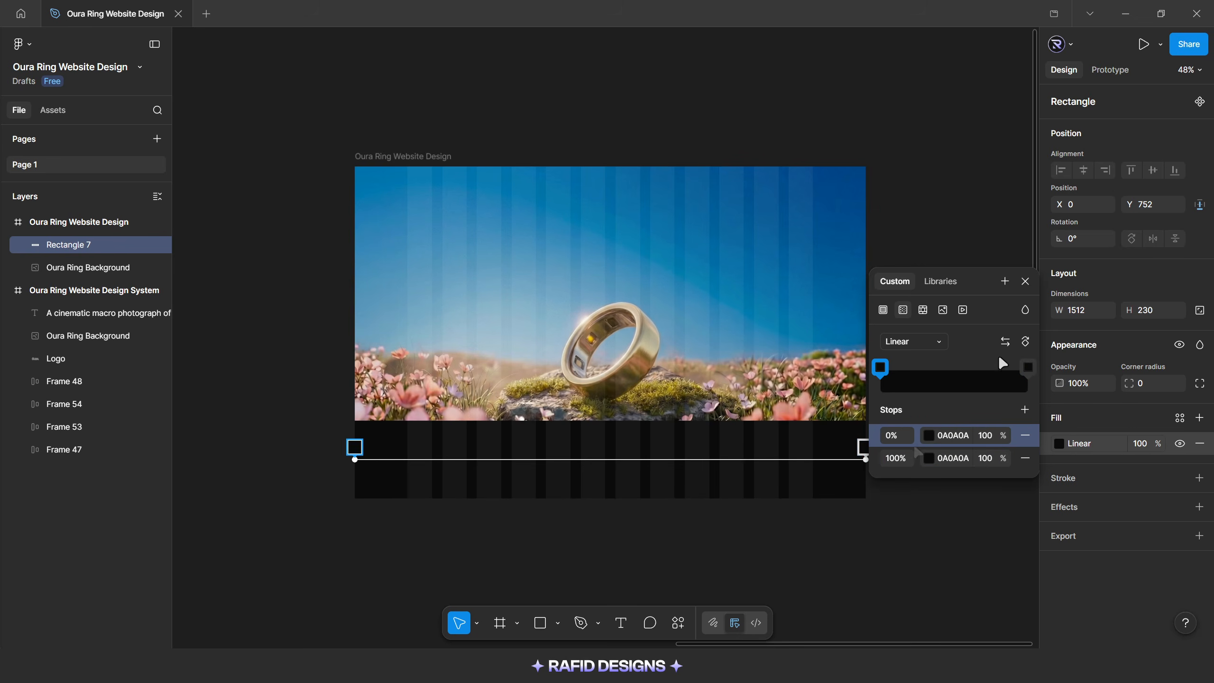
pyautogui.click(1026, 342)
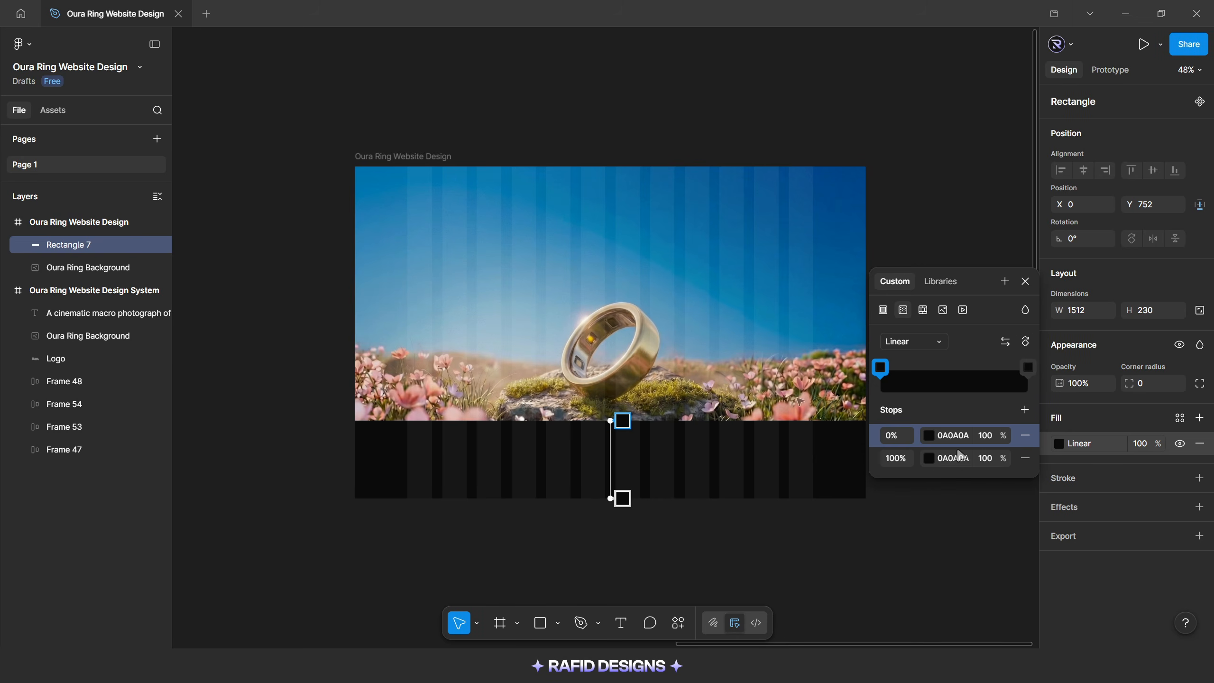
pyautogui.click(995, 440)
pyautogui.write('0')
pyautogui.press('Return')
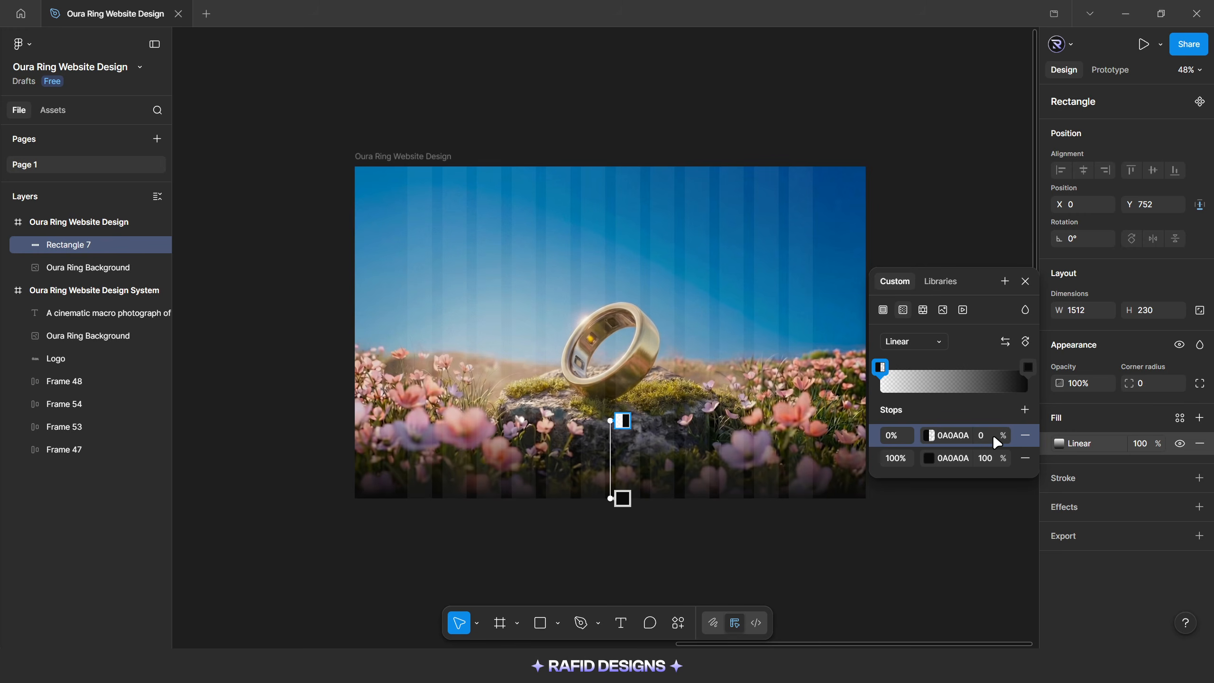
pyautogui.click(1026, 280)
# Rename the gradient rectangle's layer to Overlay and lock both it and the website frame's Oura Ring Background layer
pyautogui.click(140, 267)
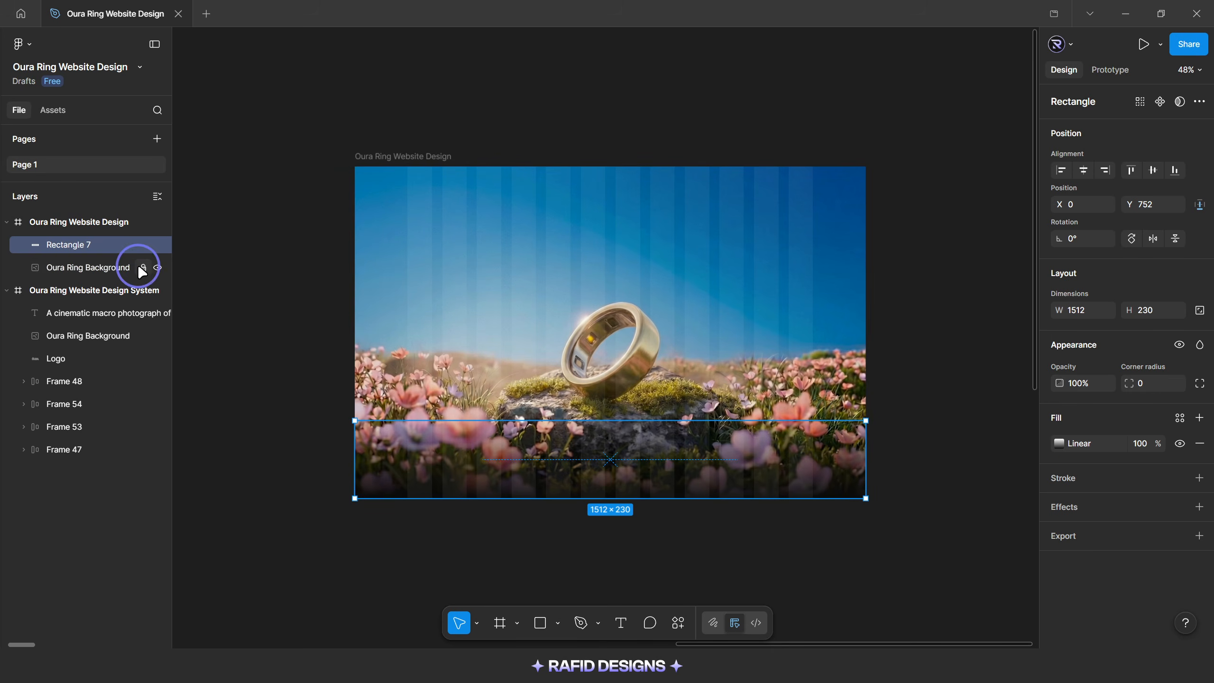
pyautogui.doubleClick(66, 246)
pyautogui.write('Overlay')
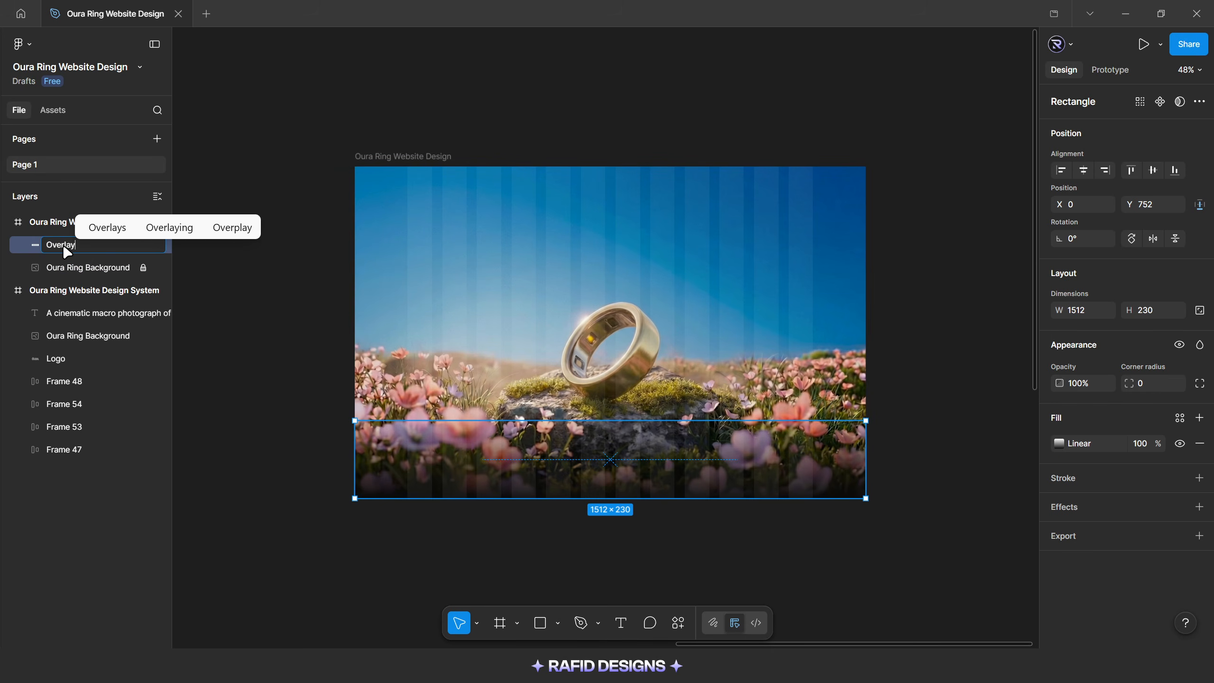
pyautogui.press('Return')
pyautogui.click(143, 245)
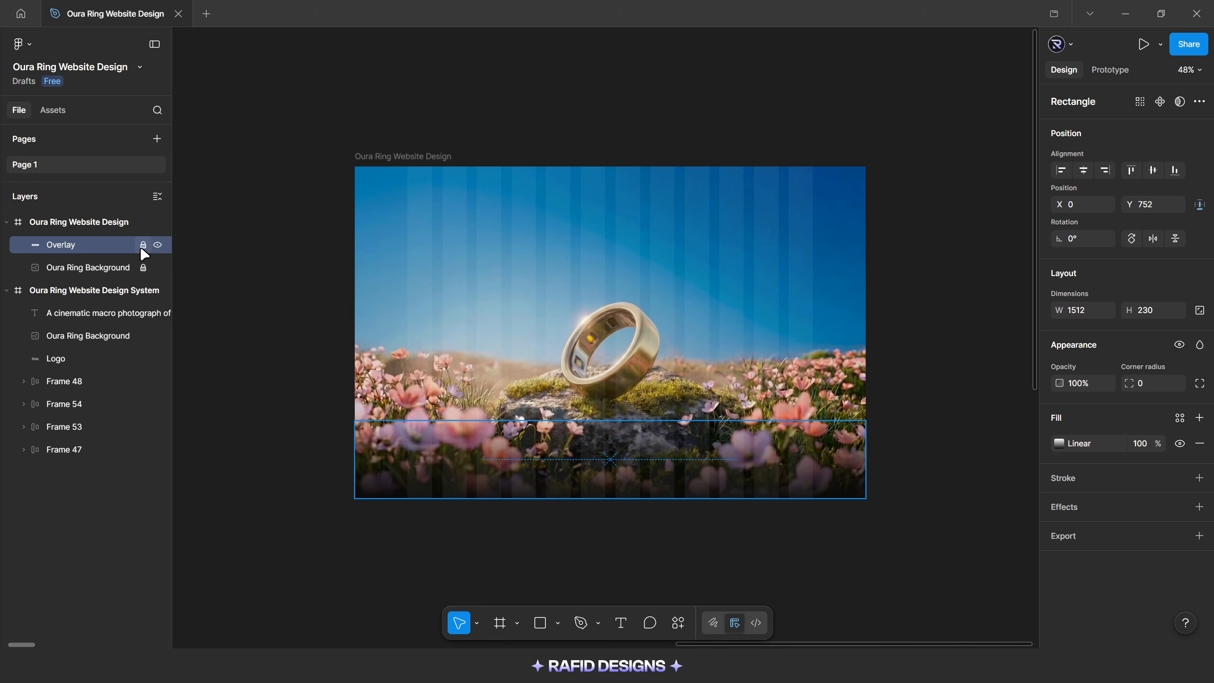
pyautogui.click(700, 281)
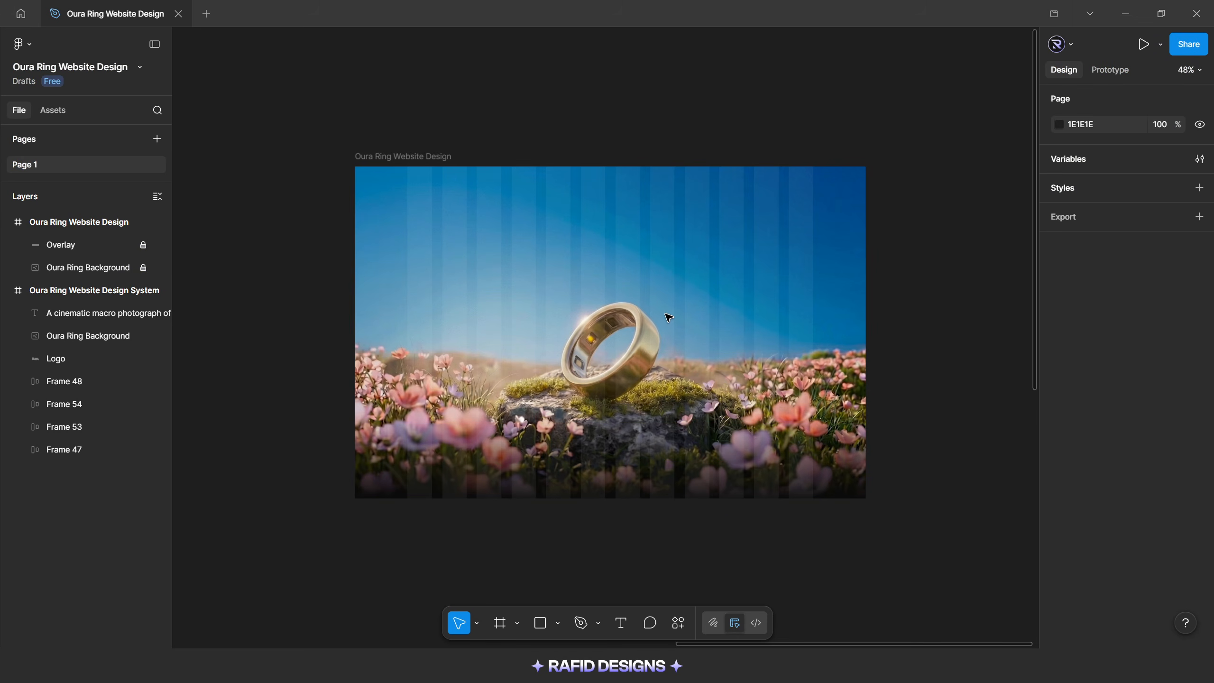
# Copy the Oura logo from the design system frame into the Oura Ring Website Design frame
pyautogui.scroll(-5, 602, 225)
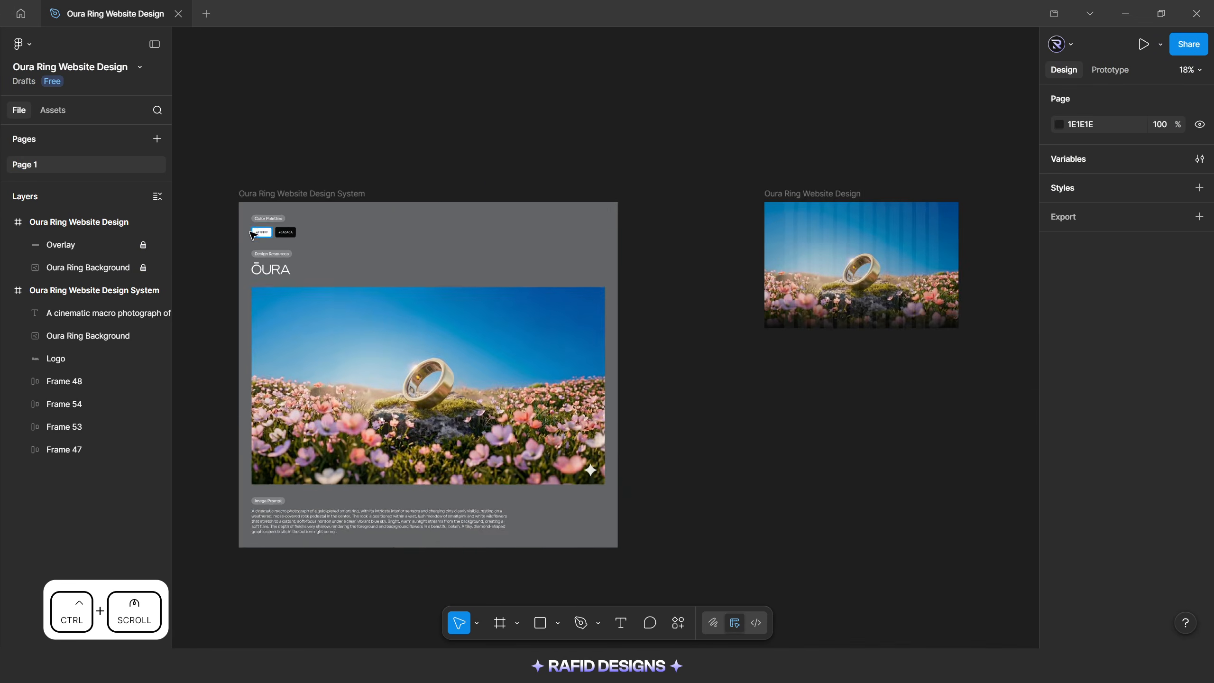
pyautogui.click(270, 270)
pyautogui.scroll(-2, 337, 259)
pyautogui.scroll(5, 744, 230)
pyautogui.click(806, 222)
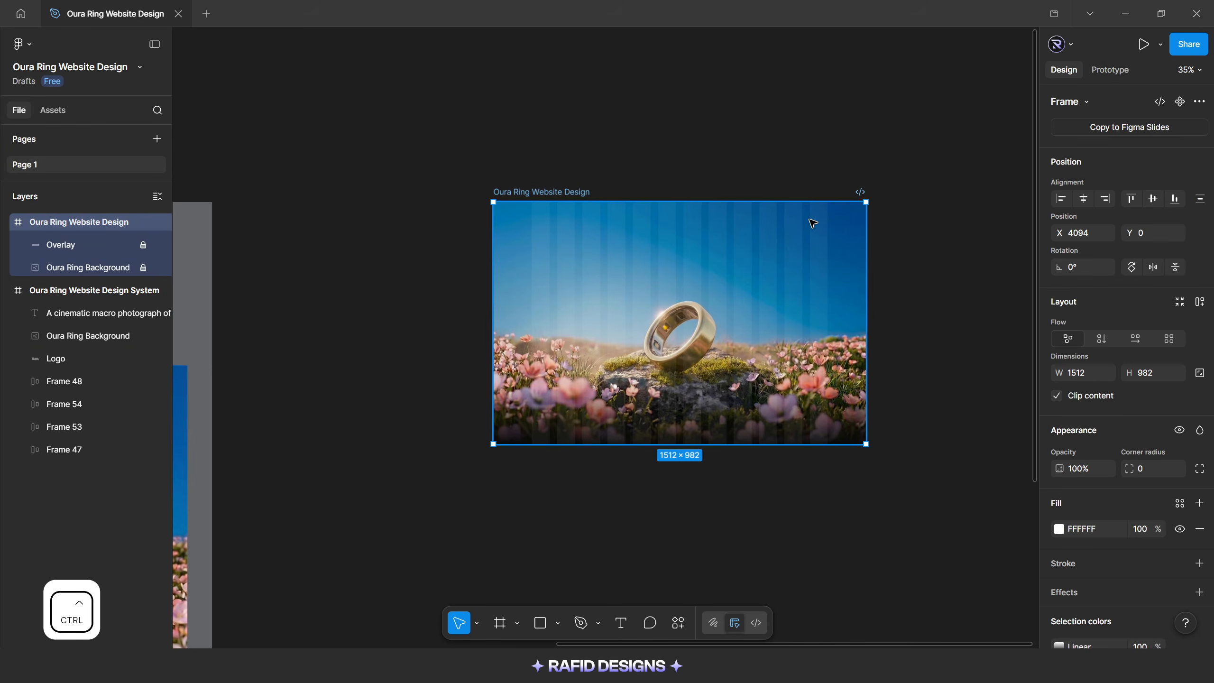
pyautogui.hotkey('ctrl', 'v')
pyautogui.scroll(1, 790, 273)
pyautogui.scroll(2, 789, 273)
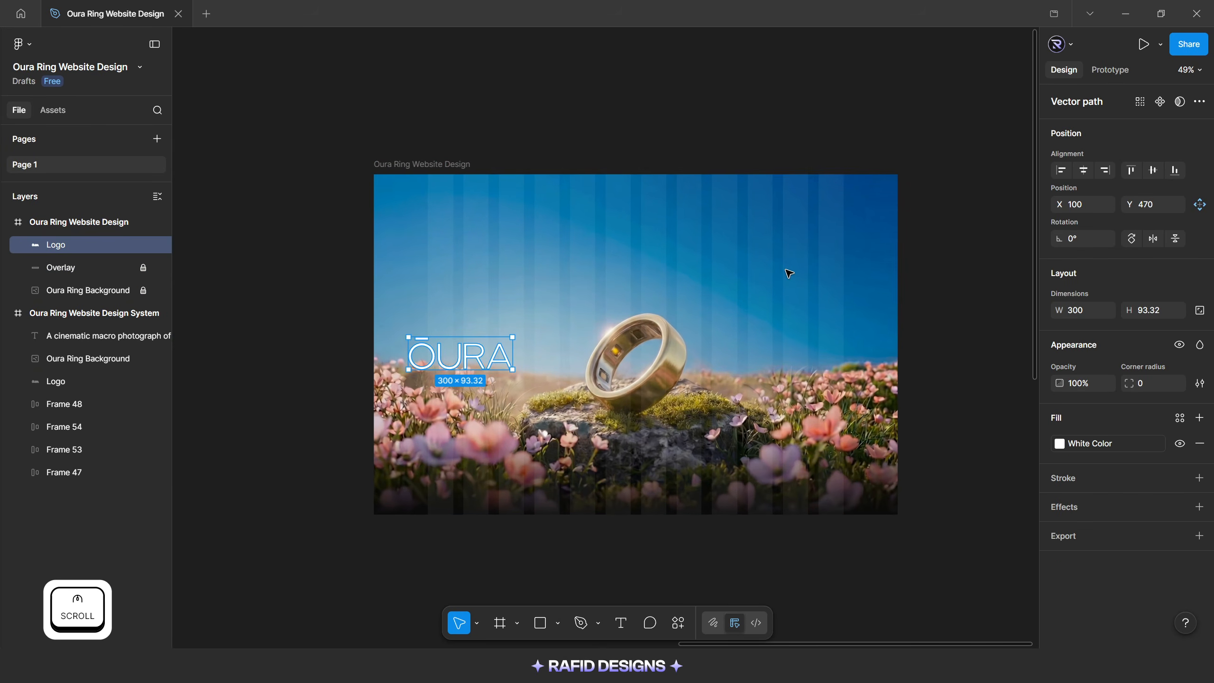
# Scale the pasted logo proportionally to a height of 34
pyautogui.press('k')
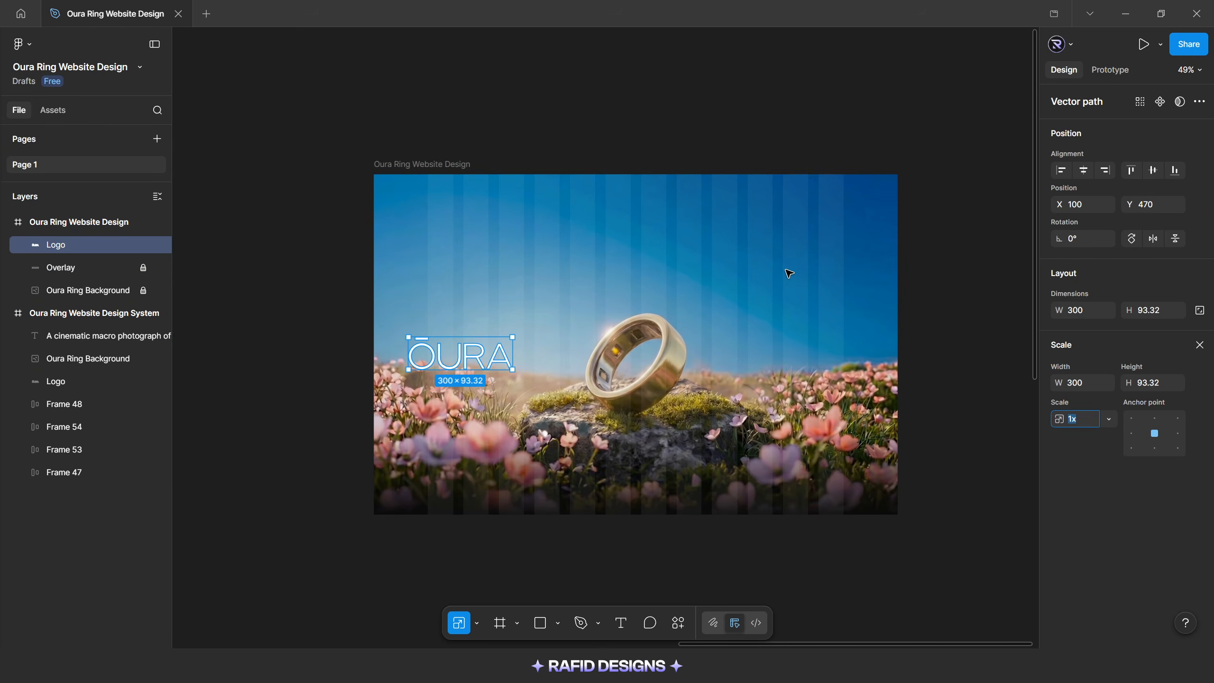
pyautogui.click(1149, 385)
pyautogui.write('34')
pyautogui.press('Return')
# Move the logo to the start of the first guide column near the frame's upper edge, at about X 156, Y 39
pyautogui.moveTo(461, 356); pyautogui.dragTo(448, 197)
pyautogui.scroll(3, 481, 172)
pyautogui.press('Down')
pyautogui.press('Down')
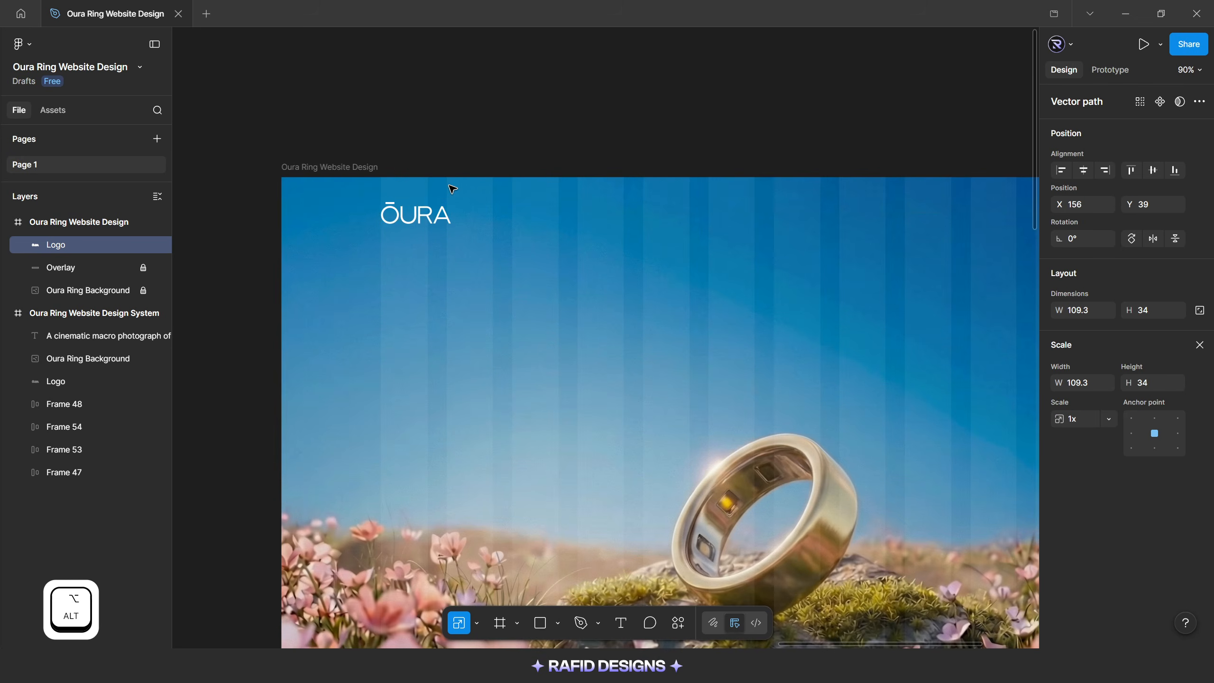
pyautogui.press('alt')
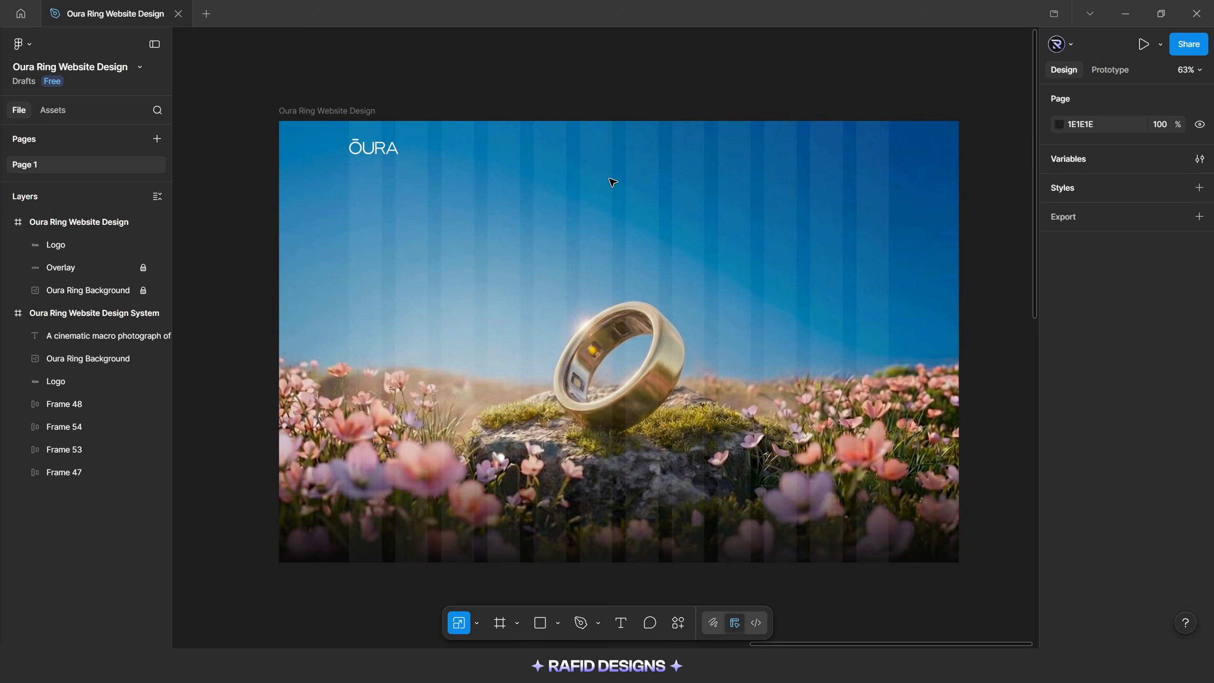
# Add a text layer reading "Product" in the sky just above the ring
pyautogui.press('t')
pyautogui.click(551, 279)
pyautogui.write('Product')
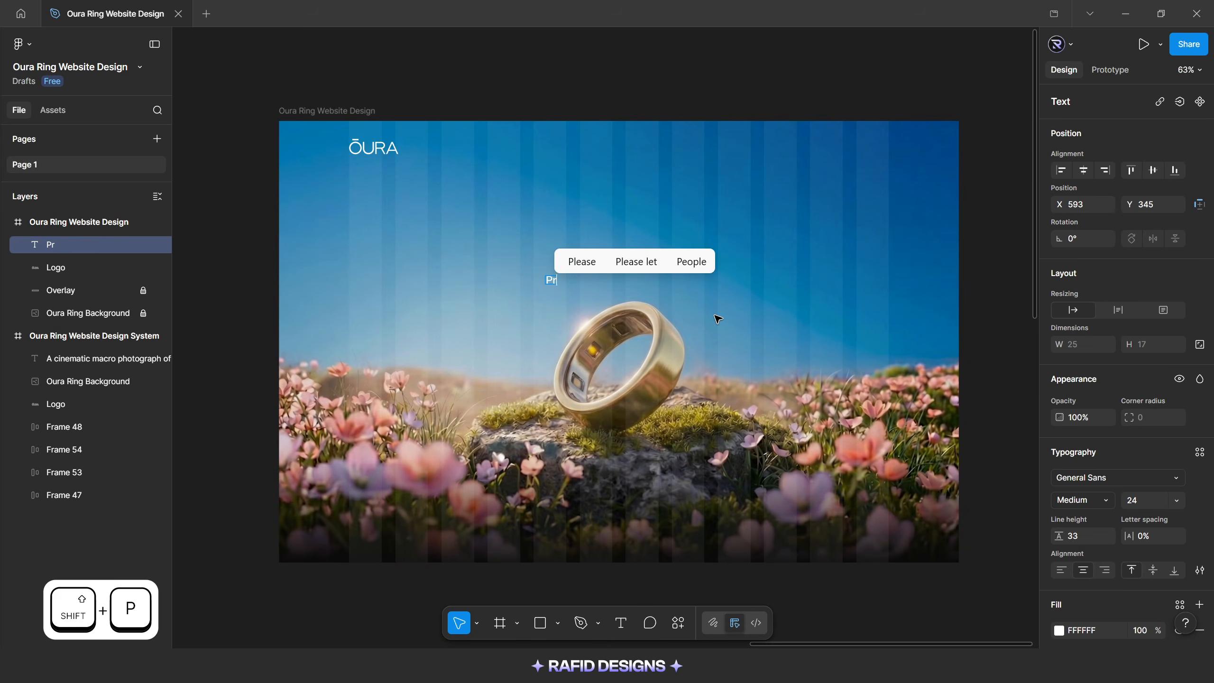
pyautogui.press('Escape')
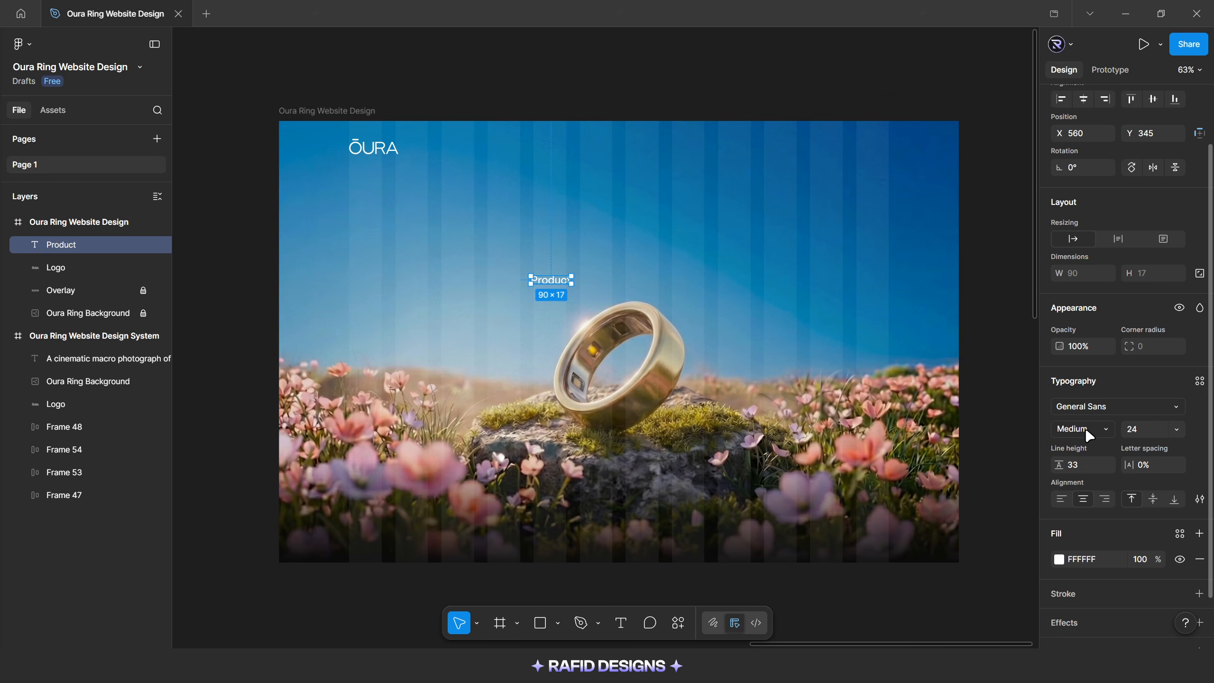
# Set the Product text's font size to 18 and its line height to Auto
pyautogui.click(1139, 436)
pyautogui.write('18')
pyautogui.press('Return')
pyautogui.click(1079, 464)
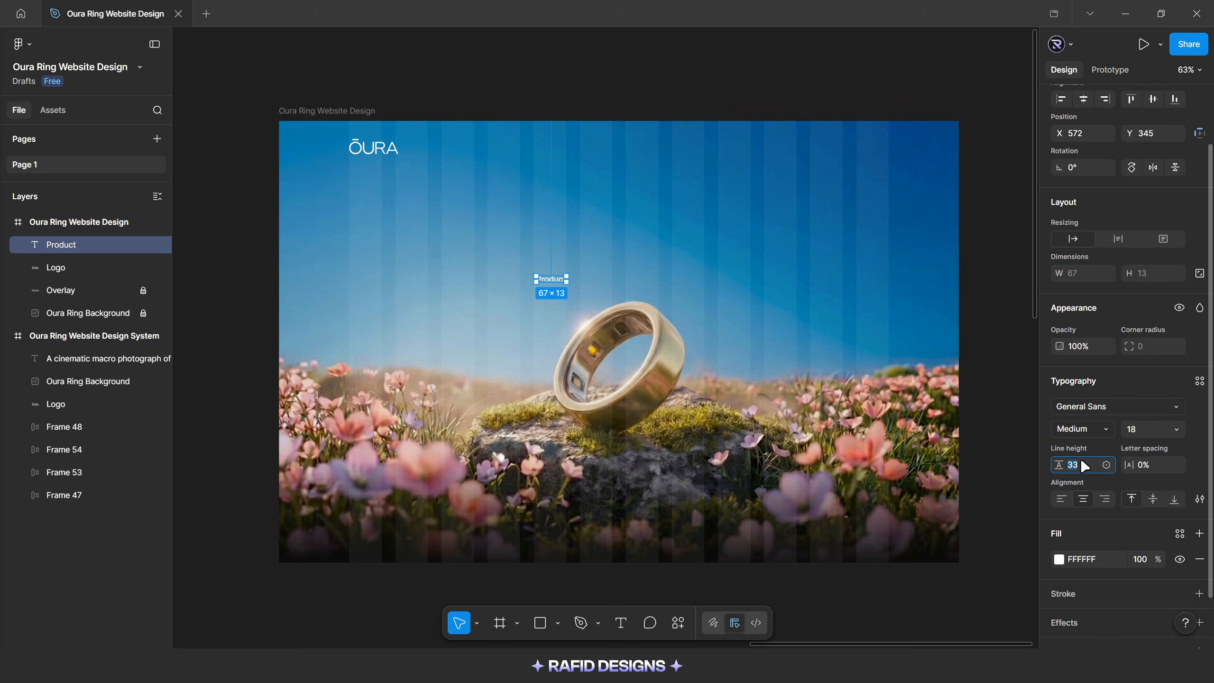
pyautogui.write('aut')
pyautogui.press('Return')
pyautogui.click(1200, 499)
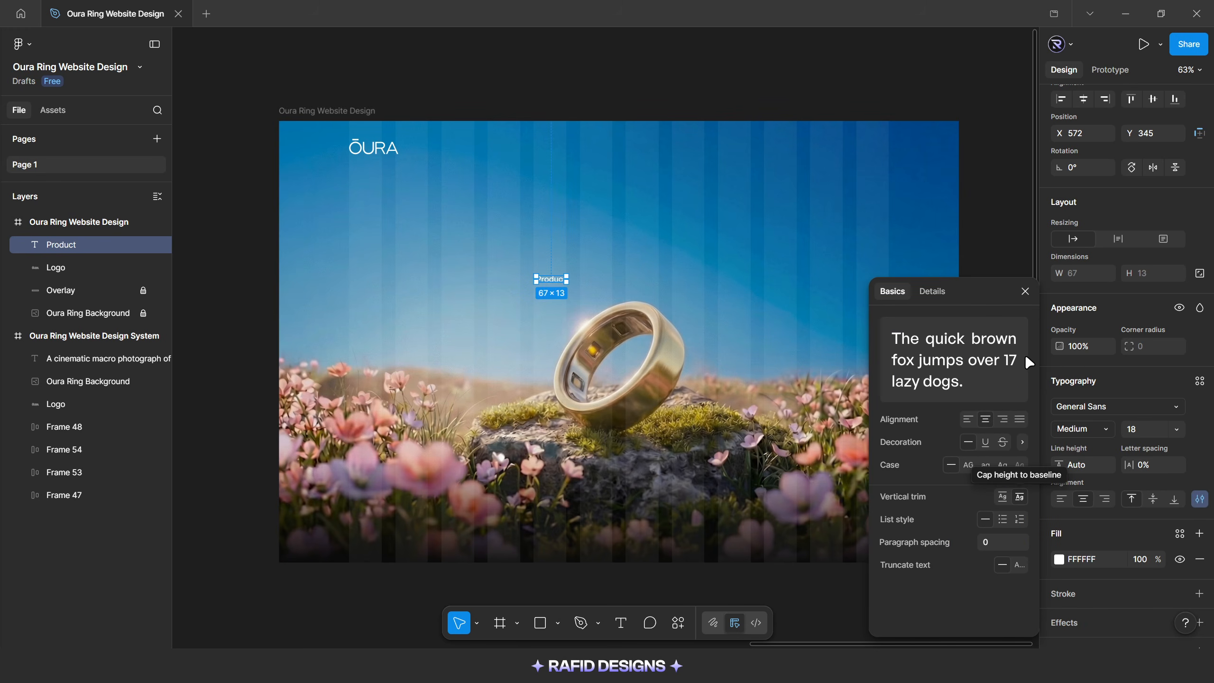
pyautogui.click(1025, 291)
# Wrap the Product text in an auto layout frame and fill that frame with White Color
pyautogui.keyDown('ctrl'); pyautogui.scroll(3, 577, 293); pyautogui.keyUp('ctrl')
pyautogui.keyDown('ctrl'); pyautogui.scroll(4, 577, 293); pyautogui.keyUp('ctrl')
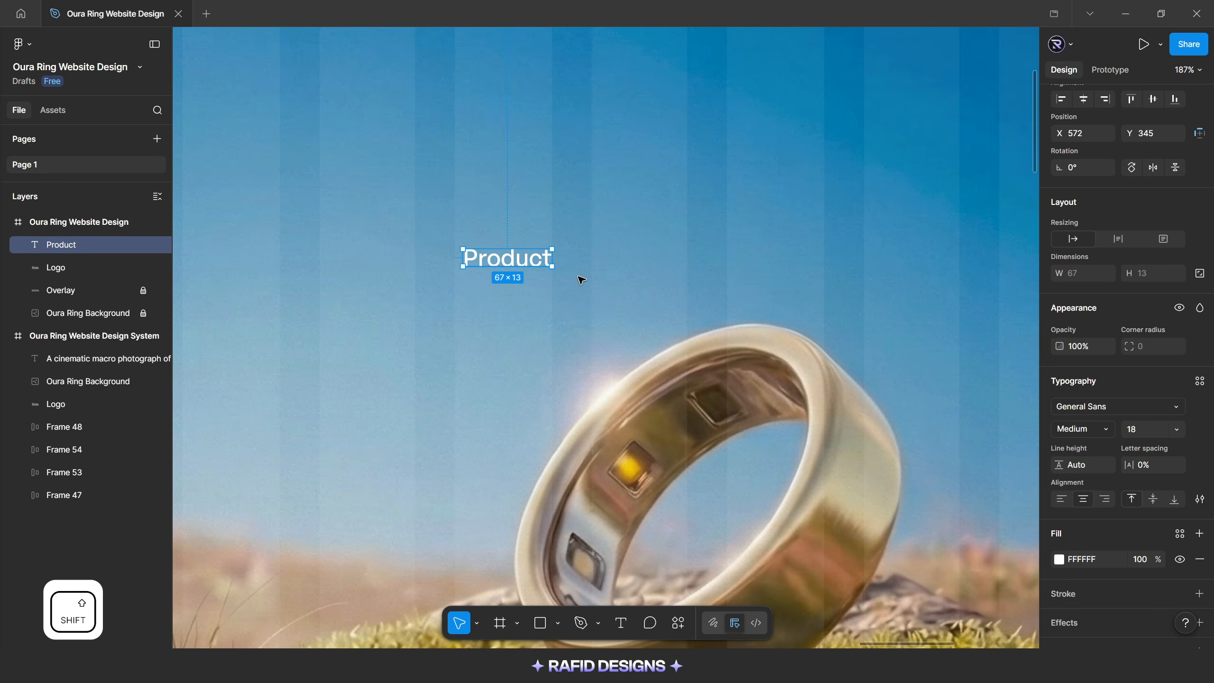
pyautogui.hotkey('shift', 'a')
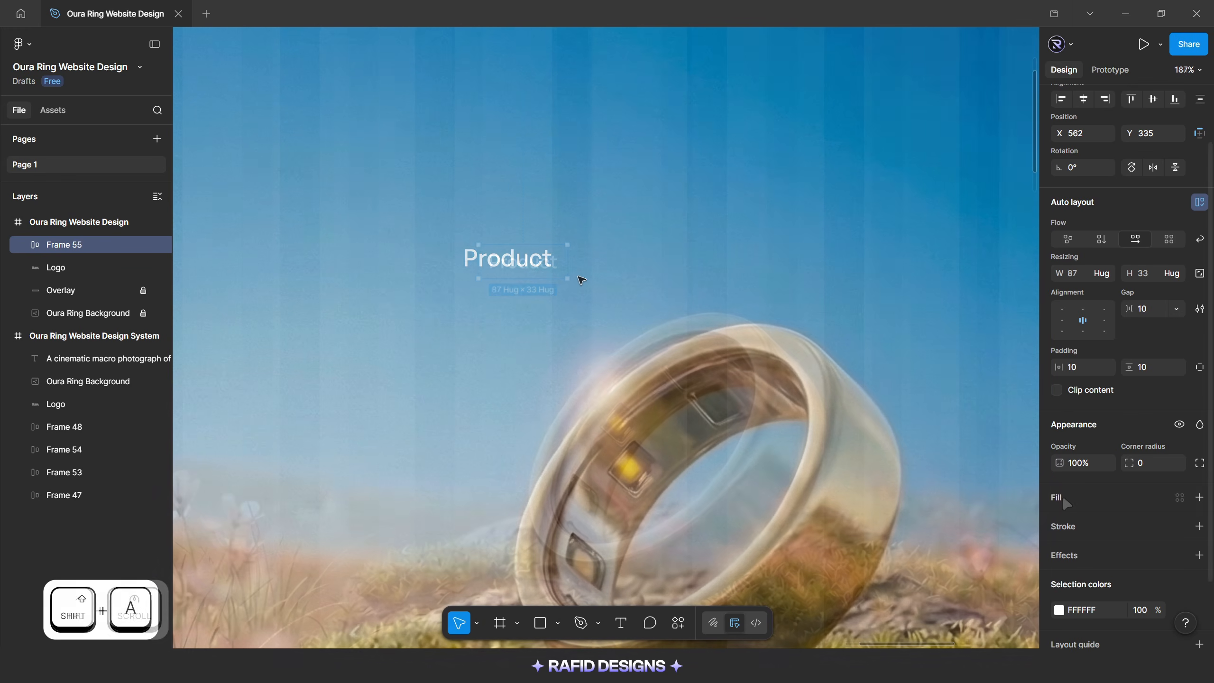
pyautogui.click(1060, 498)
pyautogui.click(1059, 522)
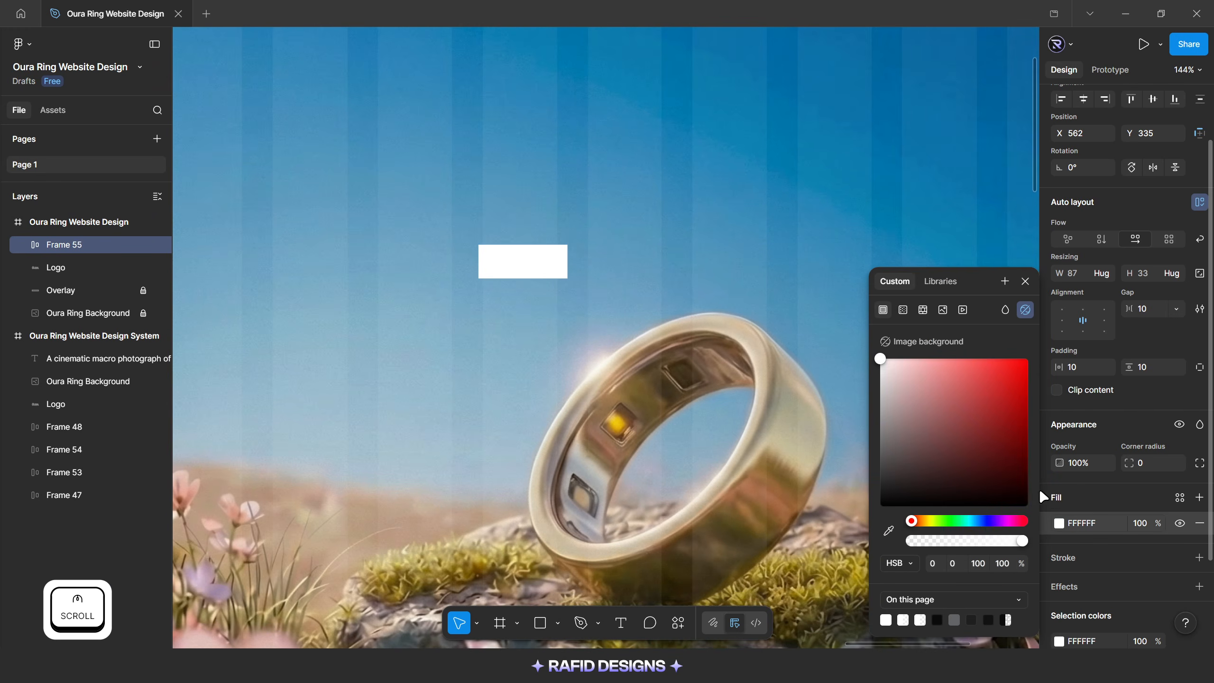
pyautogui.click(939, 281)
pyautogui.click(934, 373)
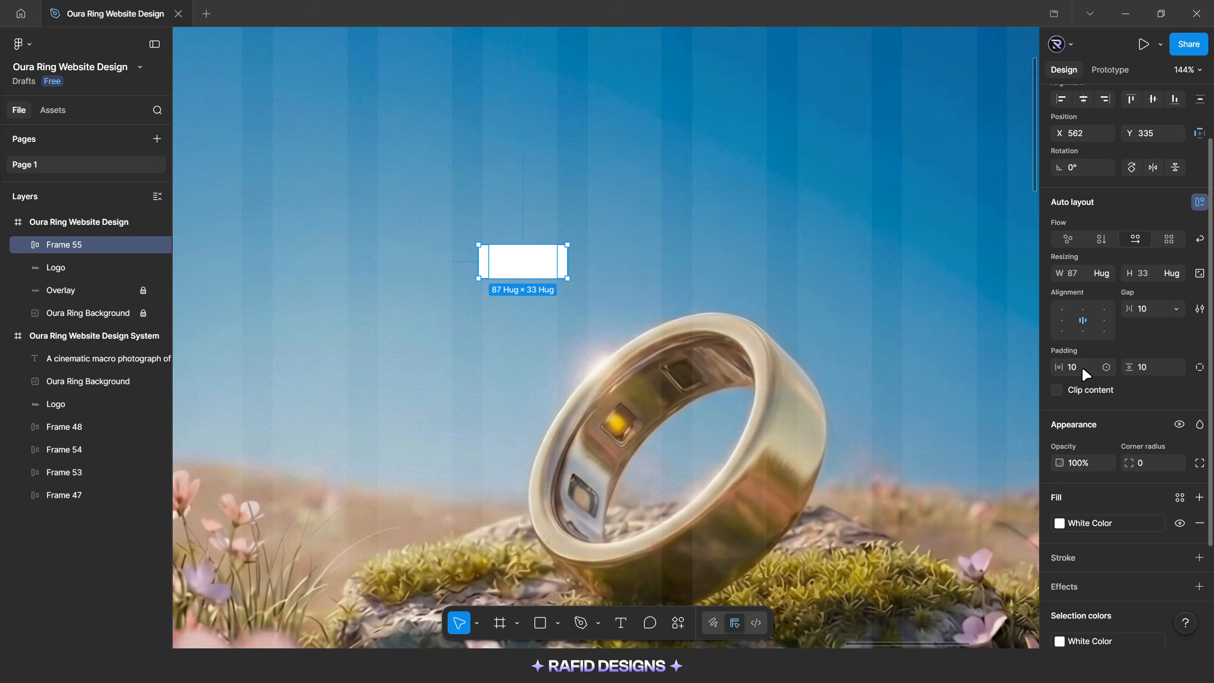
# Give the Product frame 20 horizontal padding, 12 vertical padding and a corner radius of 50
pyautogui.click(1075, 367)
pyautogui.hotkey('shift', 'Up')
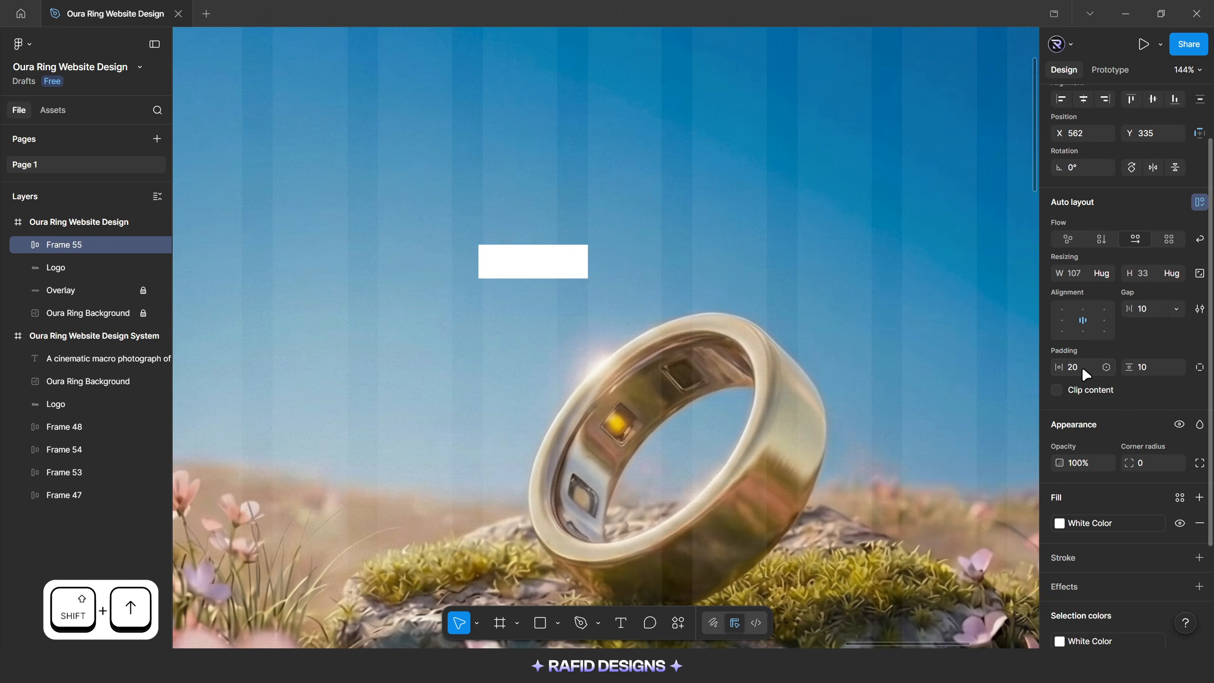
pyautogui.press('Return')
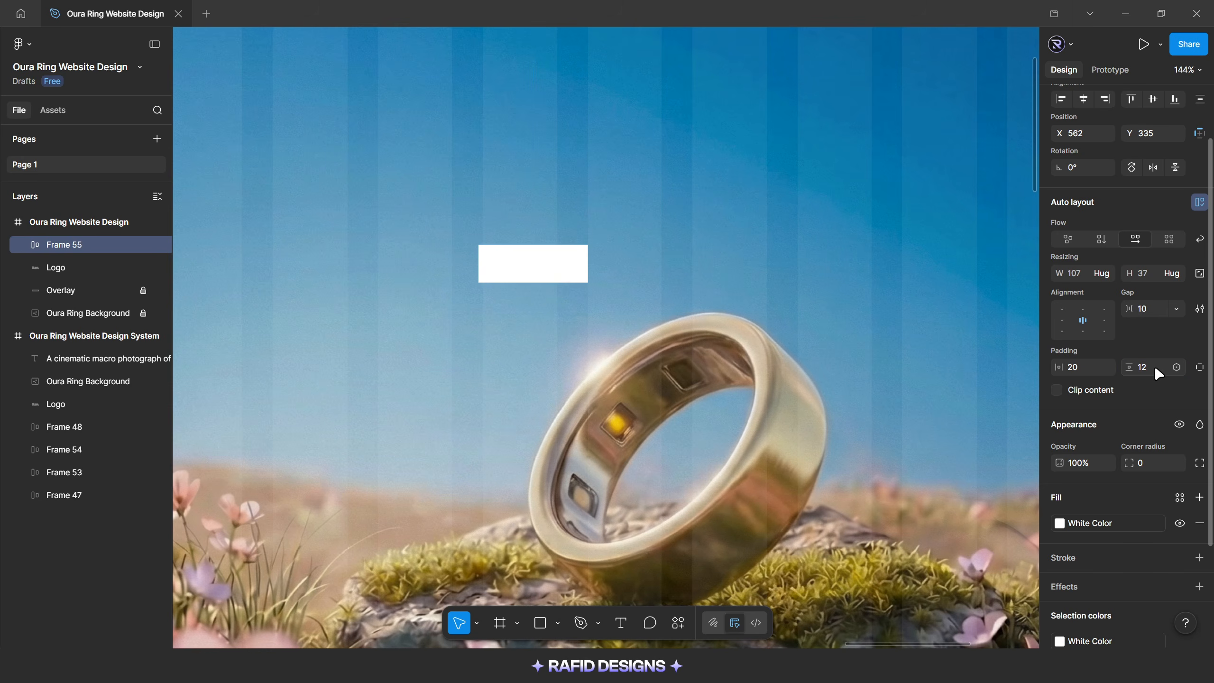
pyautogui.click(1153, 462)
pyautogui.write('50')
pyautogui.press('Return')
# Apply the Dark Color variable to the Product text inside the white pill
pyautogui.keyDown('ctrl'); pyautogui.click(535, 264); pyautogui.keyUp('ctrl')
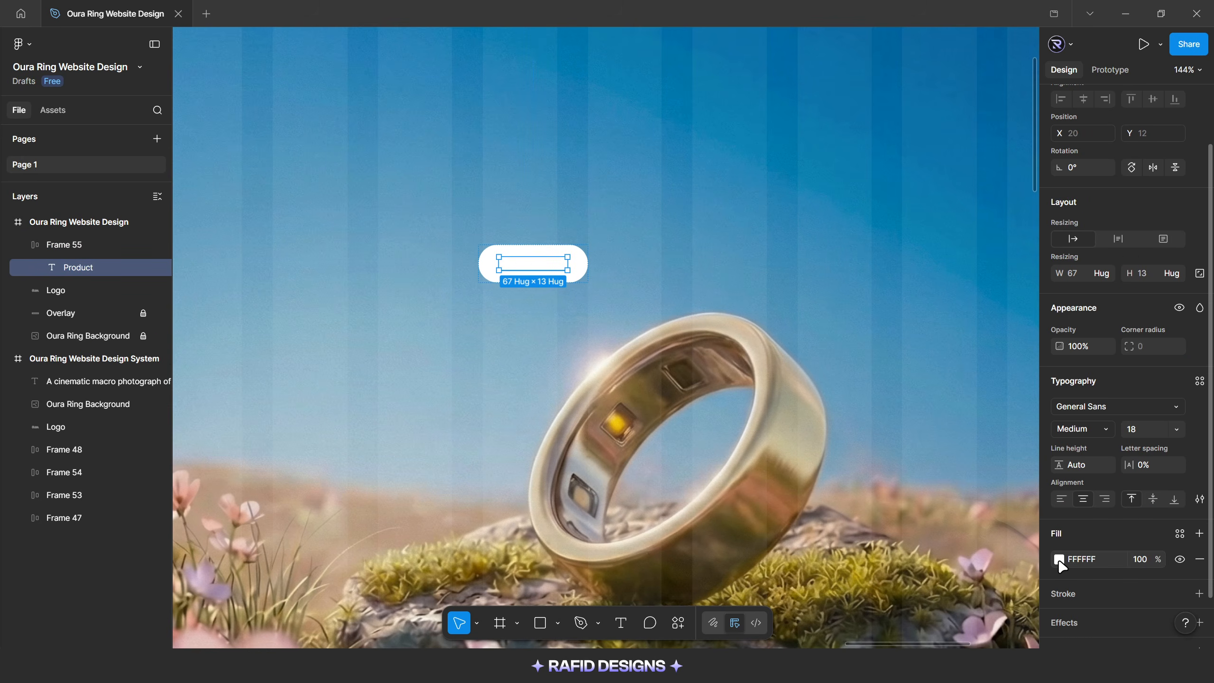
pyautogui.click(1059, 559)
pyautogui.click(940, 281)
pyautogui.click(920, 393)
pyautogui.click(446, 211)
# Copy the Product text beside the pill, fill it with White Color and duplicate it into a row of three labels
pyautogui.scroll(-3, 446, 211)
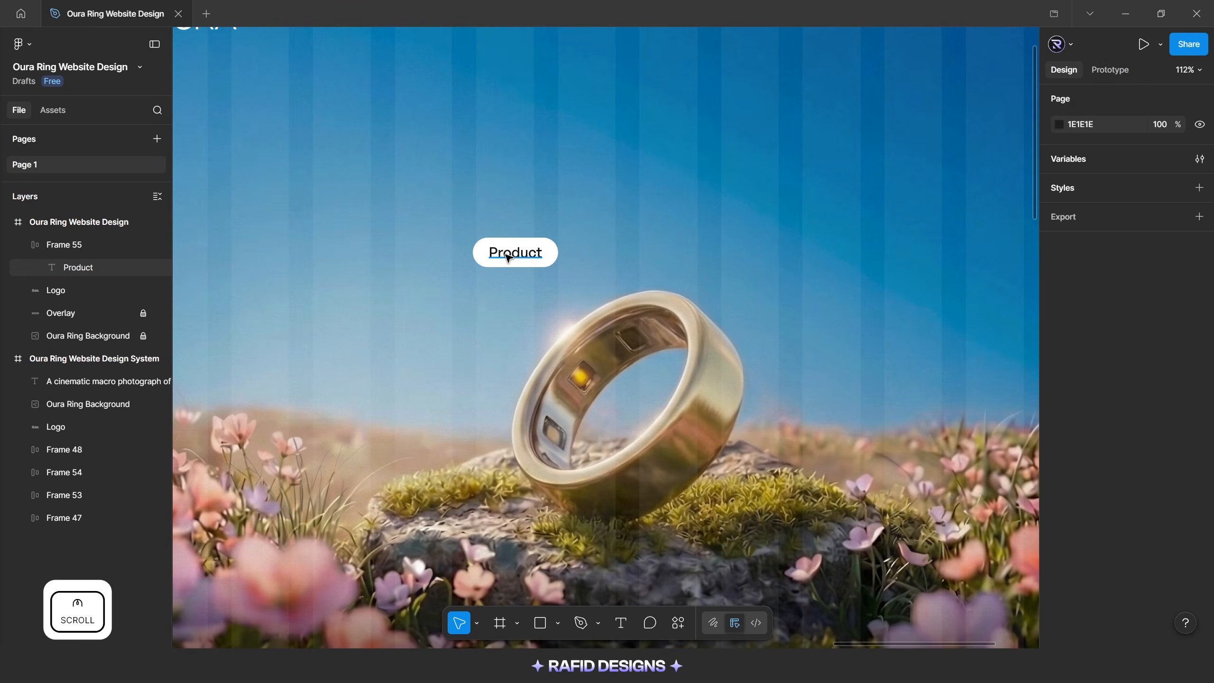
pyautogui.keyDown('ctrl'); pyautogui.click(514, 253); pyautogui.keyUp('ctrl')
pyautogui.moveTo(519, 252); pyautogui.dragTo(646, 251)
pyautogui.scroll(3, 648, 250)
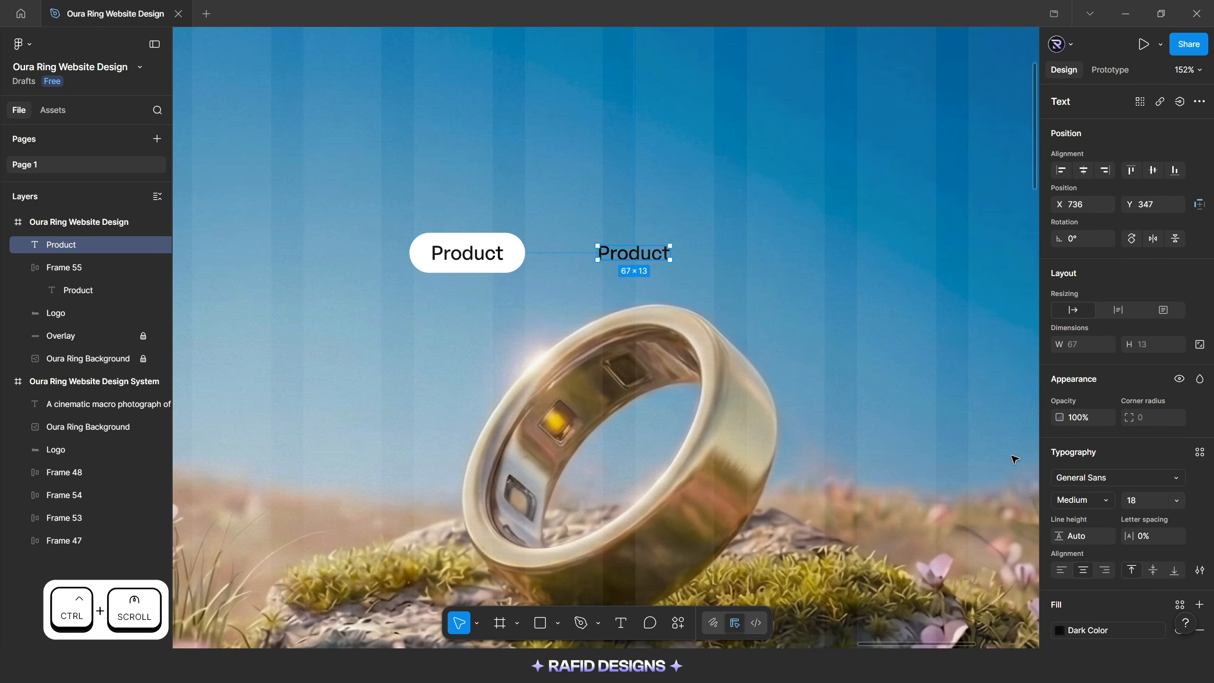
pyautogui.click(1058, 630)
pyautogui.click(924, 494)
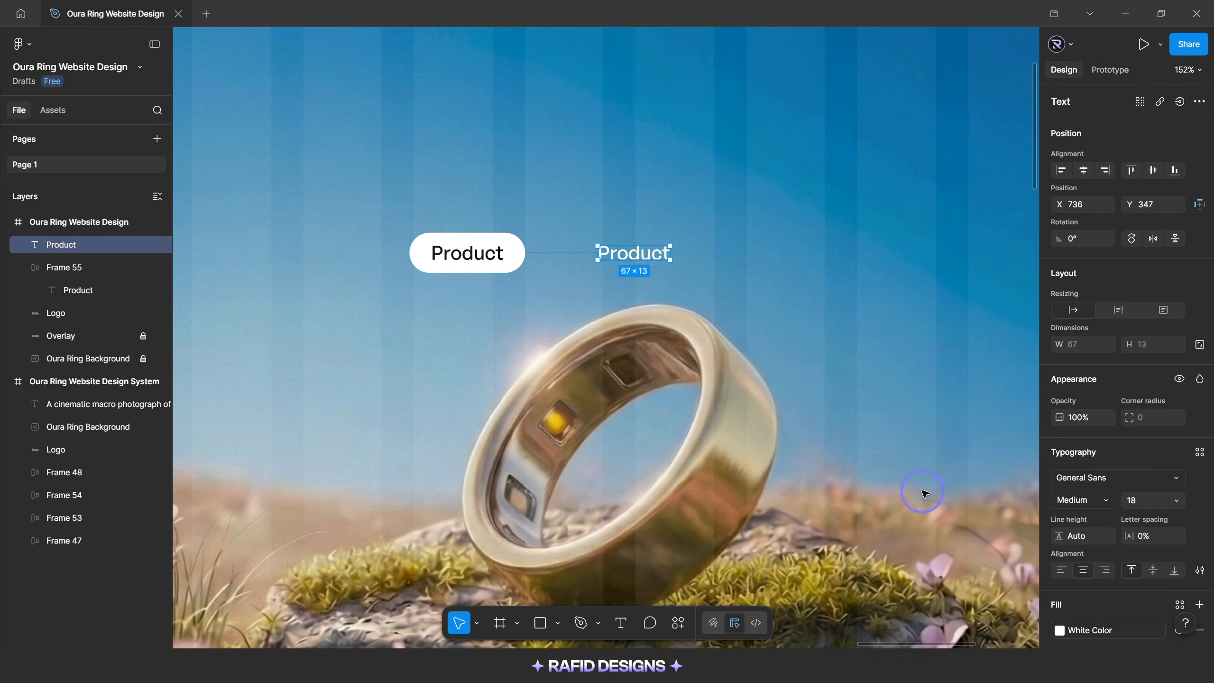
pyautogui.hscroll(3, 554, 245)
pyautogui.moveTo(545, 247); pyautogui.dragTo(760, 247)
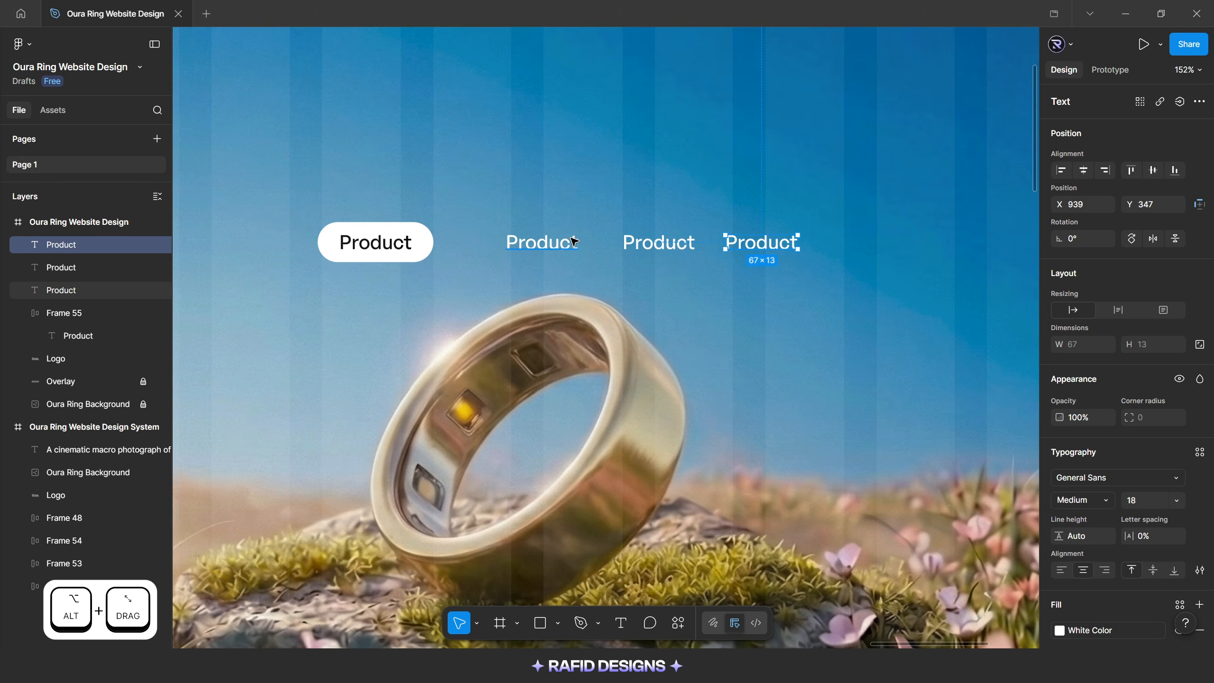
# Change the three white labels to "Health Features", "Experience" and "Support" and space them out in one row
pyautogui.scroll(3, 571, 242)
pyautogui.doubleClick(464, 248)
pyautogui.write('Health Features')
pyautogui.moveTo(623, 248); pyautogui.dragTo(644, 311)
pyautogui.doubleClick(645, 311)
pyautogui.write('Experience')
pyautogui.doubleClick(760, 248)
pyautogui.write('Support')
pyautogui.moveTo(768, 248); pyautogui.dragTo(837, 248)
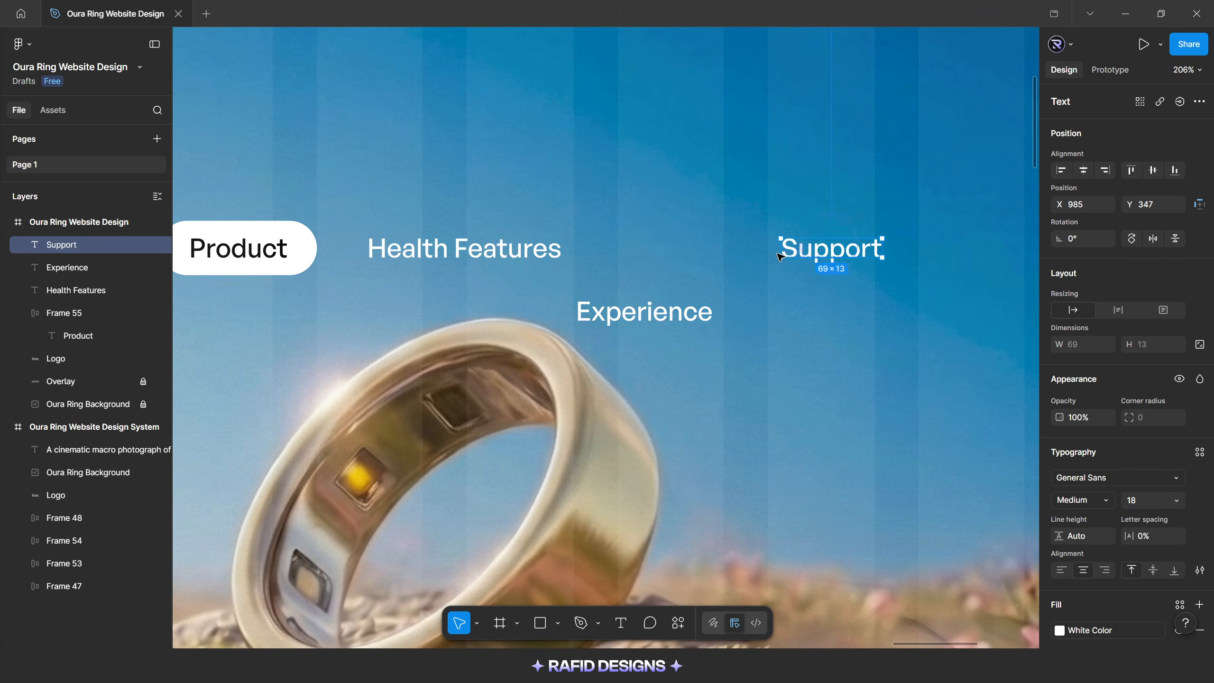
pyautogui.moveTo(656, 309); pyautogui.dragTo(688, 246)
pyautogui.click(724, 301)
# Wrap the Product pill and the three menu labels in one horizontal auto layout frame with a gap of 30
pyautogui.scroll(-3, 723, 301)
pyautogui.click(386, 264)
pyautogui.keyDown('shift'); pyautogui.click(530, 263); pyautogui.keyUp('shift')
pyautogui.keyDown('shift'); pyautogui.click(687, 263); pyautogui.keyUp('shift')
pyautogui.keyDown('shift'); pyautogui.click(801, 264); pyautogui.keyUp('shift')
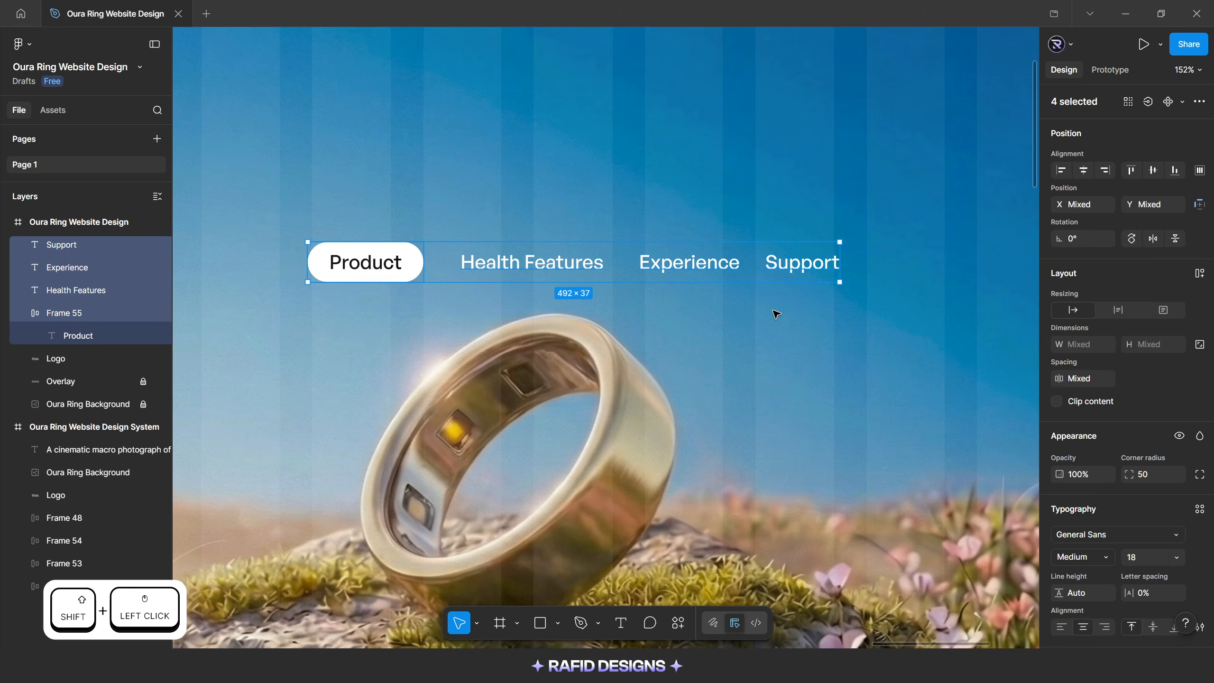
pyautogui.hotkey('shift', 'a')
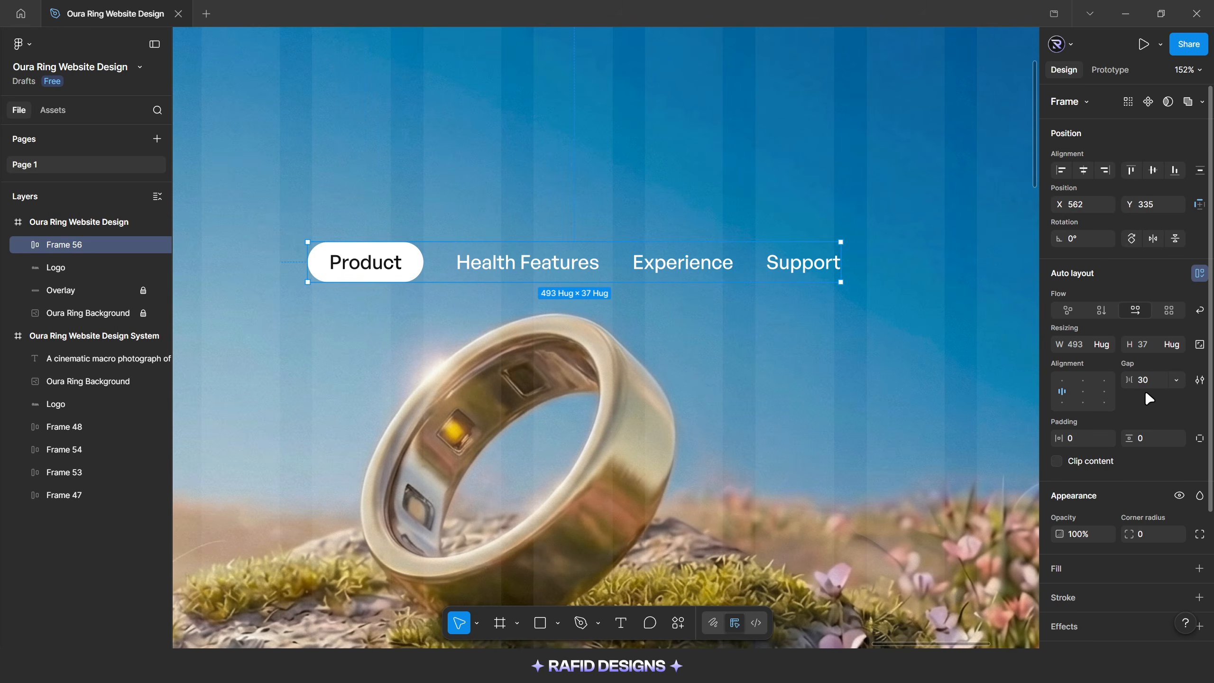
# Set the menu frame's individual padding to 6 left, 6 top, 16 right and 6 bottom
pyautogui.click(1201, 440)
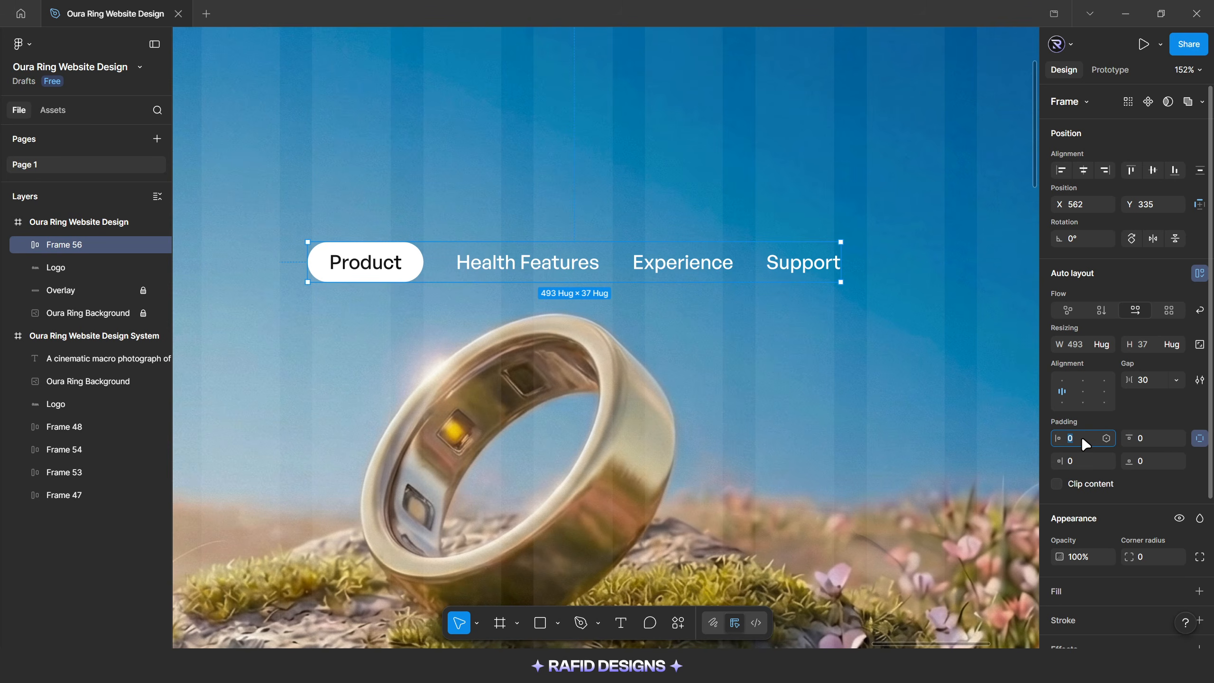
pyautogui.write('6')
pyautogui.click(1156, 440)
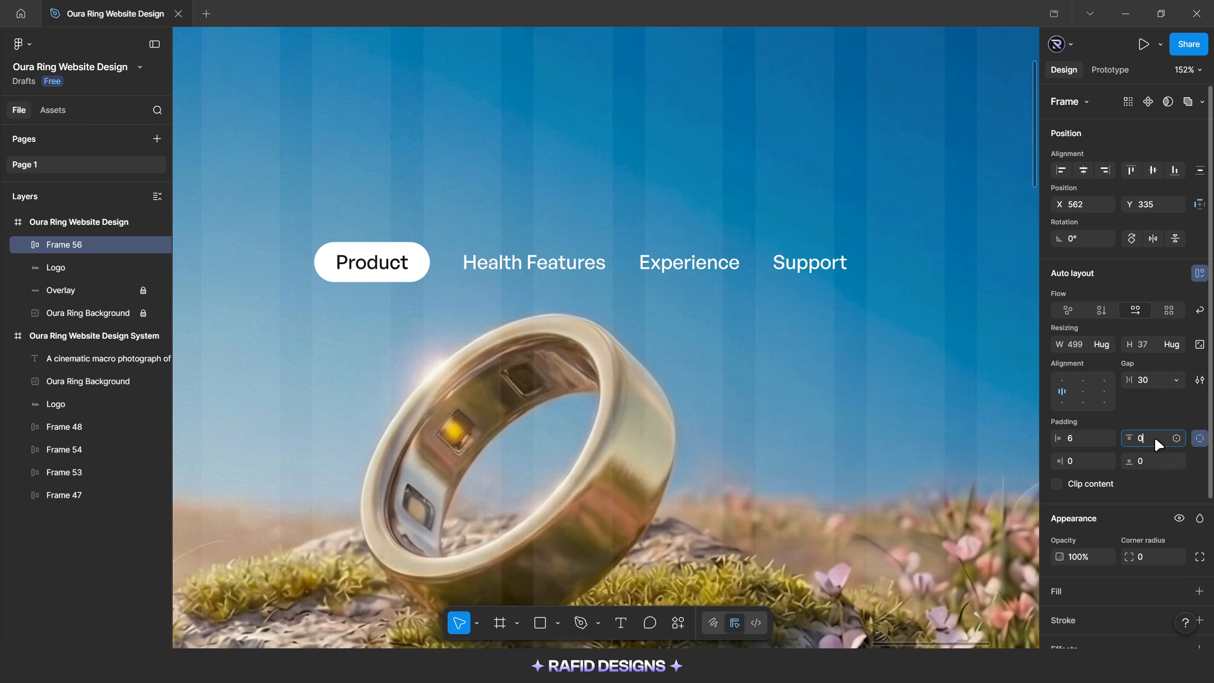
pyautogui.write('6')
pyautogui.press('Return')
pyautogui.click(1089, 466)
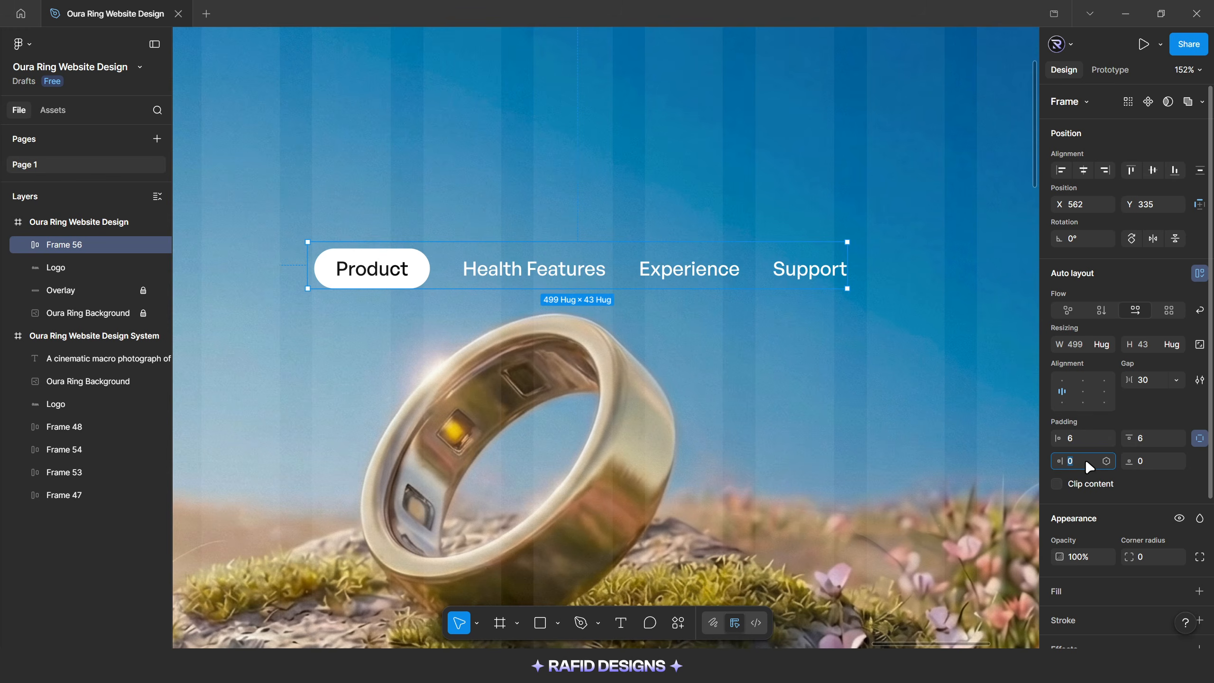
pyautogui.press('Return')
pyautogui.click(1150, 463)
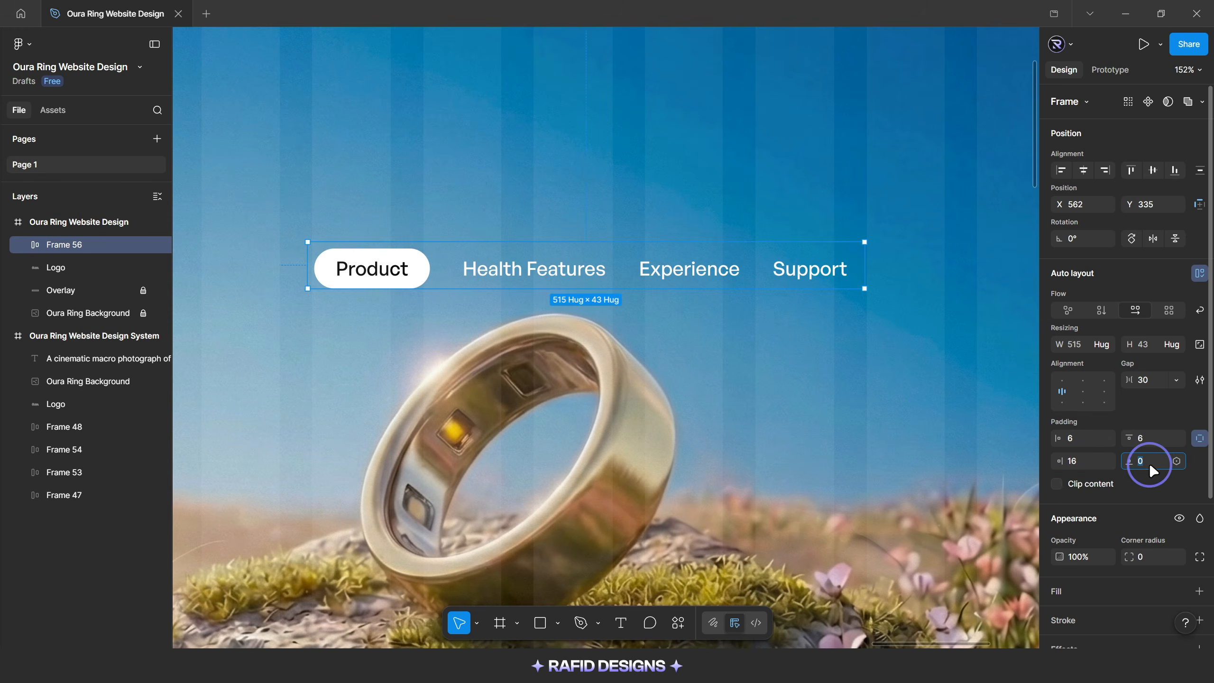
pyautogui.write('6')
pyautogui.press('Return')
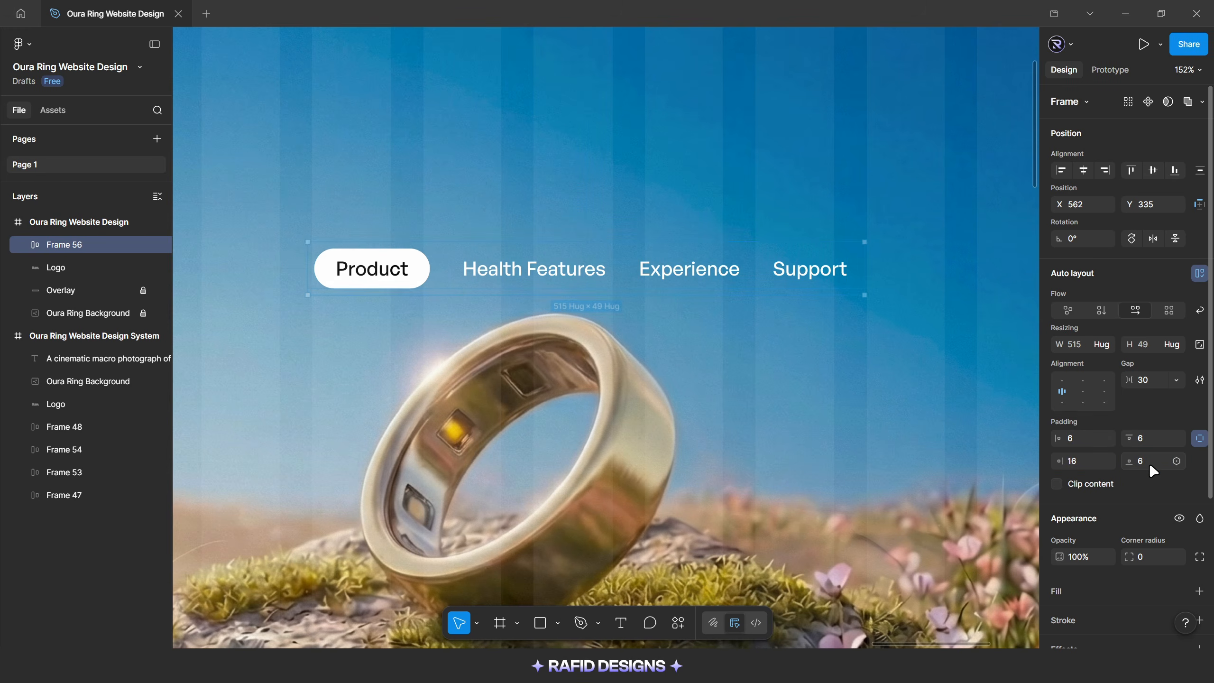
# Give the menu frame a corner radius of 50 and a white FFFFFF fill at 10% opacity
pyautogui.scroll(-3, 1153, 474)
pyautogui.click(1153, 488)
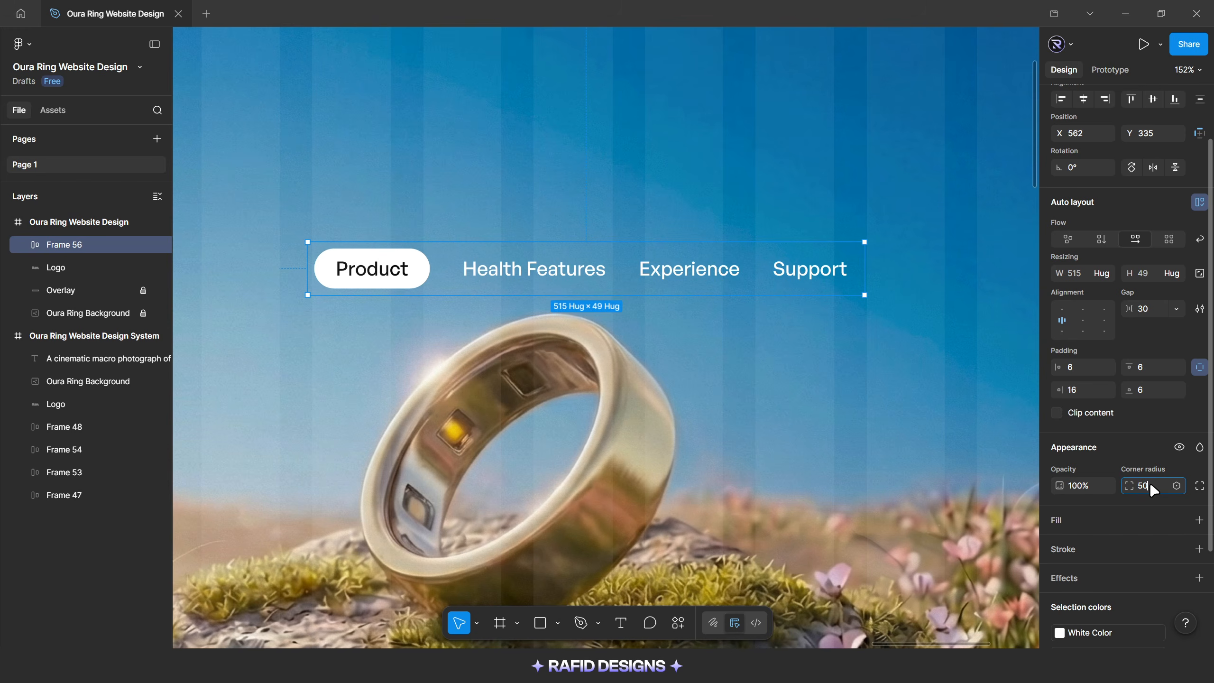
pyautogui.write('50')
pyautogui.press('Return')
pyautogui.click(1072, 526)
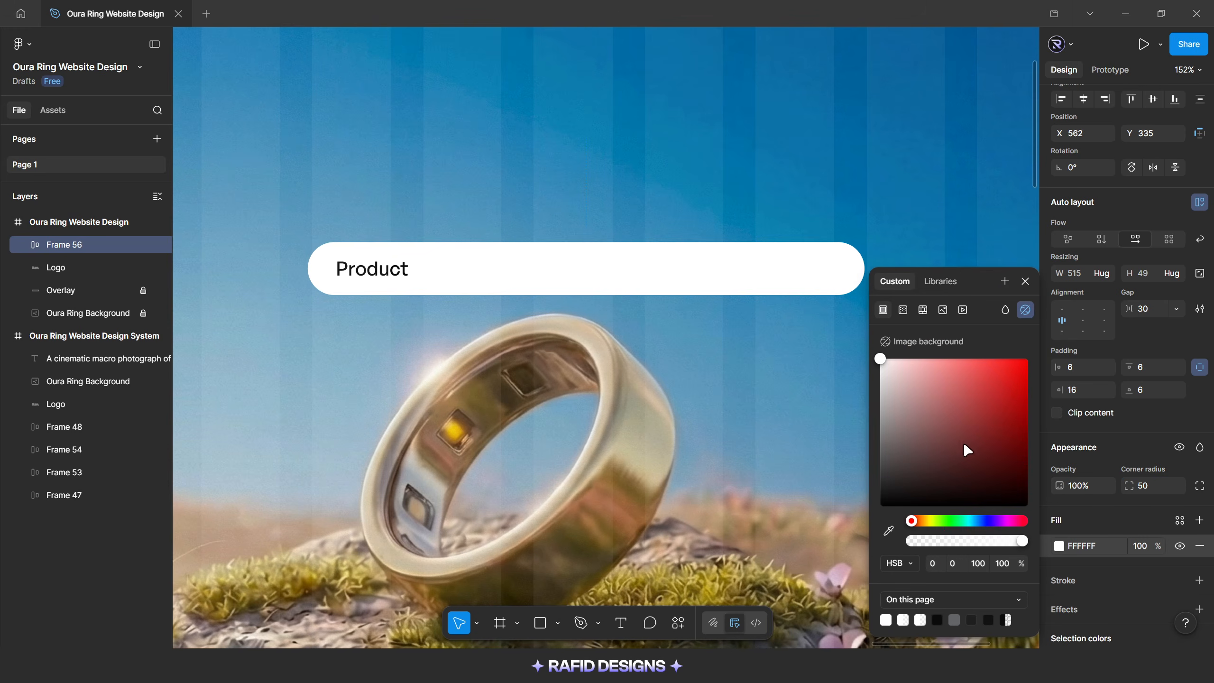
pyautogui.click(1140, 548)
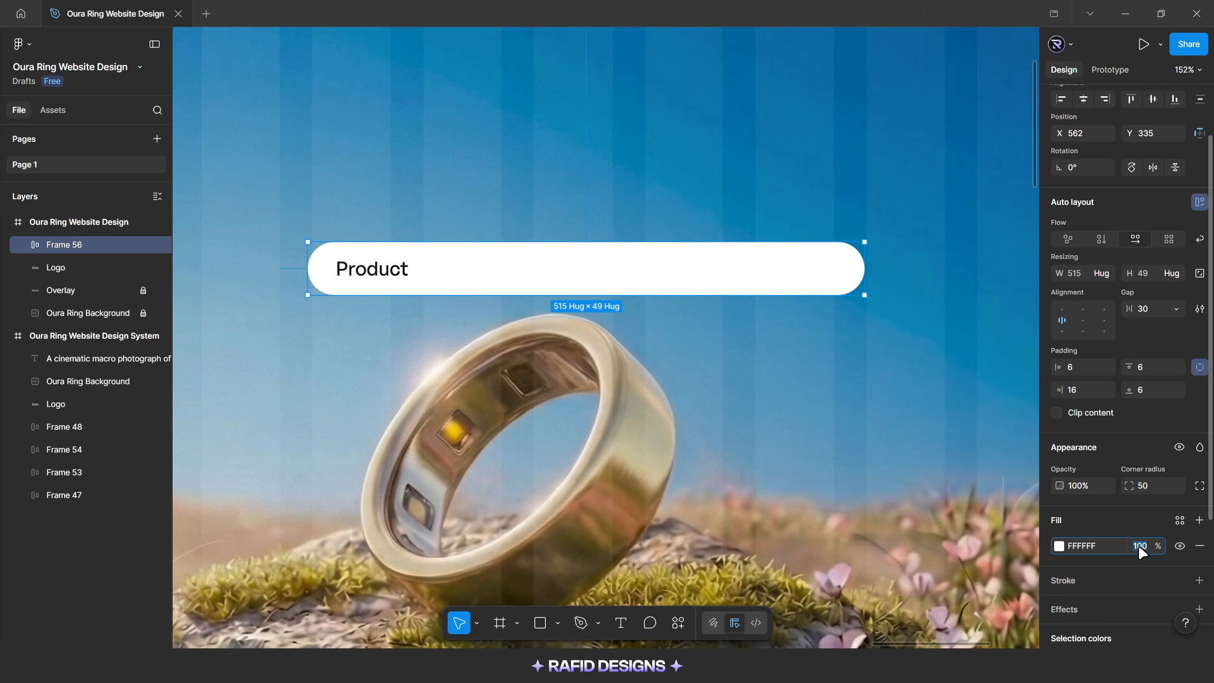
pyautogui.write('10')
pyautogui.press('Return')
# Add a Glass effect with a refraction of 100 to the menu frame
pyautogui.scroll(-2, 1140, 550)
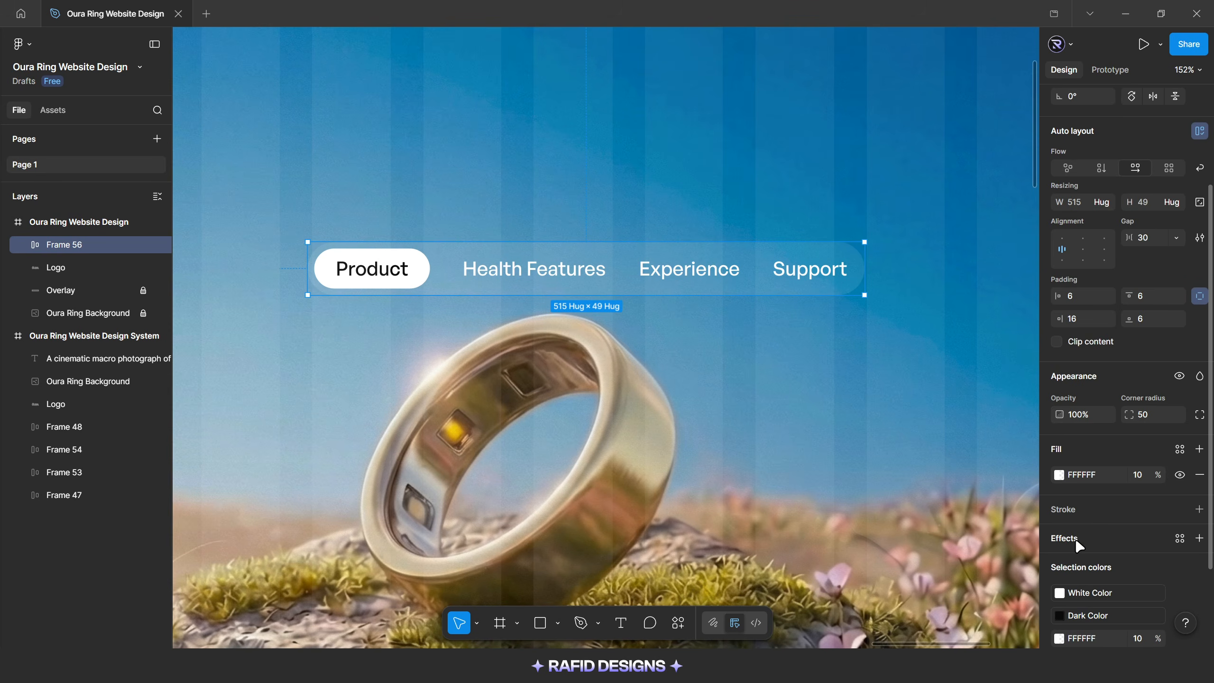
pyautogui.click(1097, 543)
pyautogui.click(900, 456)
pyautogui.click(897, 538)
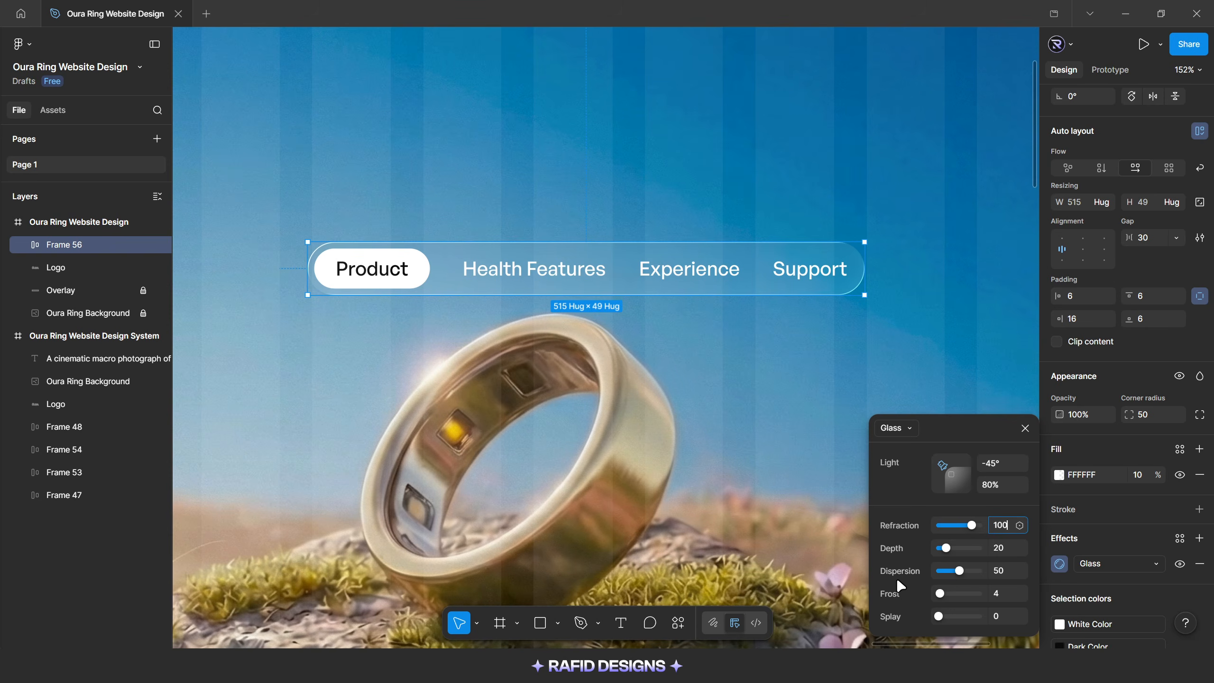
pyautogui.click(1004, 594)
pyautogui.click(1025, 428)
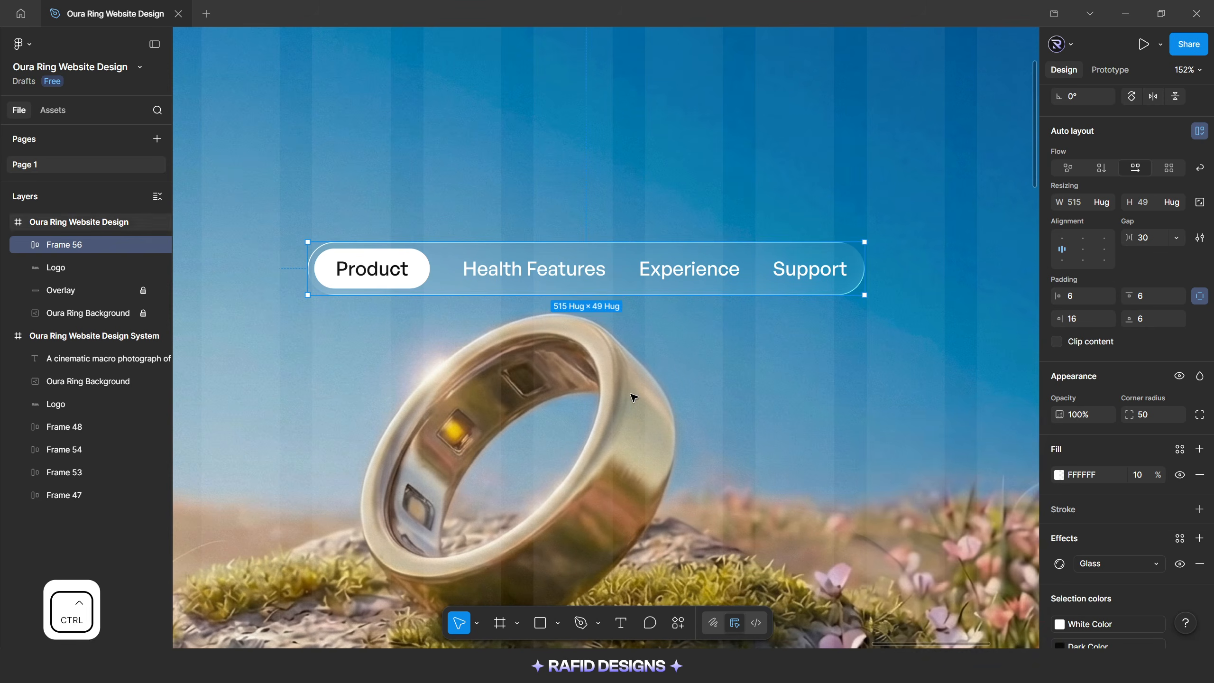
# Move the menu frame up beside the logo, 40 px below the hero's upper edge, and center it horizontally in the hero
pyautogui.scroll(-4, 632, 392)
pyautogui.scroll(1, 655, 393)
pyautogui.moveTo(611, 345); pyautogui.dragTo(572, 201)
pyautogui.press('alt')
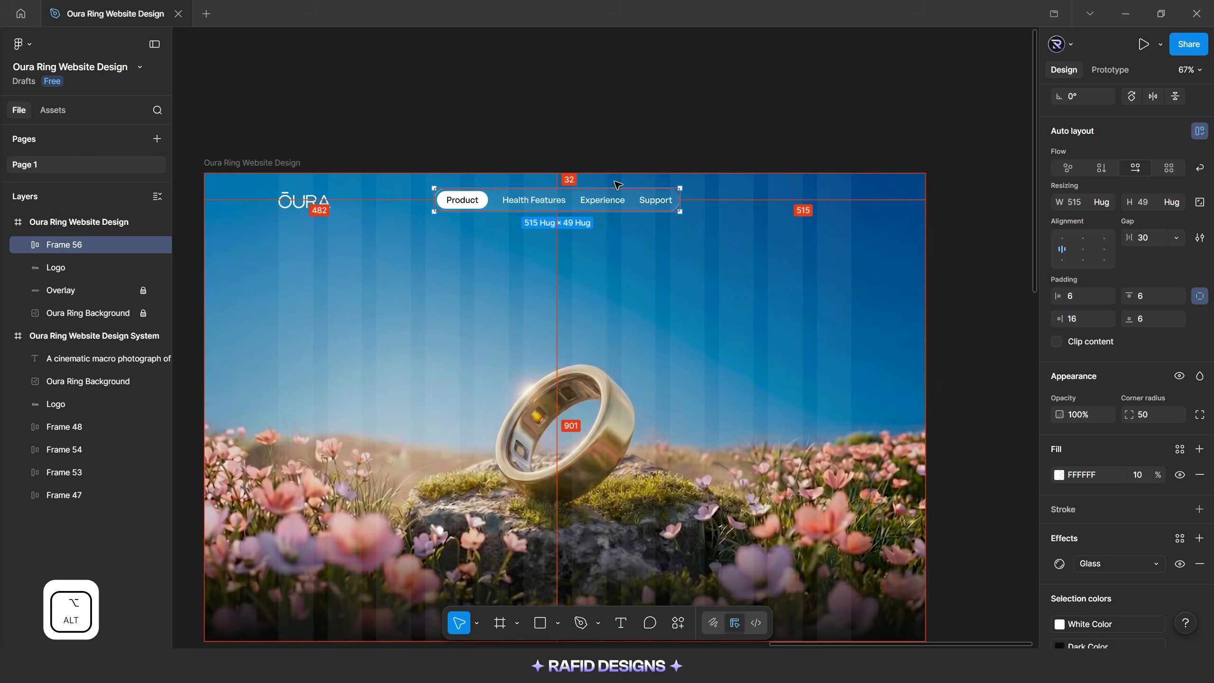
pyautogui.hotkey('shift', 'Down')
pyautogui.press('alt')
pyautogui.press('Up')
pyautogui.press('Up')
pyautogui.press('alt')
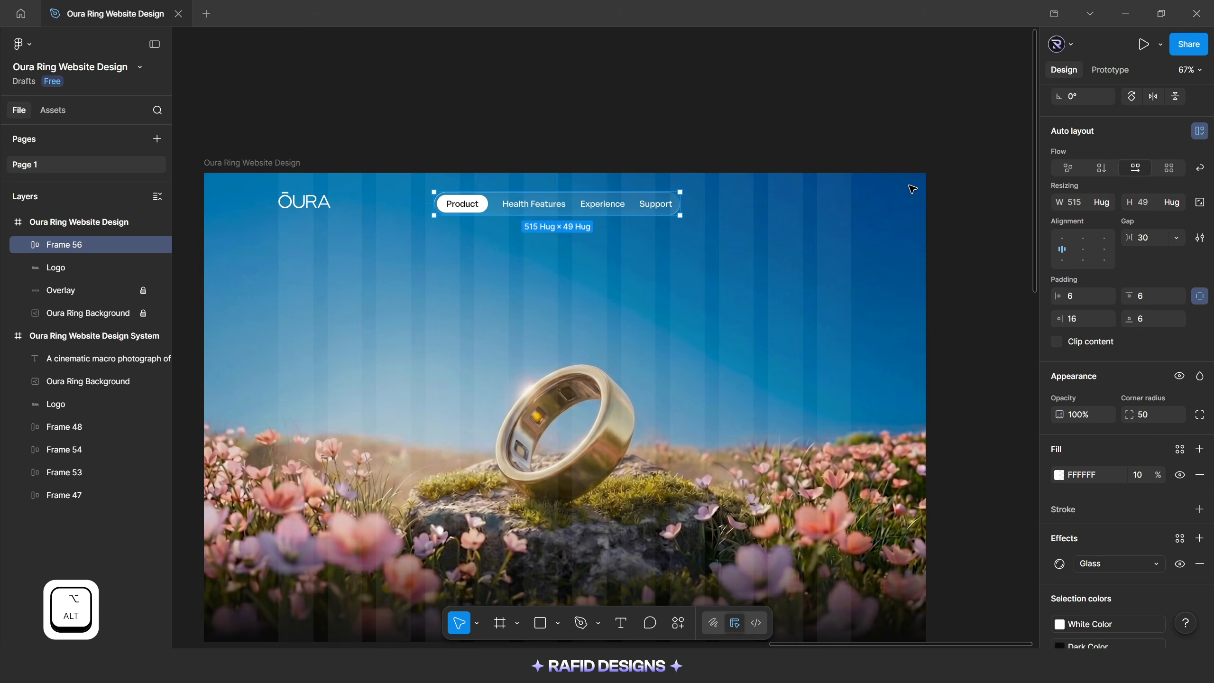
pyautogui.scroll(3, 1071, 201)
pyautogui.click(1082, 170)
pyautogui.click(595, 232)
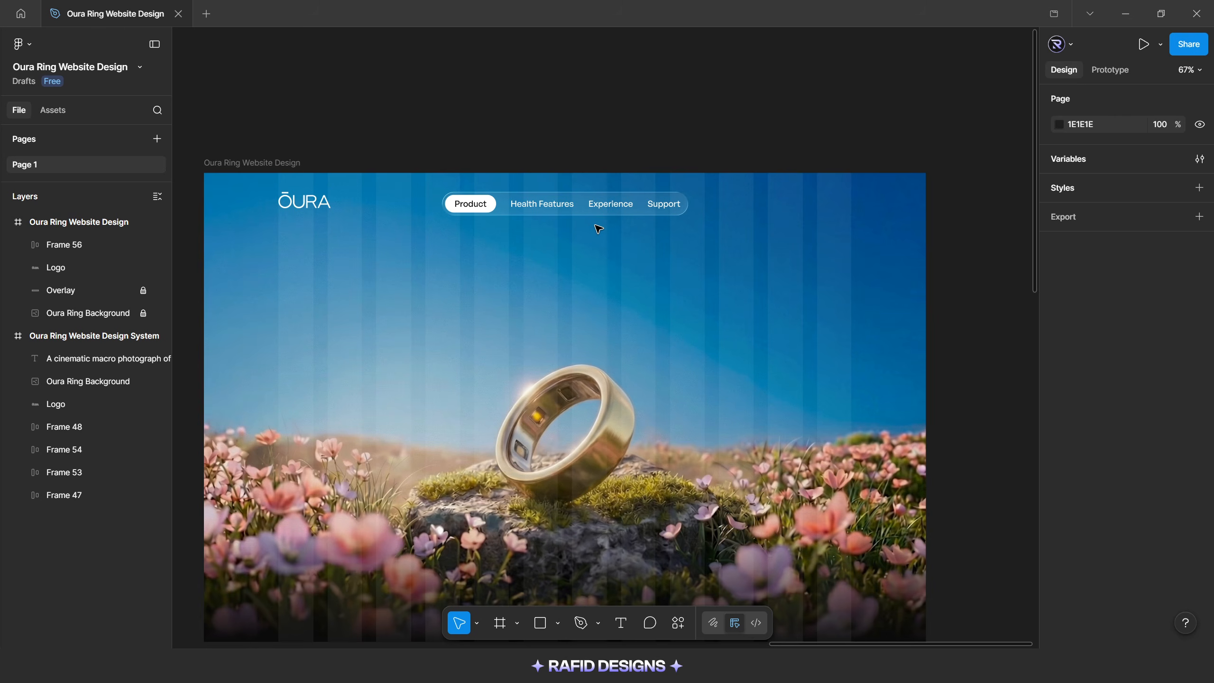
# Set the menu frame's height to 44
pyautogui.click(611, 204)
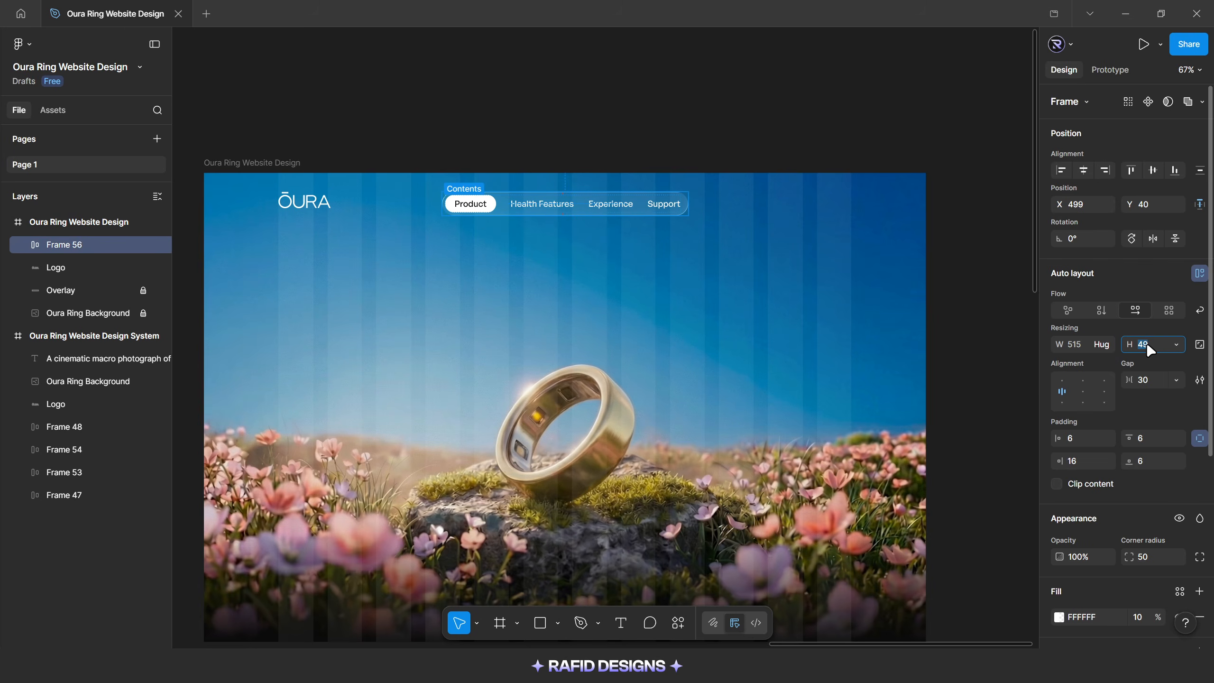
pyautogui.click(1147, 346)
pyautogui.write('44')
pyautogui.press('Return')
pyautogui.click(734, 268)
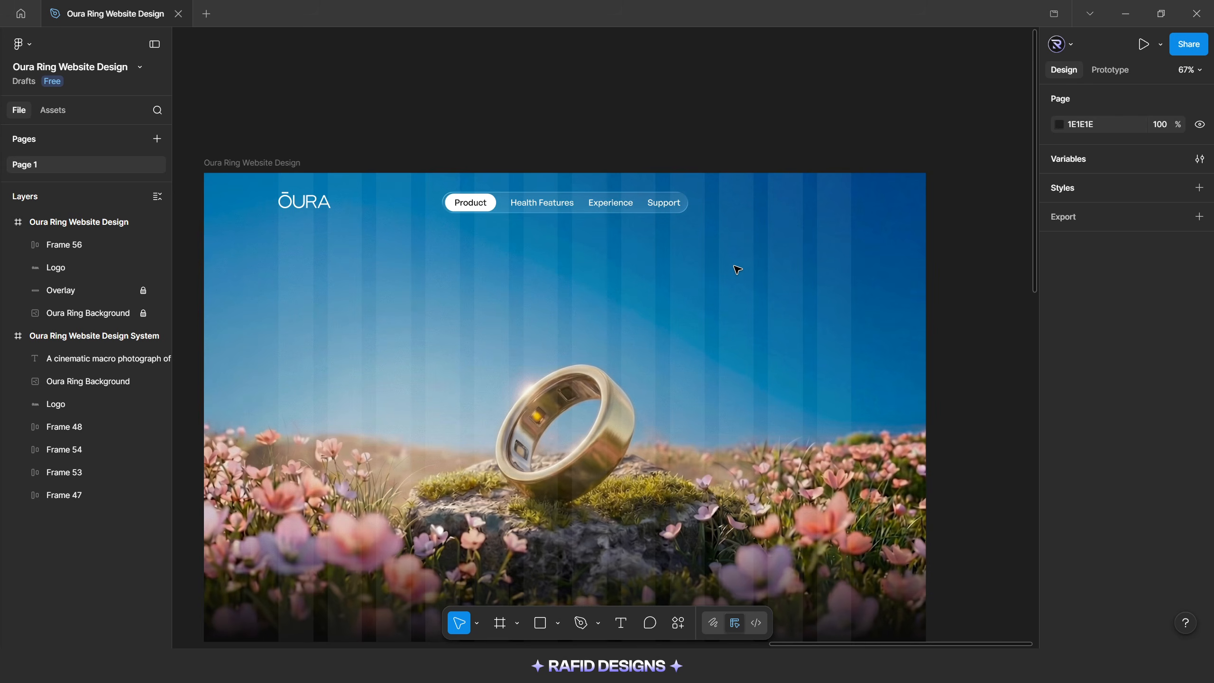
# Copy the Support label into the empty sky below the menu and change its text to "Order Now"
pyautogui.scroll(2, 734, 268)
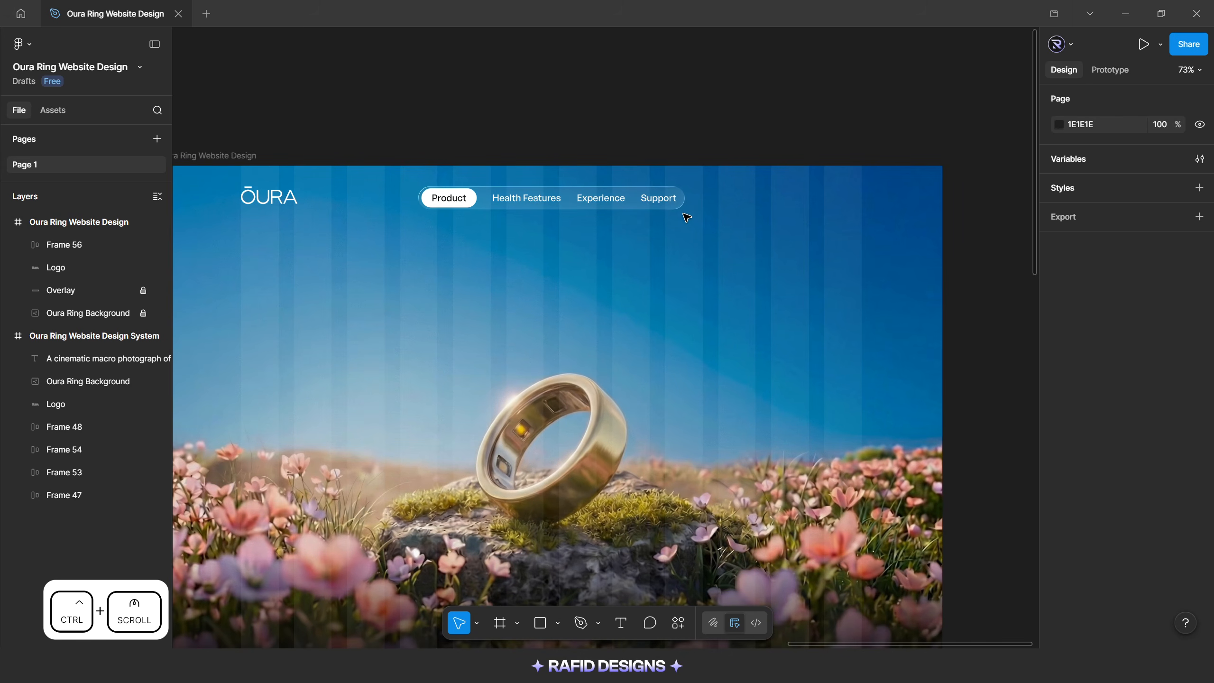
pyautogui.click(658, 198)
pyautogui.moveTo(658, 197); pyautogui.dragTo(634, 347)
pyautogui.scroll(5, 621, 310)
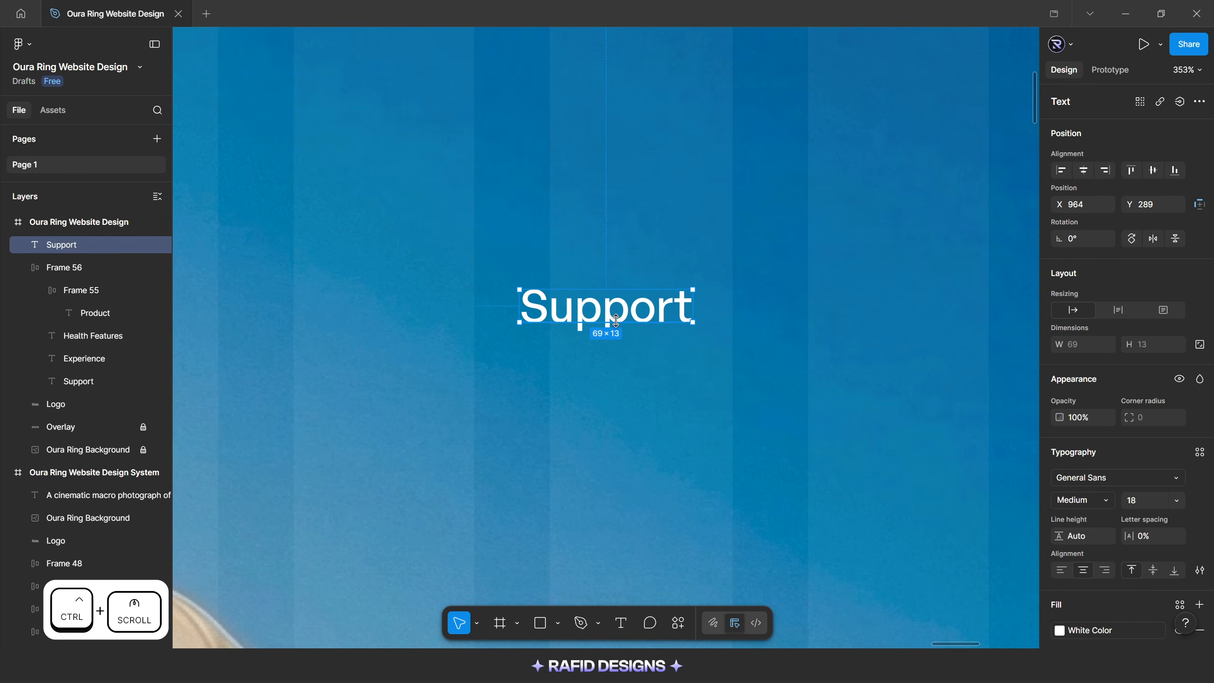
pyautogui.doubleClick(624, 310)
pyautogui.write('Order Now')
pyautogui.press('Escape')
# Draw a 34 by 34 circle beside the Order Now text, lock its aspect ratio and fill it with White Color
pyautogui.scroll(-2, 623, 309)
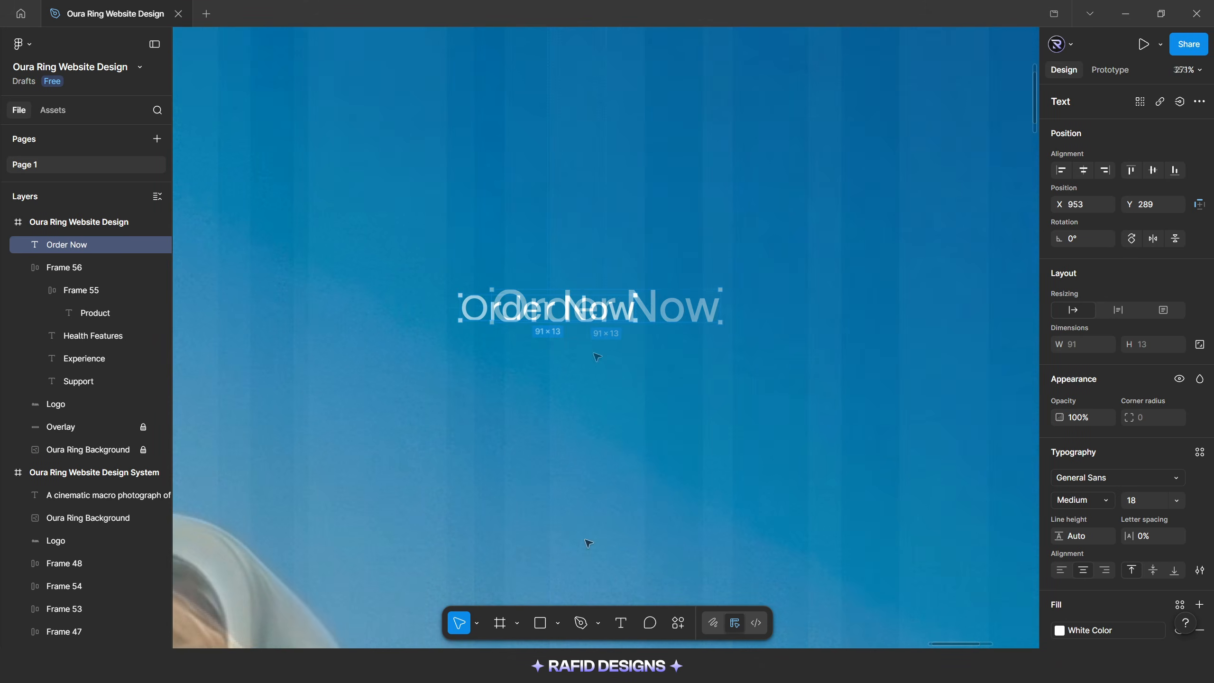
pyautogui.press('o')
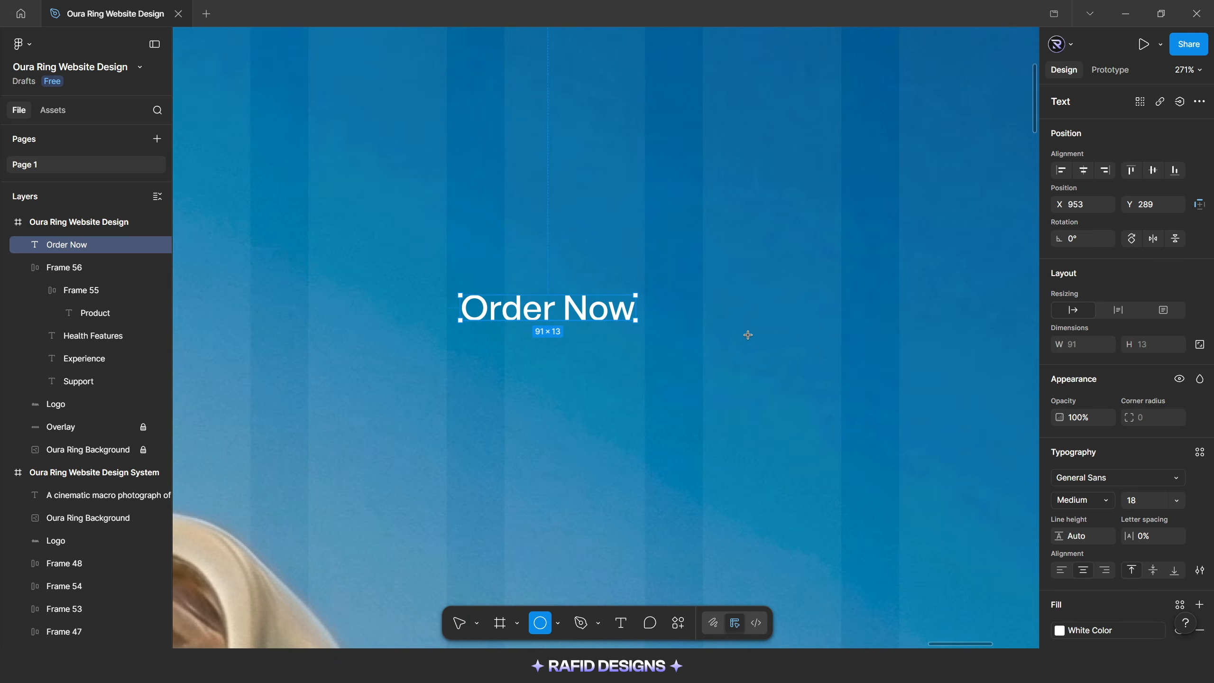
pyautogui.moveTo(721, 289); pyautogui.dragTo(786, 347)
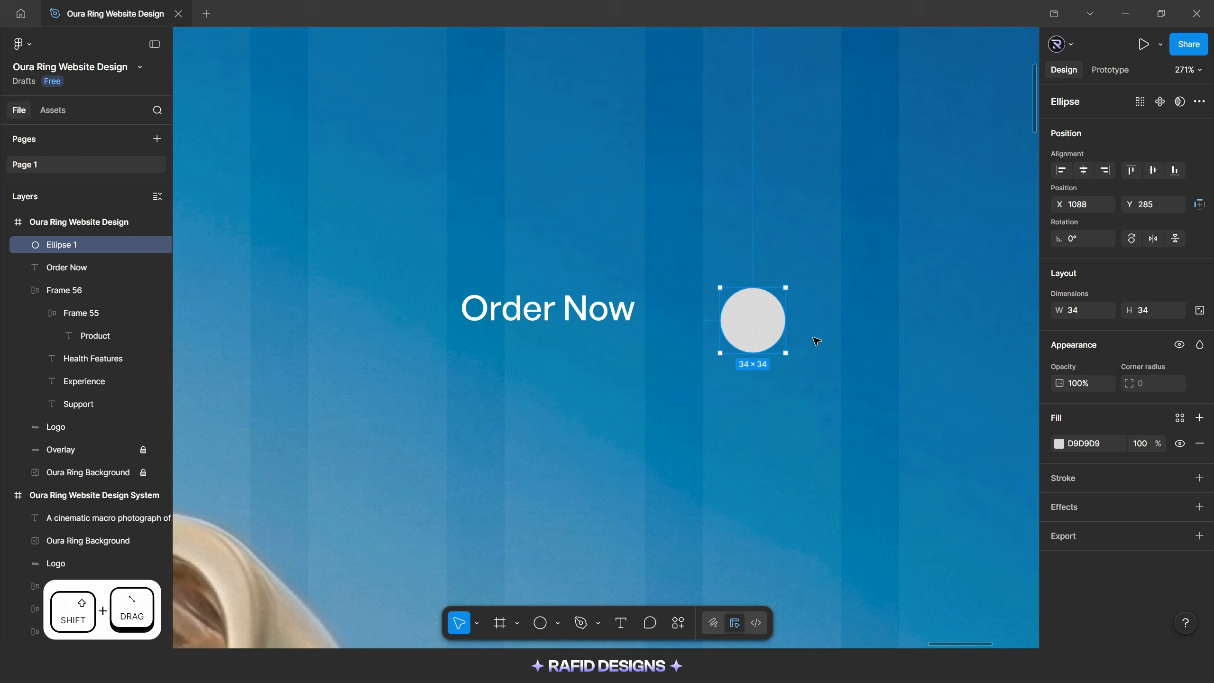
pyautogui.click(1200, 311)
pyautogui.click(1058, 444)
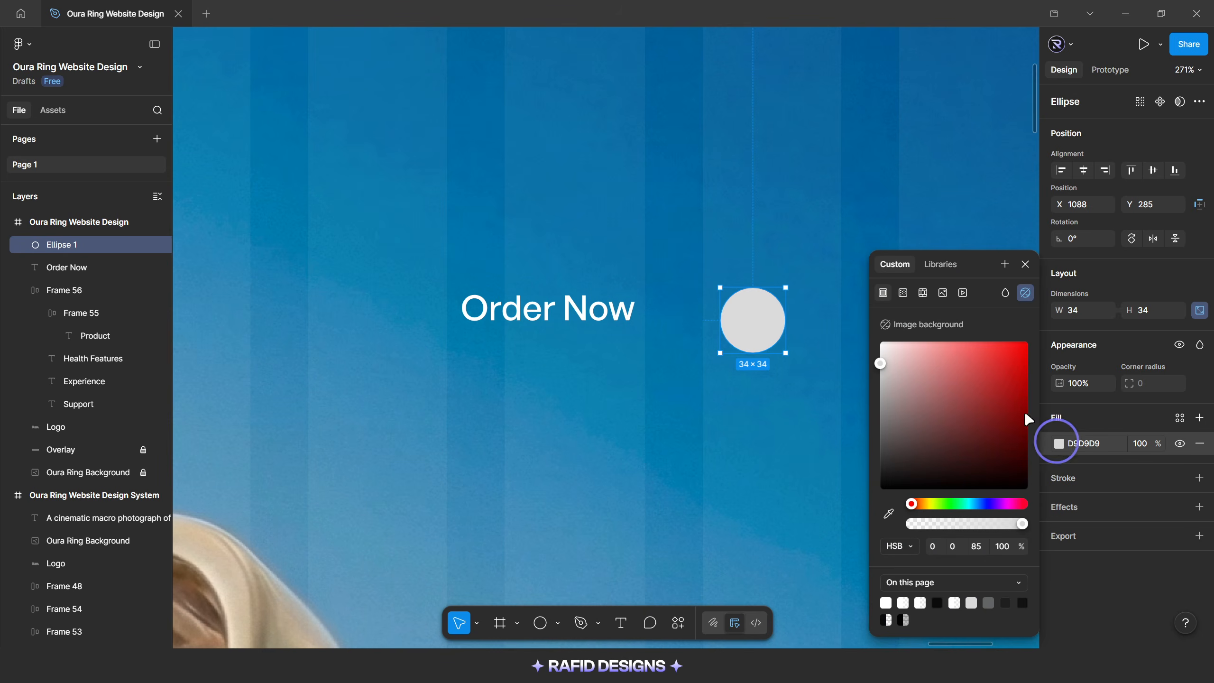
pyautogui.click(940, 264)
pyautogui.click(933, 358)
pyautogui.click(830, 335)
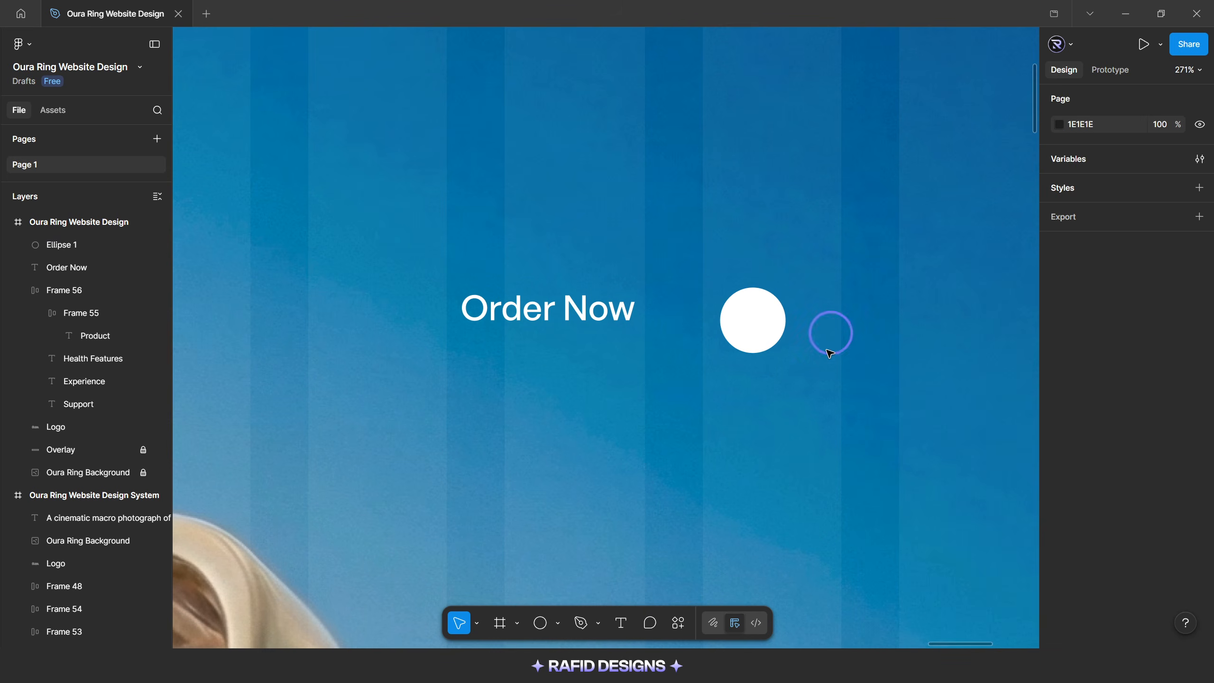
# Search the Phosphor Icons plugin for "arrow" and insert the ArrowUpRight icon
pyautogui.click(679, 622)
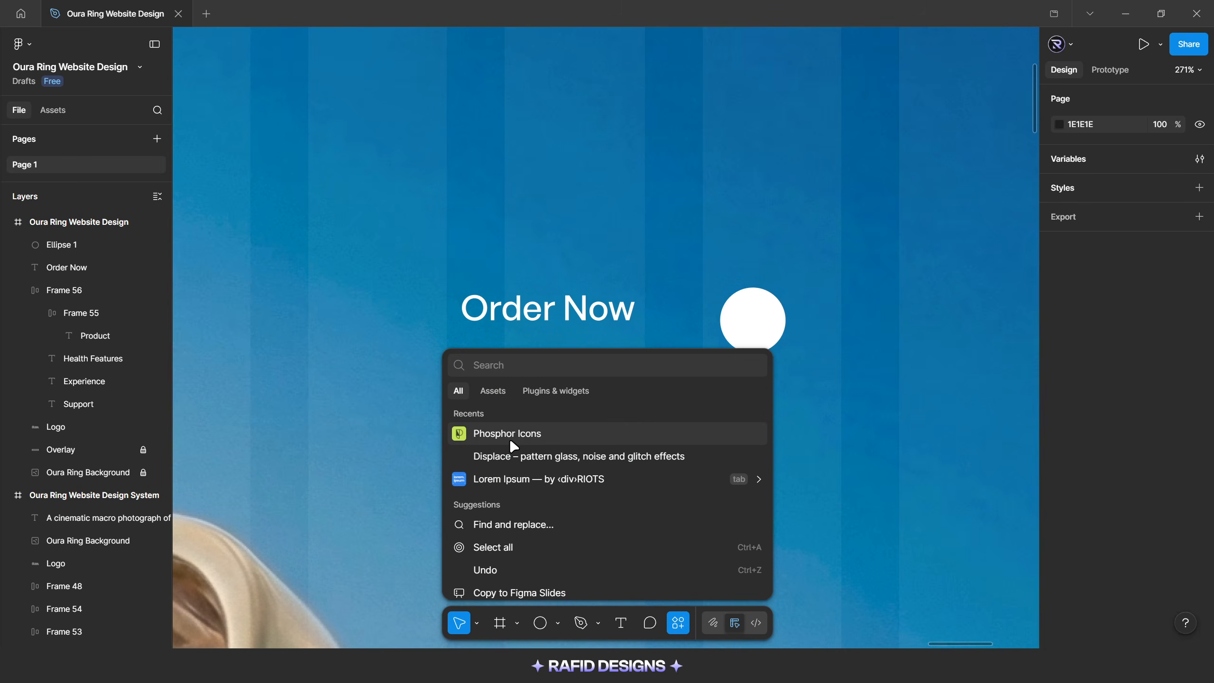
pyautogui.click(550, 441)
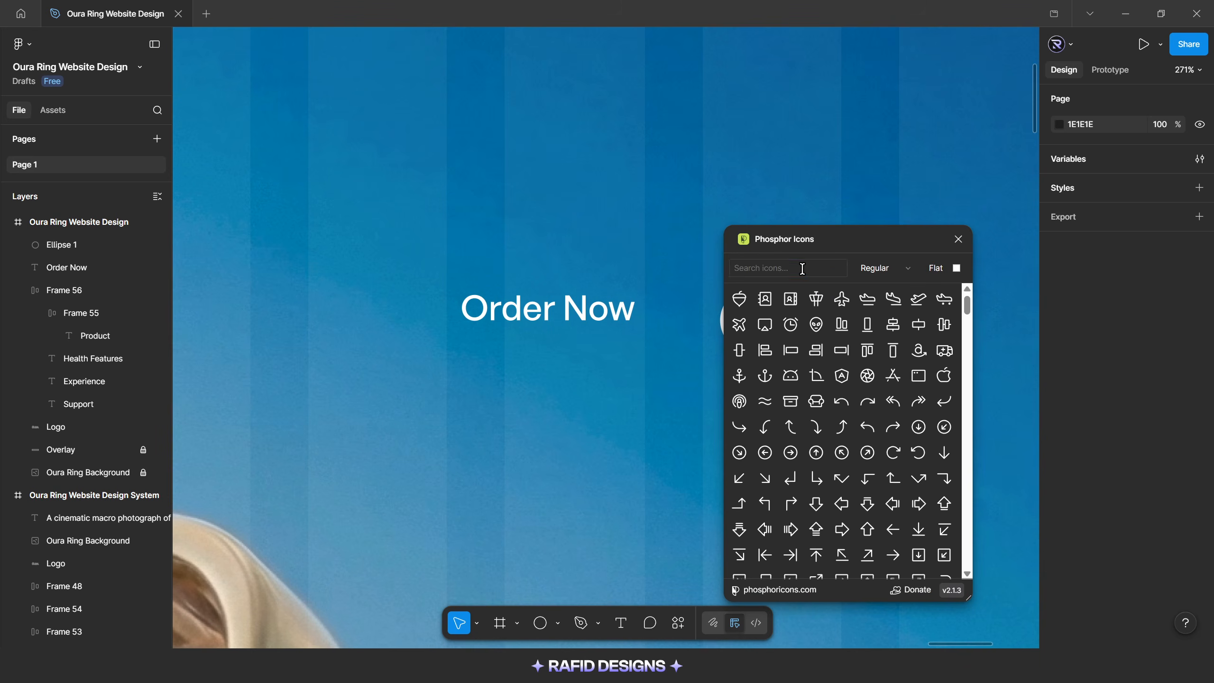
pyautogui.write('arrow')
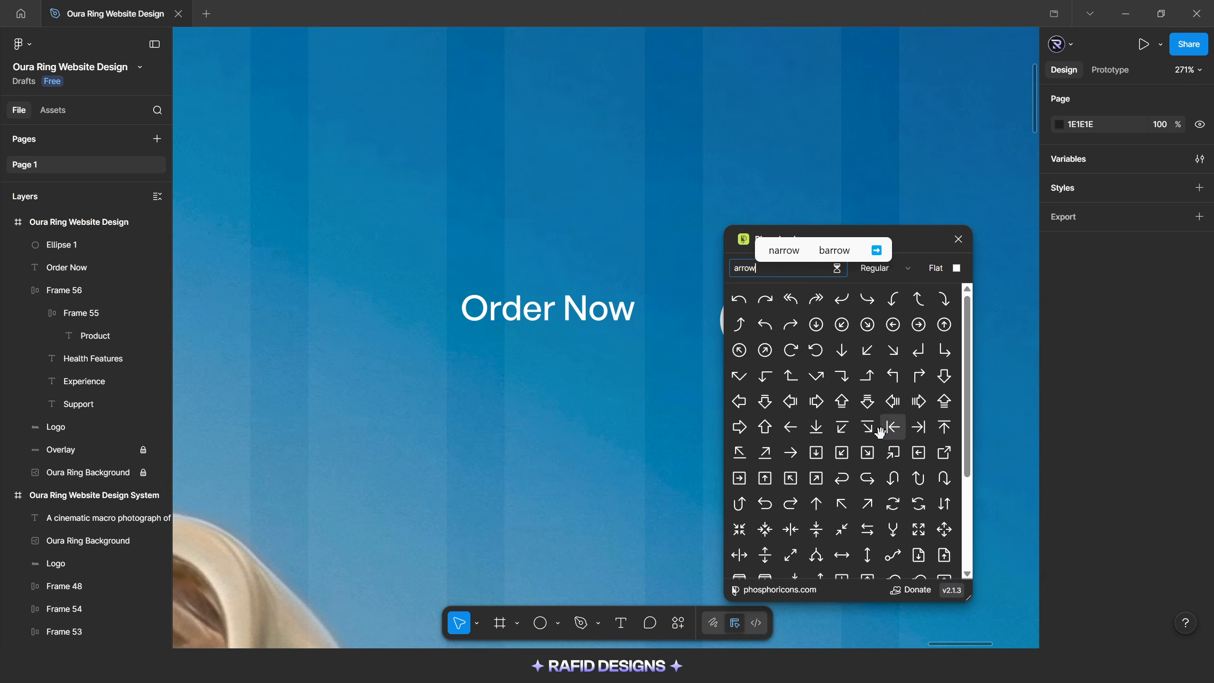
pyautogui.click(890, 426)
pyautogui.click(958, 239)
# Pull the arrow vector out of its icon frame to just below the white circle and delete the empty frame
pyautogui.click(603, 403)
pyautogui.moveTo(603, 403); pyautogui.dragTo(735, 415)
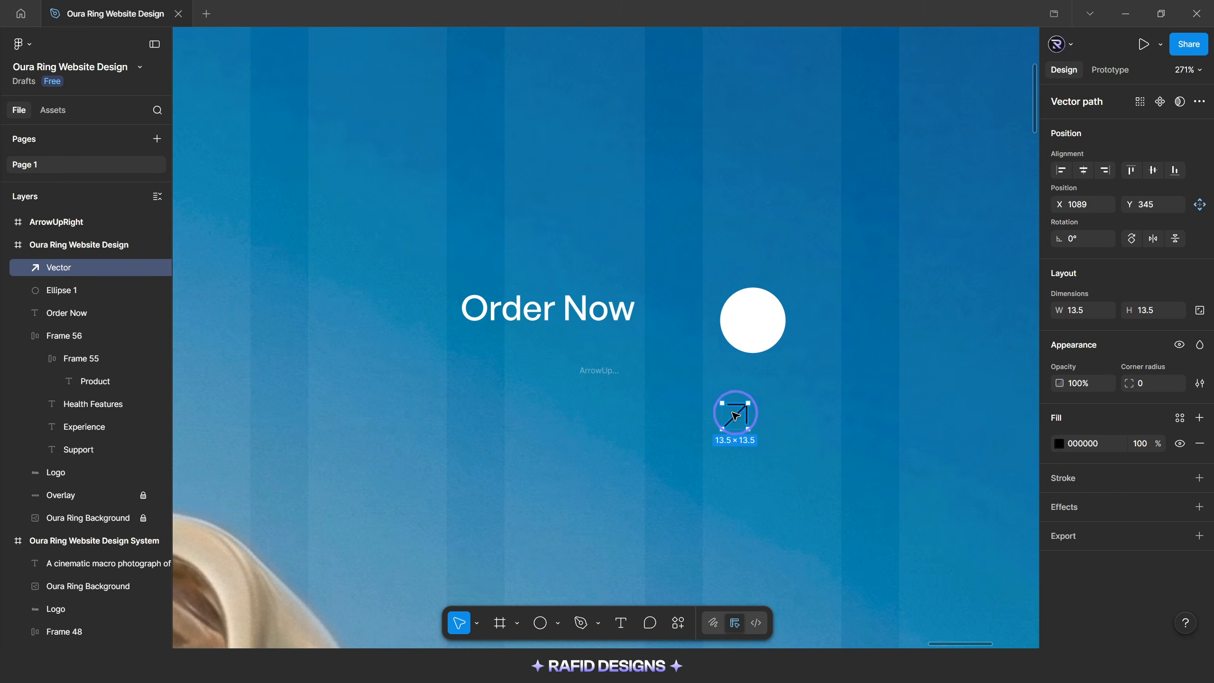
pyautogui.click(614, 402)
pyautogui.press('Delete')
# Fill the arrow vector with Dark Color and scale it to a height of 12
pyautogui.click(734, 414)
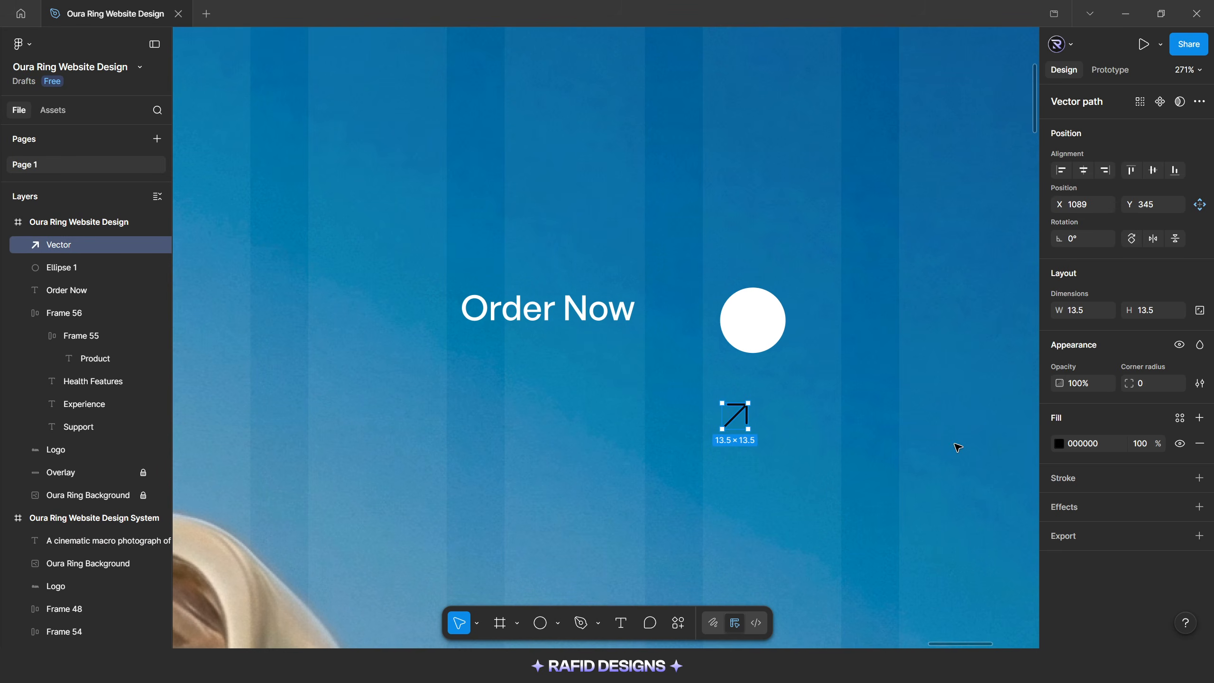
pyautogui.click(1059, 445)
pyautogui.click(962, 274)
pyautogui.click(928, 380)
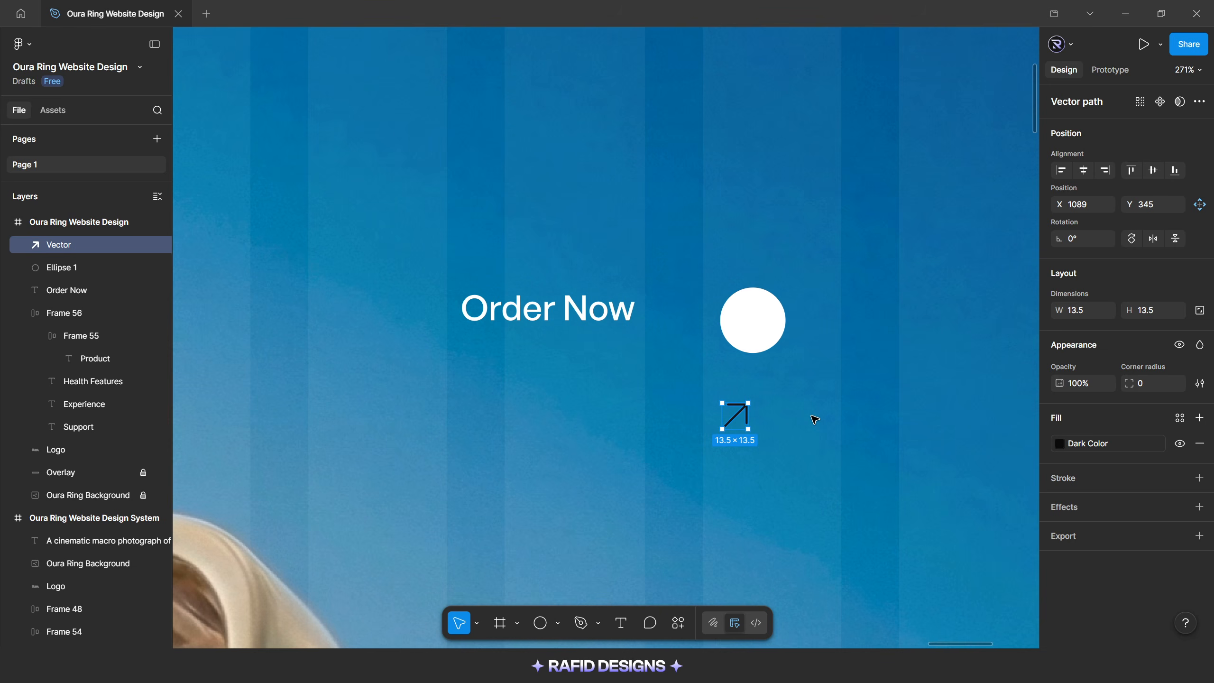
pyautogui.press('k')
pyautogui.click(1149, 383)
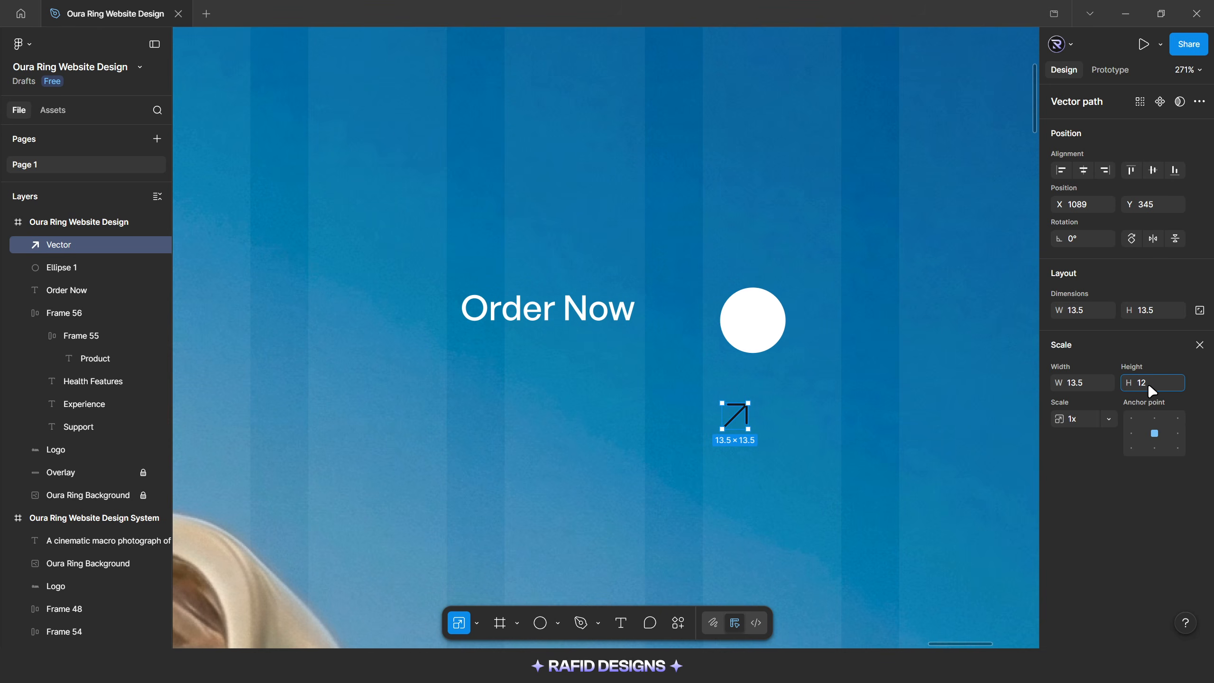
pyautogui.press('Return')
# Place the arrow in the white circle, center the two on each other both ways and group them
pyautogui.moveTo(743, 419); pyautogui.dragTo(761, 323)
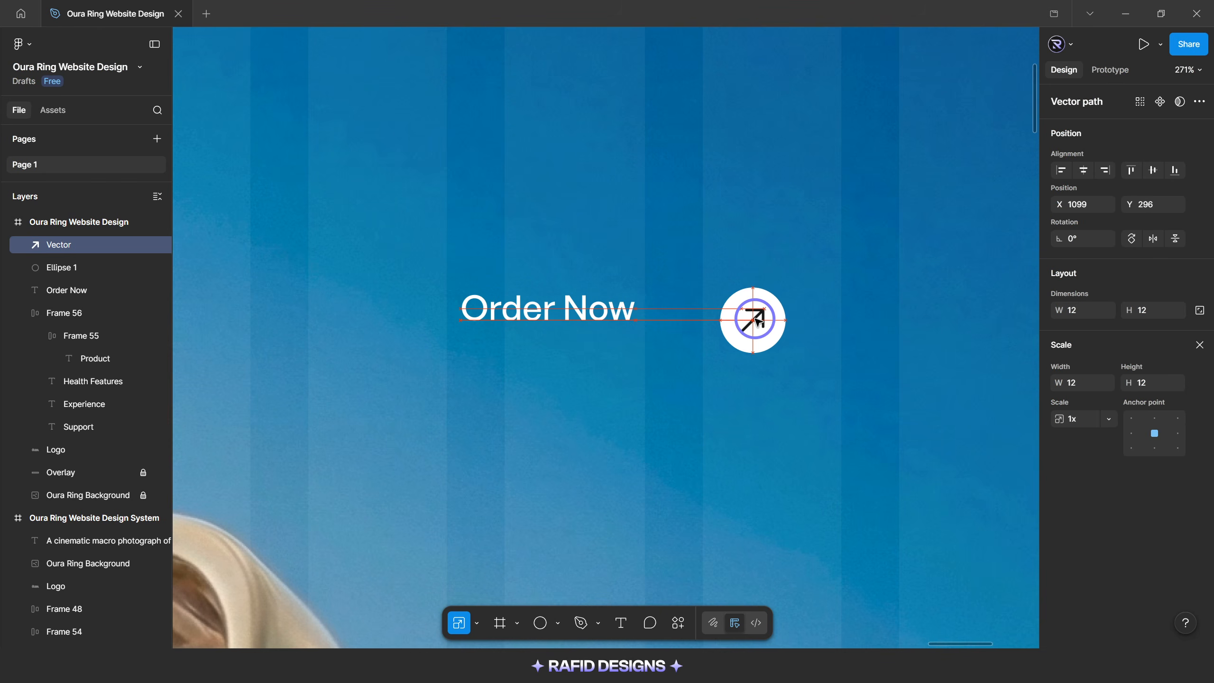
pyautogui.click(818, 325)
pyautogui.click(774, 326)
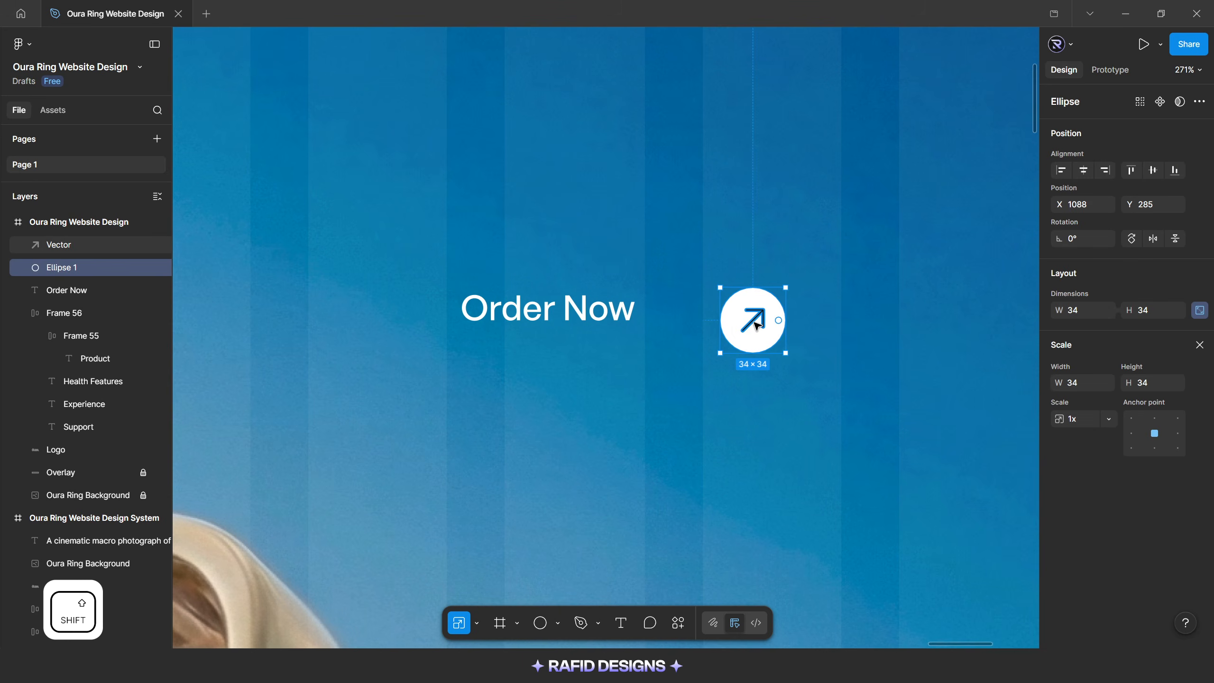
pyautogui.keyDown('shift'); pyautogui.click(764, 324); pyautogui.keyUp('shift')
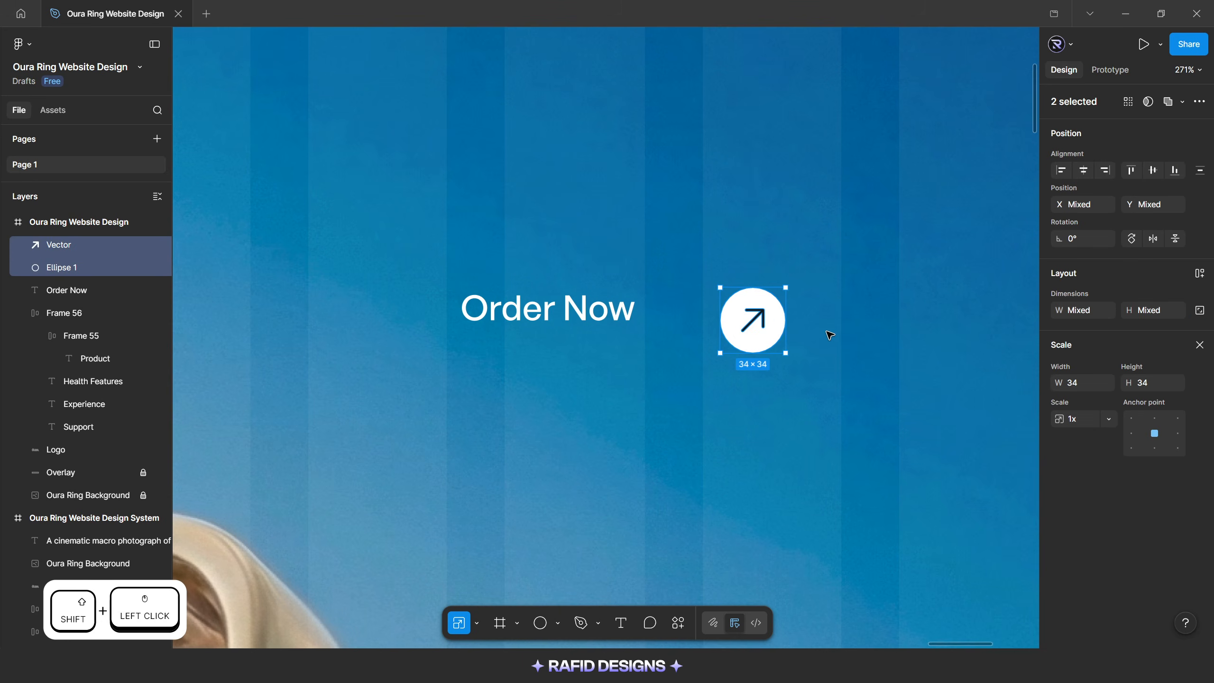
pyautogui.click(1086, 169)
pyautogui.click(1152, 173)
pyautogui.hotkey('ctrl', 'g')
# Wrap the Order Now text and the arrow circle in a horizontal auto layout frame with a gap of 10
pyautogui.scroll(-1, 783, 258)
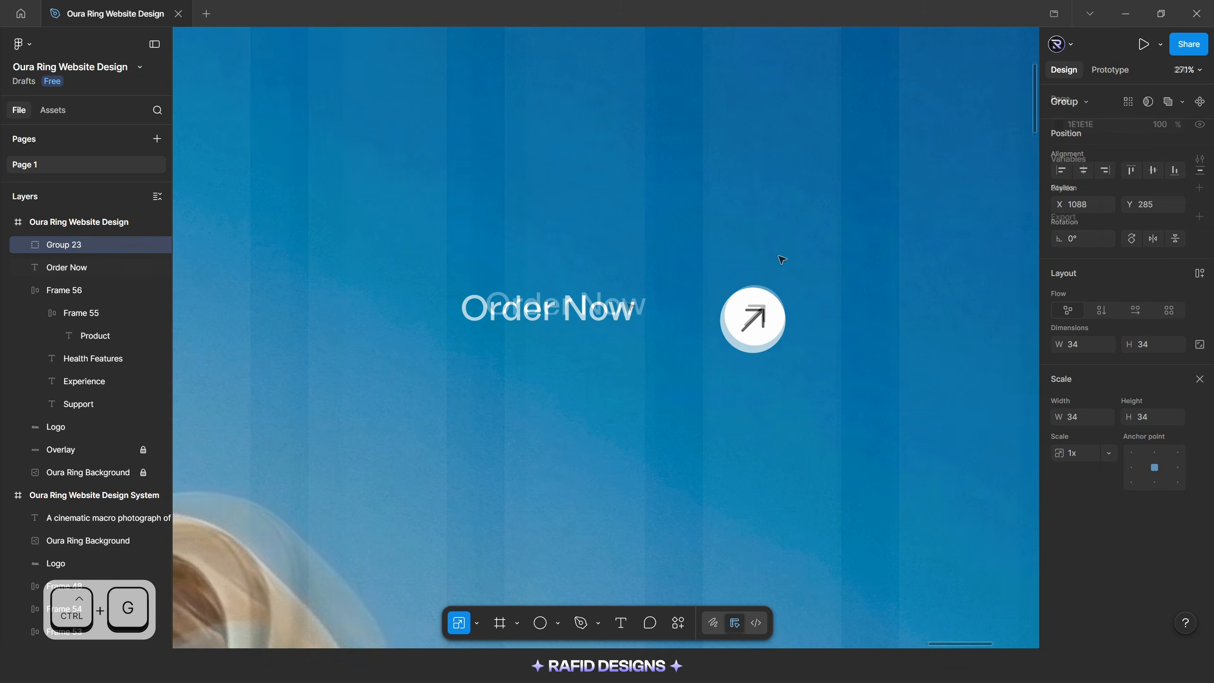
pyautogui.keyDown('shift'); pyautogui.click(564, 305); pyautogui.keyUp('shift')
pyautogui.hotkey('shift', 'a')
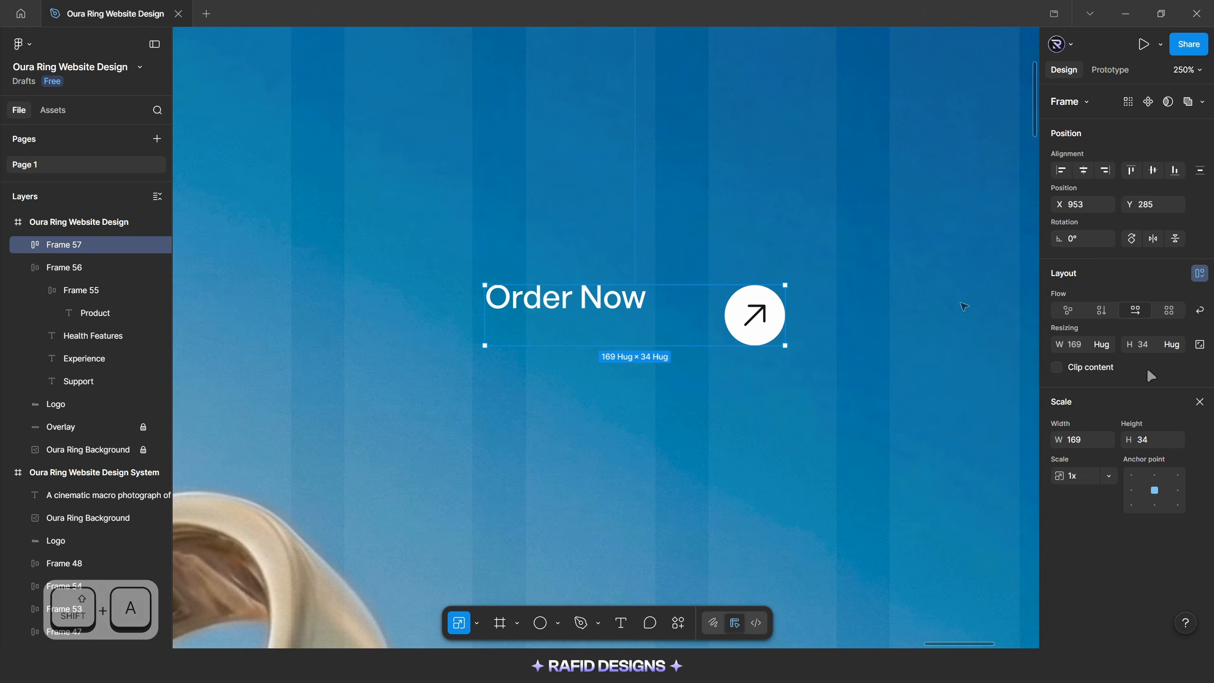
pyautogui.click(1156, 387)
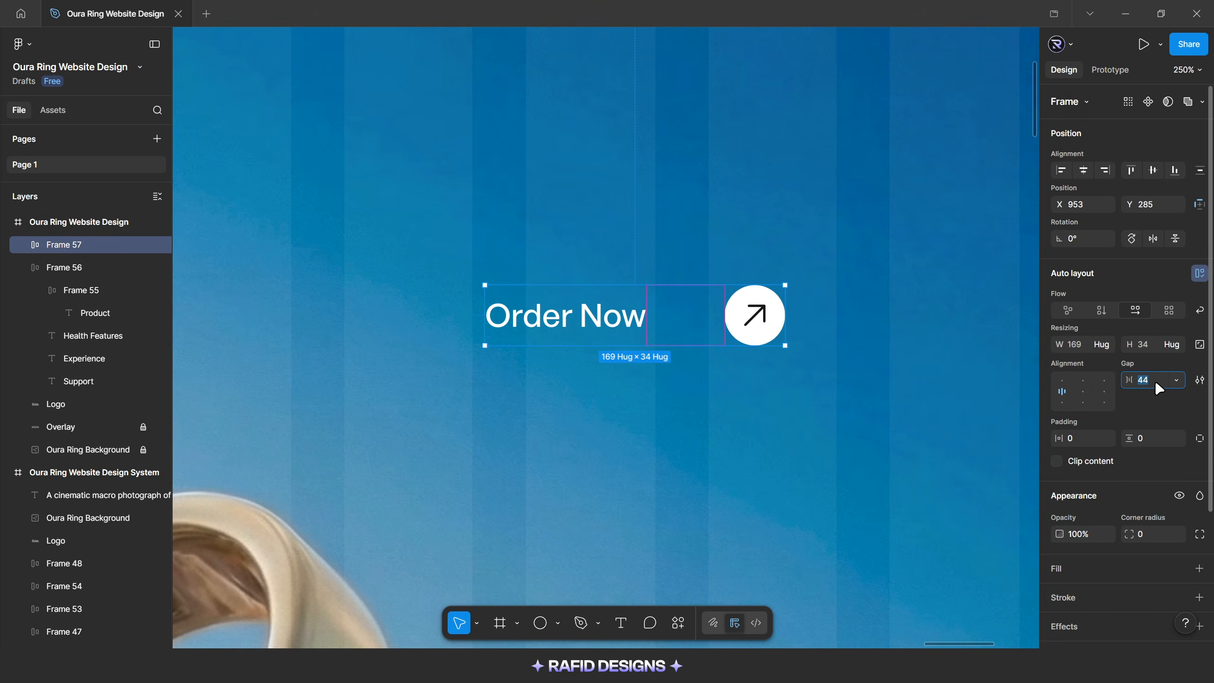
pyautogui.write('10')
pyautogui.press('Return')
# Give the Order Now frame an FFFFFF fill at 10% opacity and a corner radius of 50
pyautogui.scroll(-3, 1059, 450)
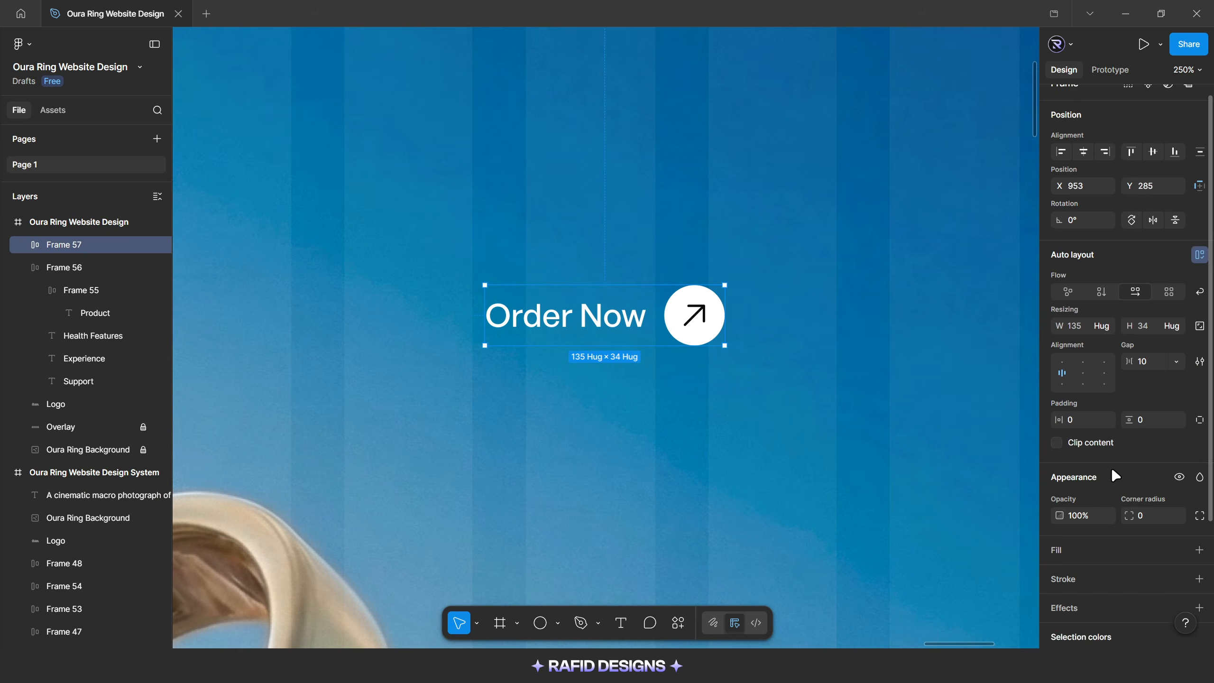
pyautogui.click(1064, 427)
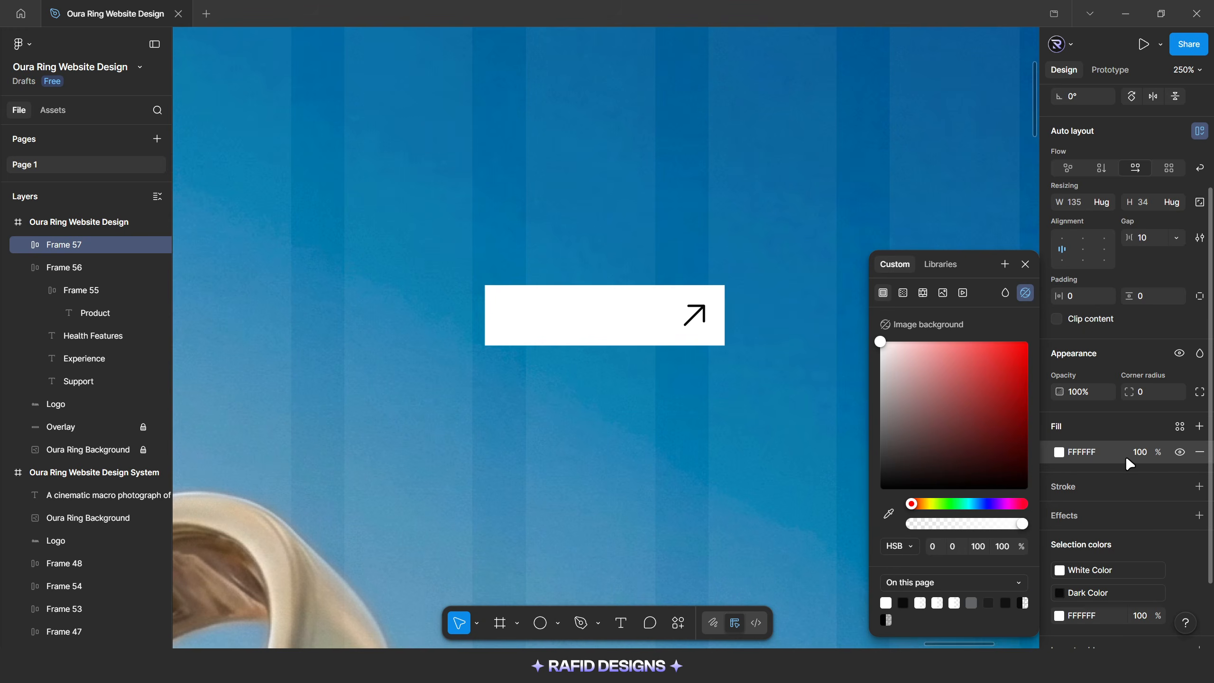
pyautogui.click(1139, 454)
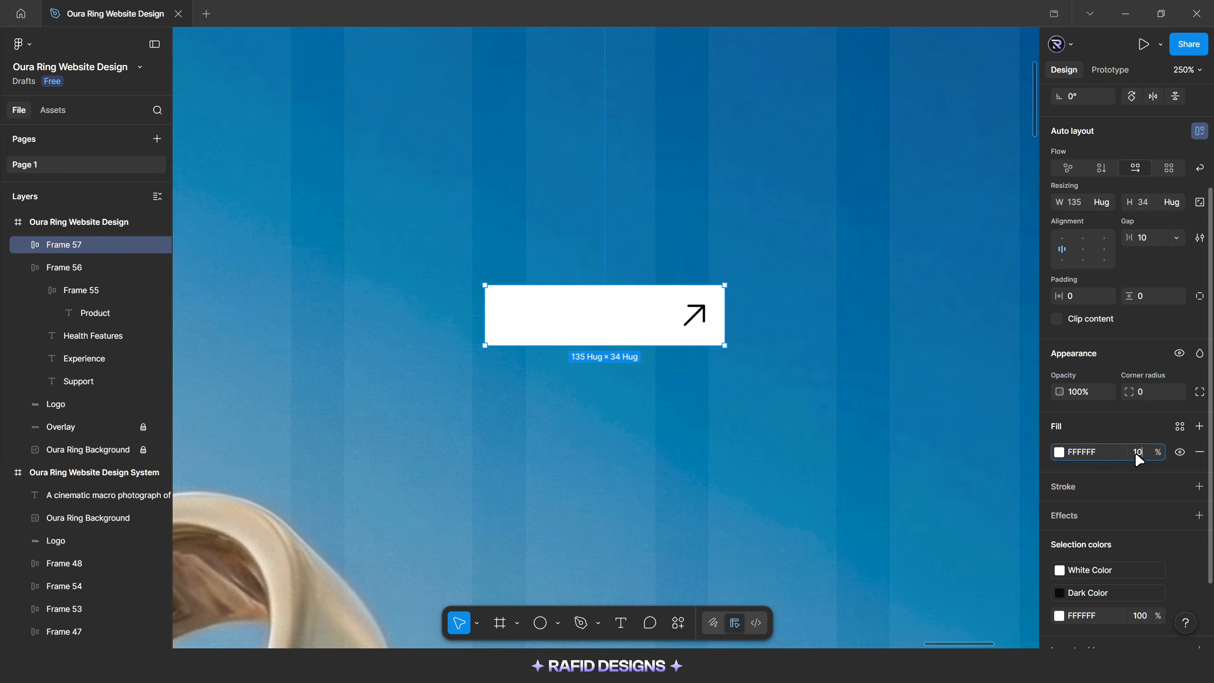
pyautogui.write('10')
pyautogui.press('Return')
pyautogui.click(1153, 397)
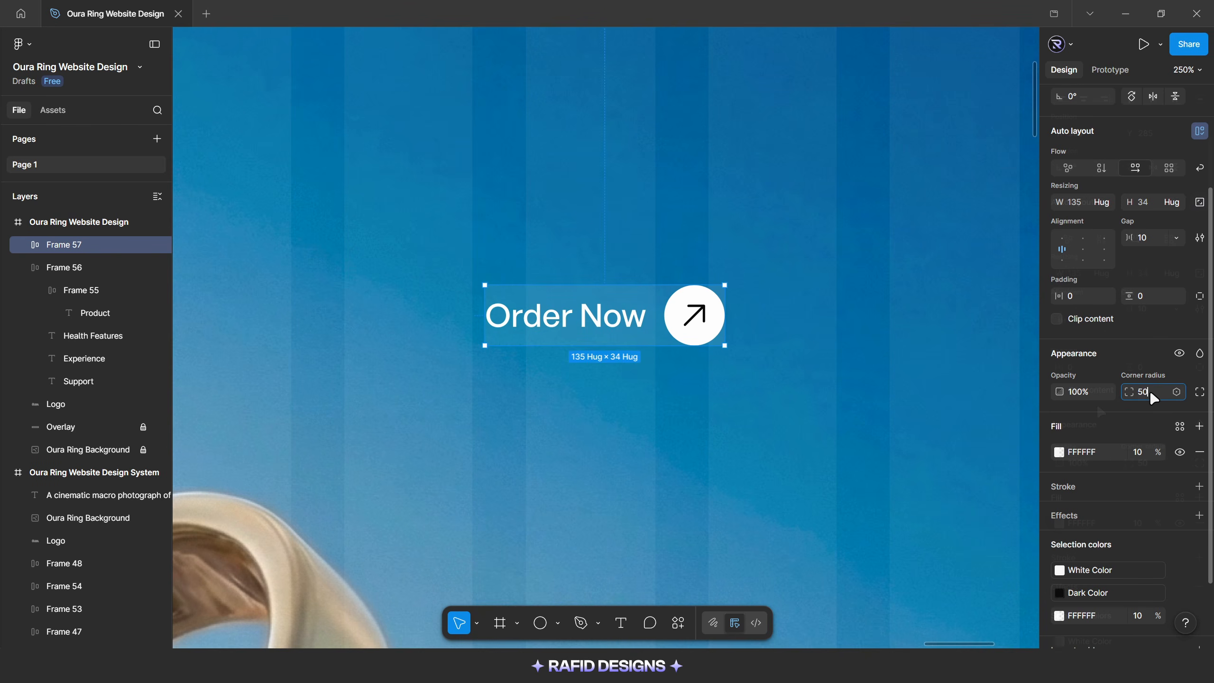
pyautogui.write('50')
pyautogui.press('Return')
# Set individual padding on the Order Now frame: 16 on the left and 6 on the top, bottom and right
pyautogui.scroll(2, 1171, 372)
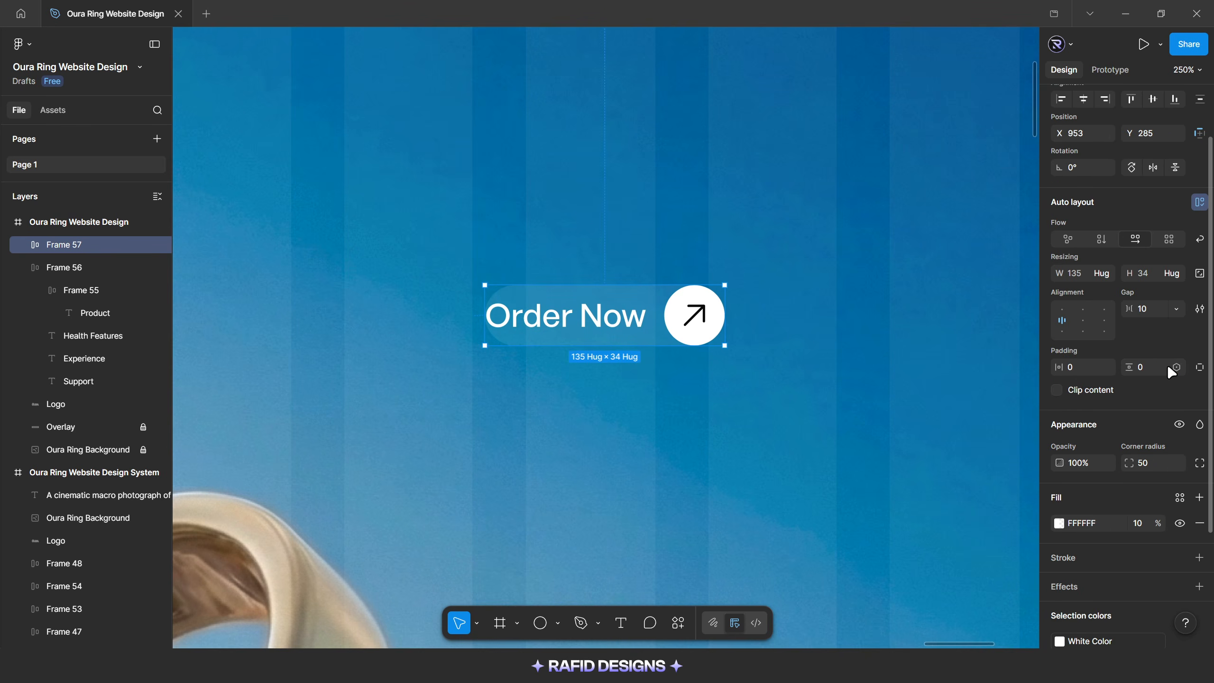
pyautogui.click(1200, 368)
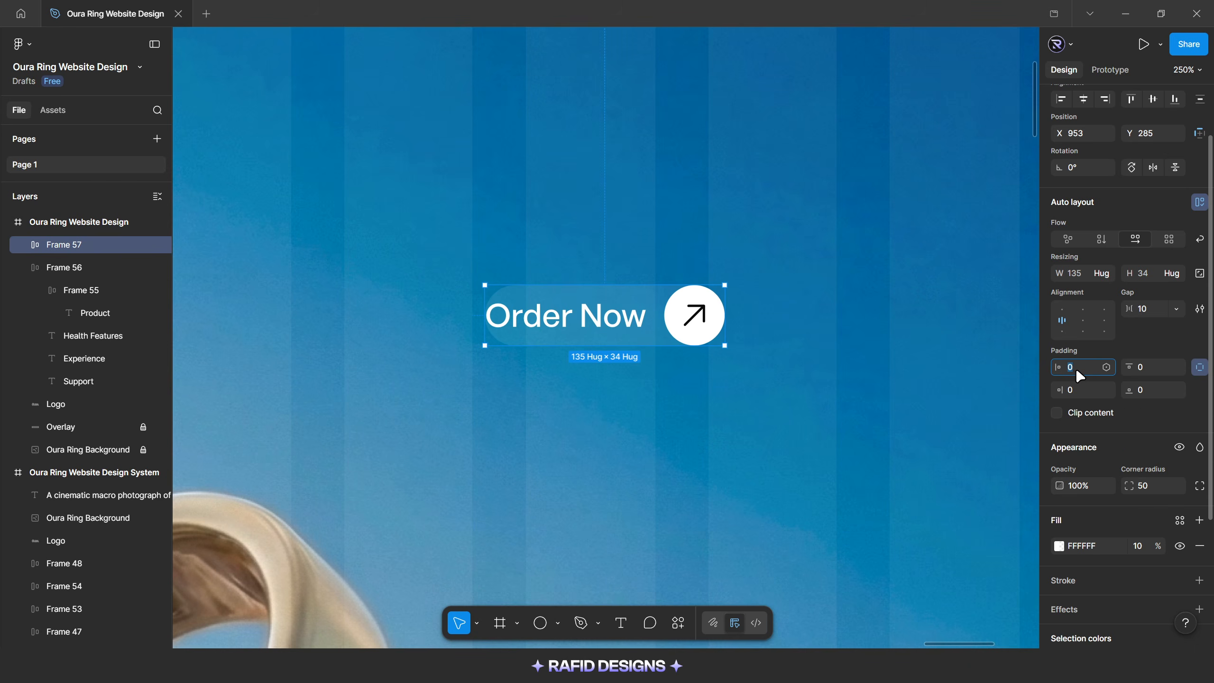
pyautogui.press('Return')
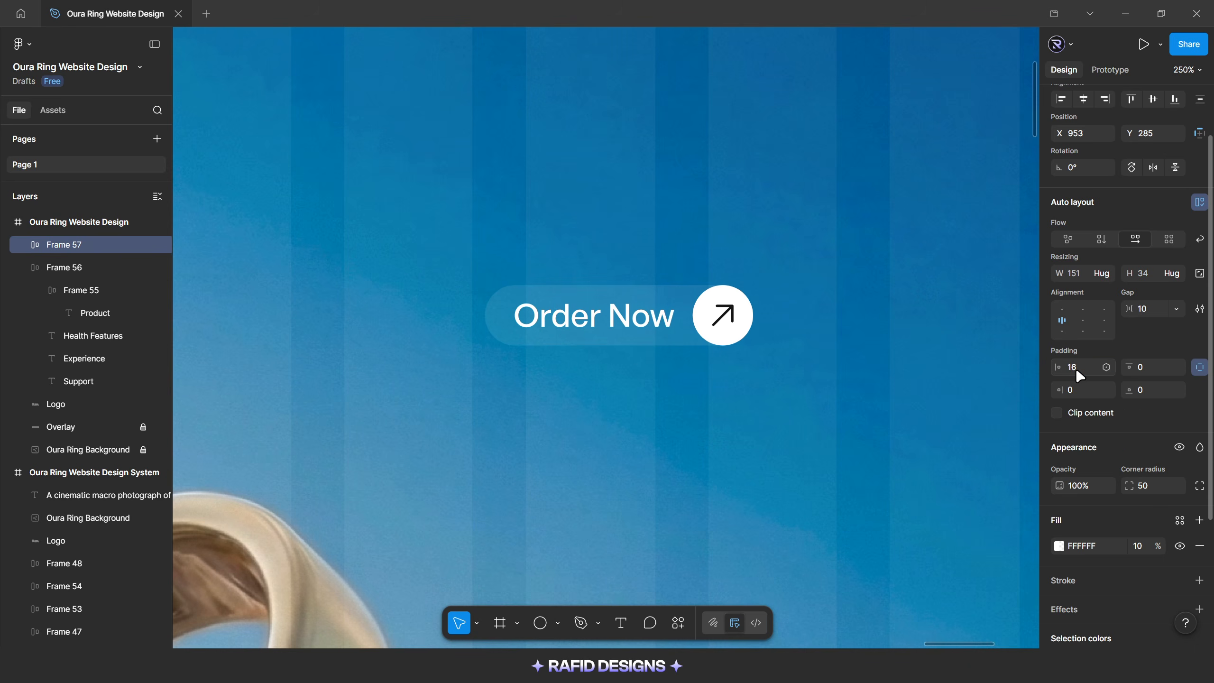
pyautogui.click(1141, 369)
pyautogui.write('6')
pyautogui.click(1142, 386)
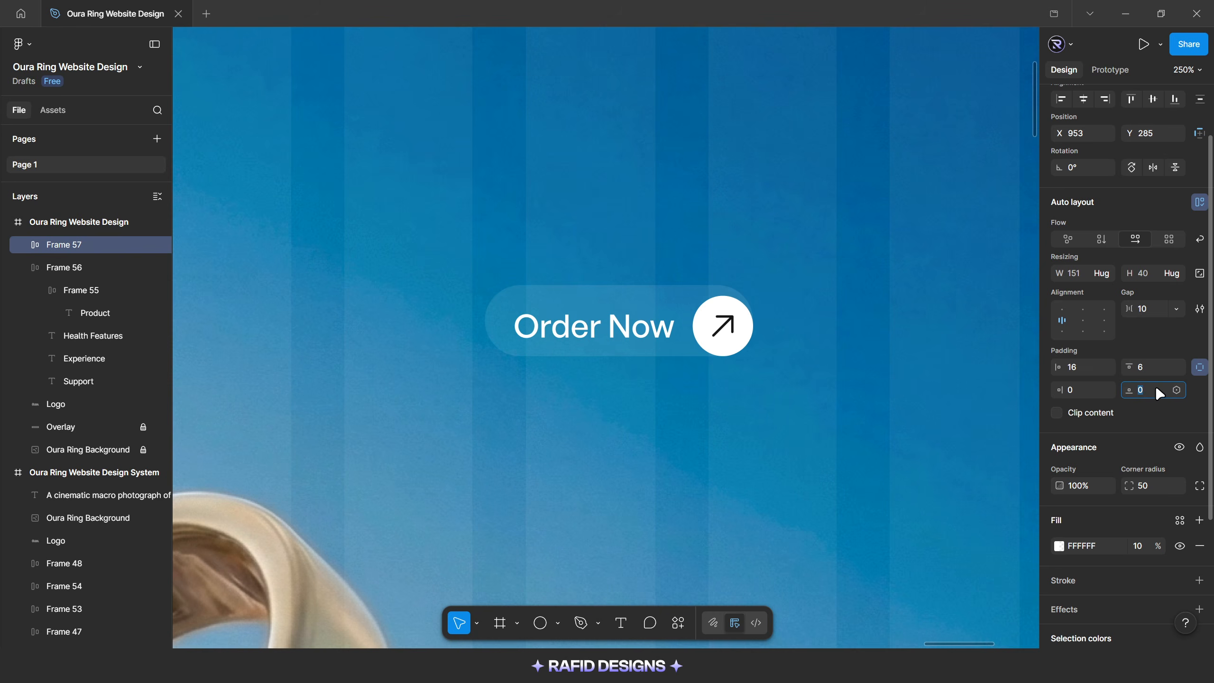
pyautogui.press('Return')
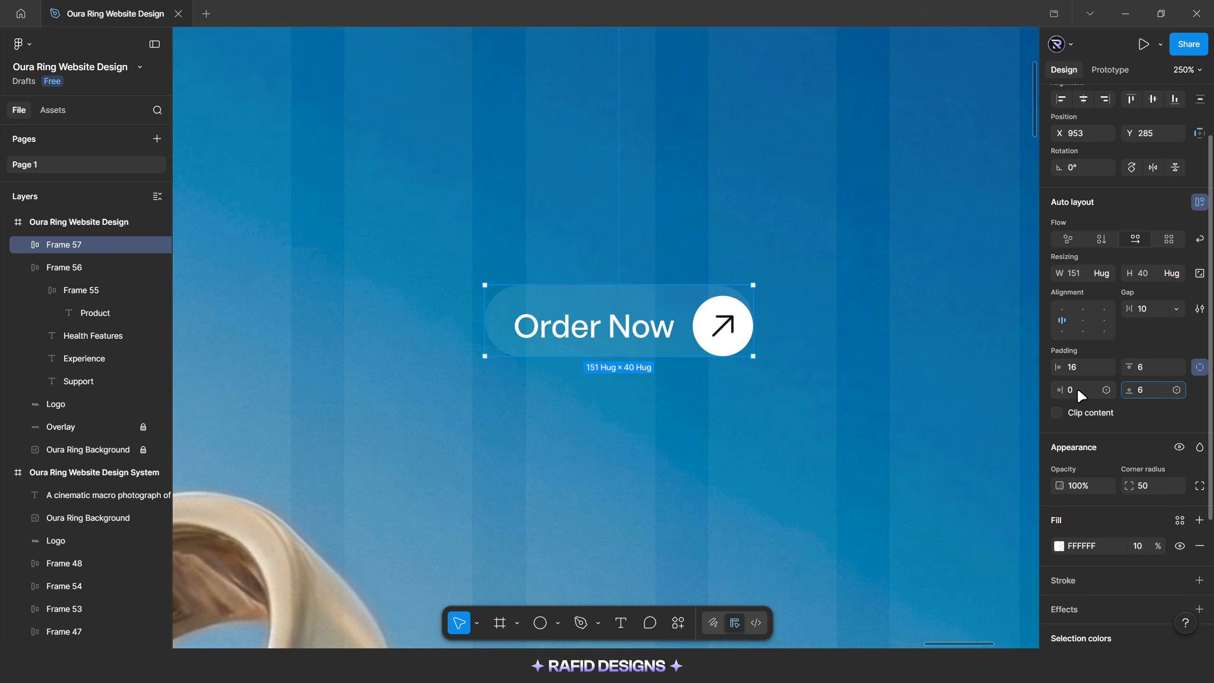
pyautogui.click(1081, 391)
pyautogui.press('Return')
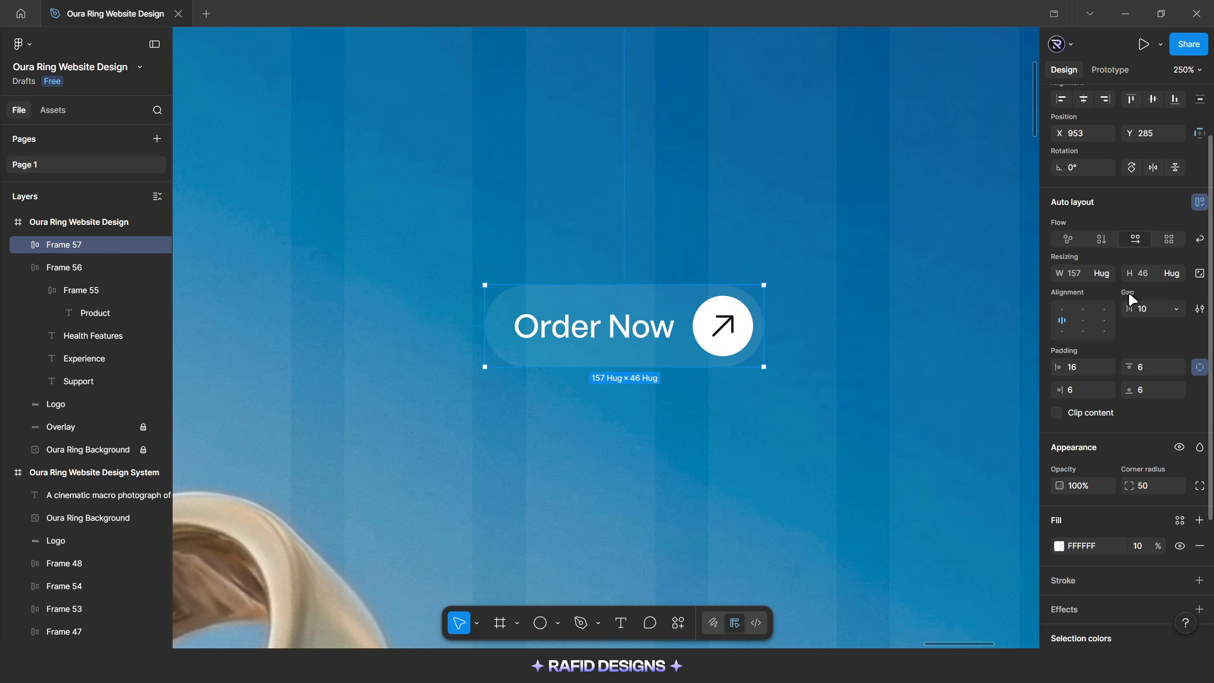
# Fix the Order Now frame's height at 44
pyautogui.click(1144, 274)
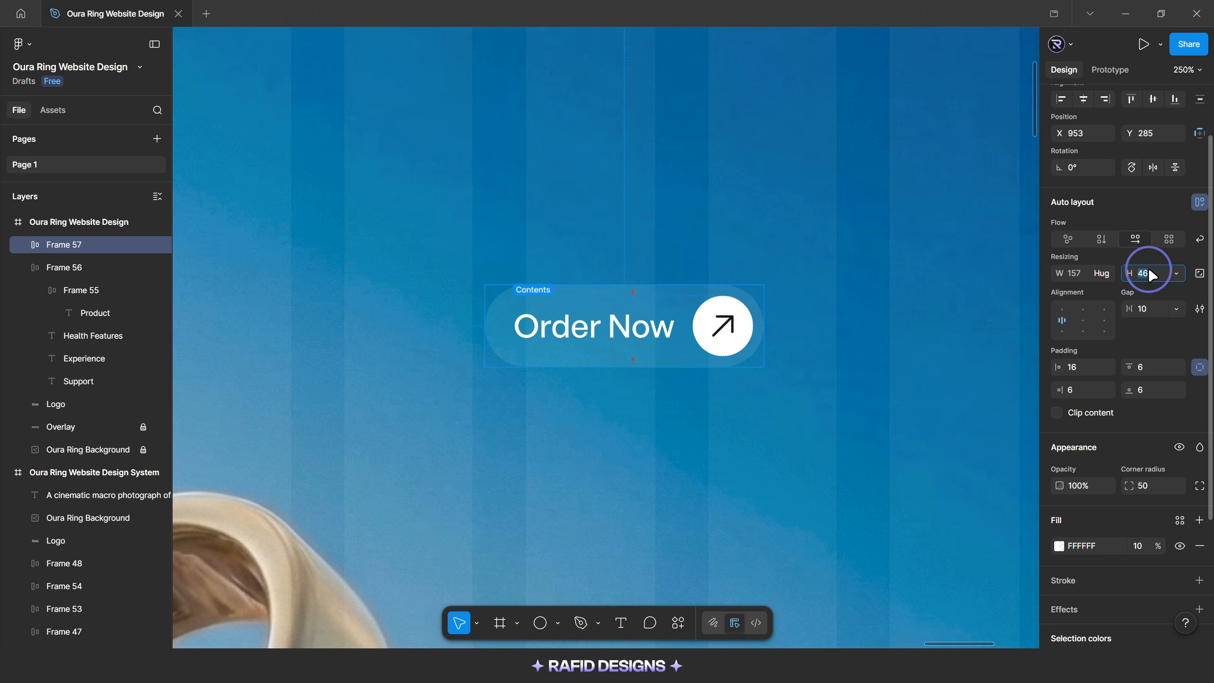
pyautogui.write('44')
pyautogui.press('Return')
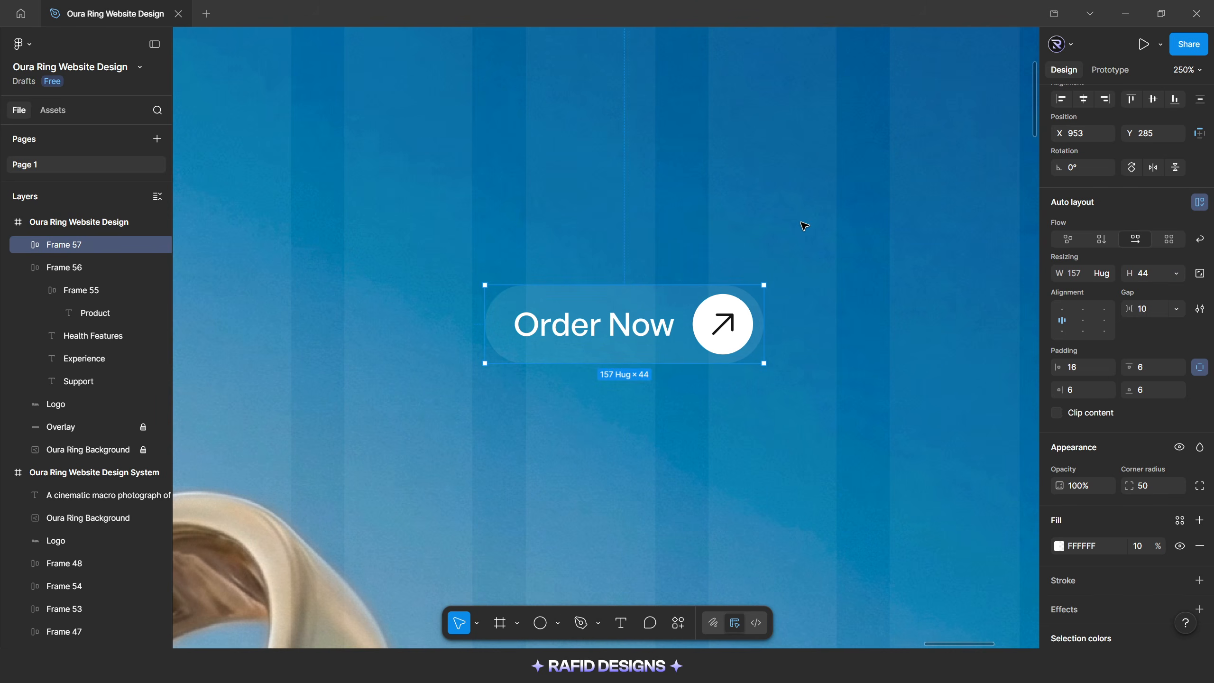
# Copy the Glass effect from the navigation menu pill and paste it onto the Order Now button
pyautogui.scroll(-5, 699, 385)
pyautogui.scroll(-3, 776, 385)
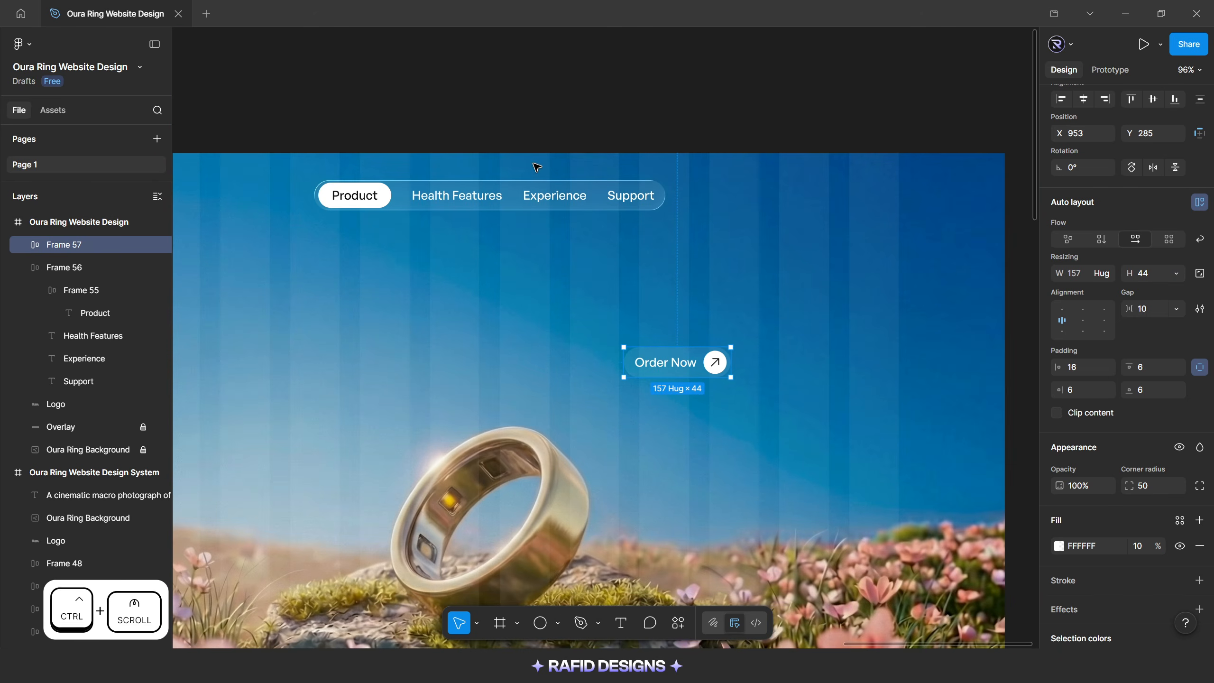
pyautogui.click(539, 195)
pyautogui.scroll(-2, 1052, 550)
pyautogui.hotkey('ctrl', 'c')
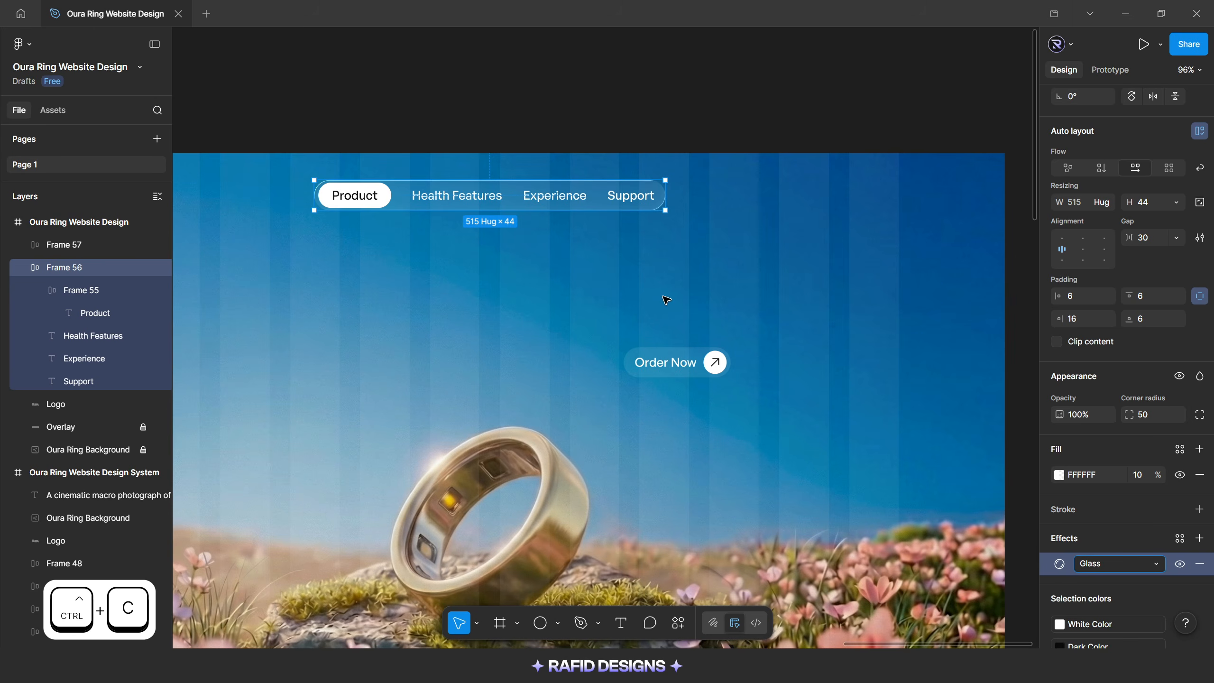
pyautogui.scroll(4, 768, 360)
pyautogui.click(683, 365)
pyautogui.hotkey('ctrl', 'v')
pyautogui.scroll(-4, 756, 387)
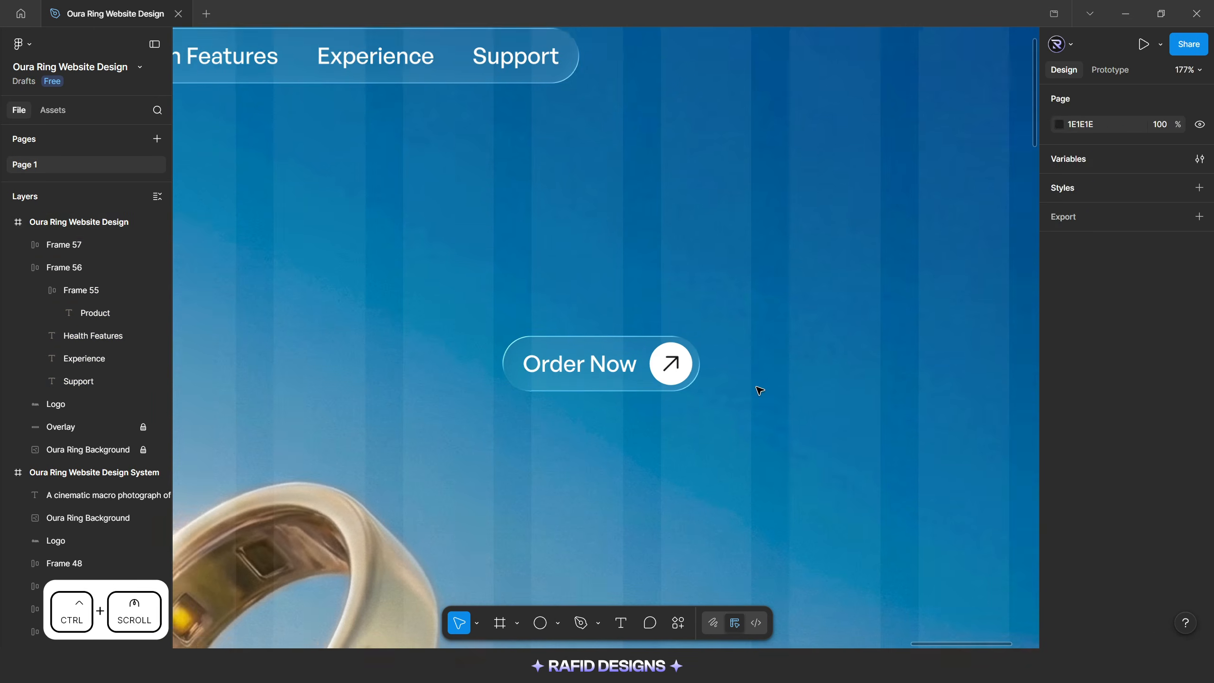
# Move the Order Now button to the right end of the header row, at X 1199 and Y 40, and check its edge distances
pyautogui.moveTo(664, 368); pyautogui.dragTo(824, 195)
pyautogui.scroll(-2, 860, 206)
pyautogui.press('alt')
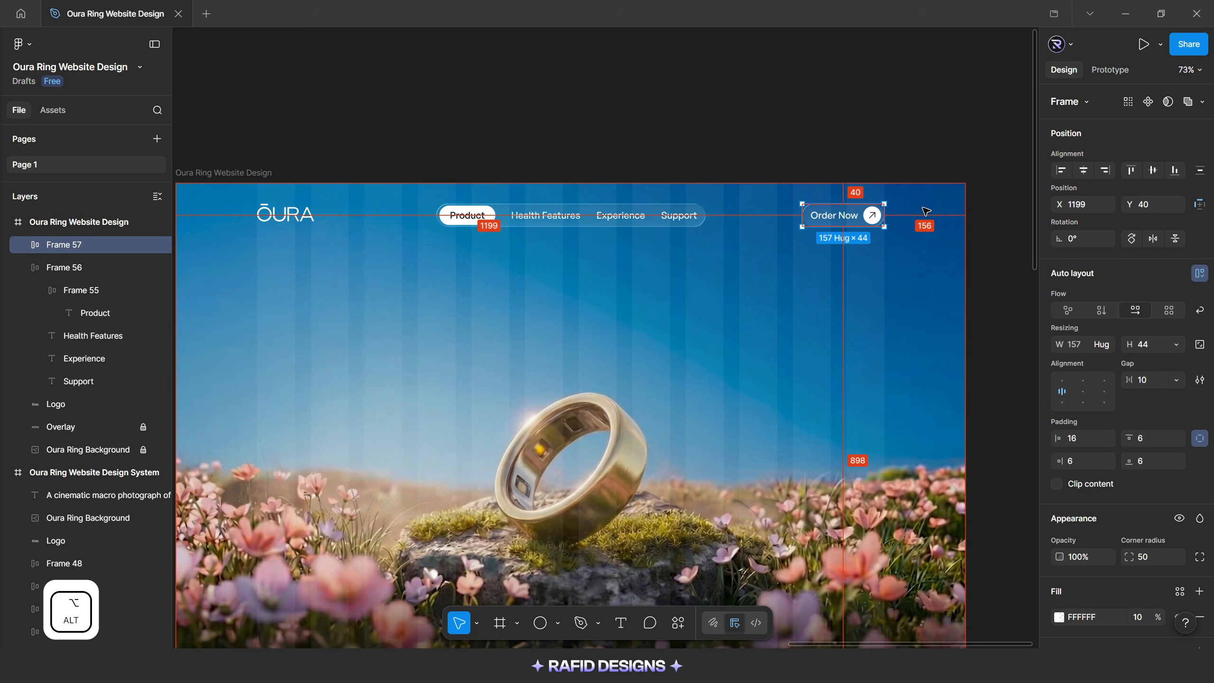
# Align the logo, navigation menu and Order Now button on their vertical centers and group them
pyautogui.scroll(-1, 925, 211)
pyautogui.click(325, 218)
pyautogui.keyDown('shift'); pyautogui.click(588, 218); pyautogui.keyUp('shift')
pyautogui.keyDown('shift'); pyautogui.click(832, 219); pyautogui.keyUp('shift')
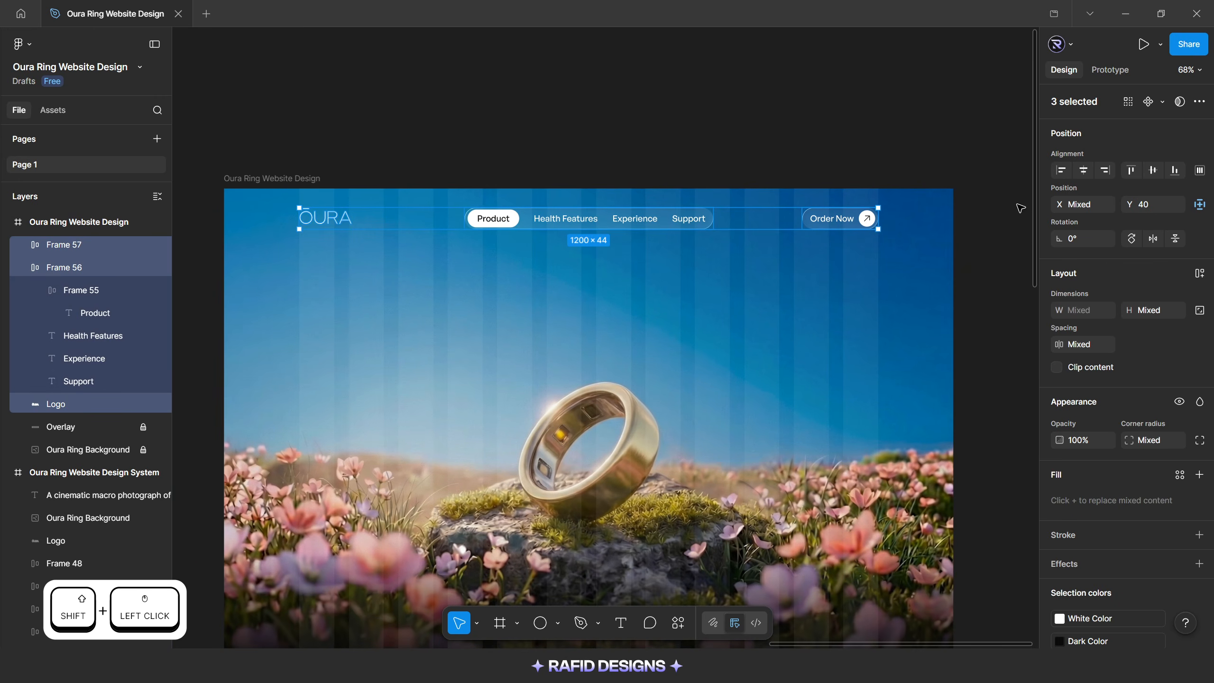
pyautogui.click(1152, 170)
pyautogui.hotkey('ctrl', 'g')
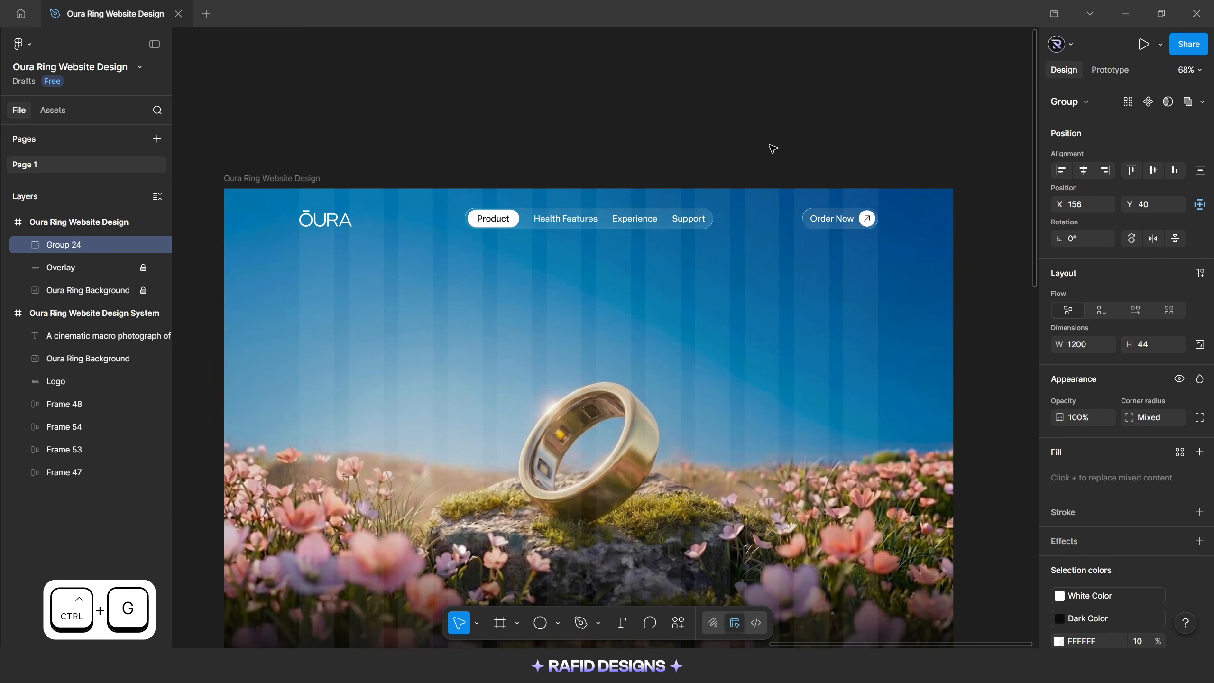
pyautogui.click(773, 149)
# Reduce the height of the white Product pill in the navigation menu to 34
pyautogui.scroll(-1, 682, 307)
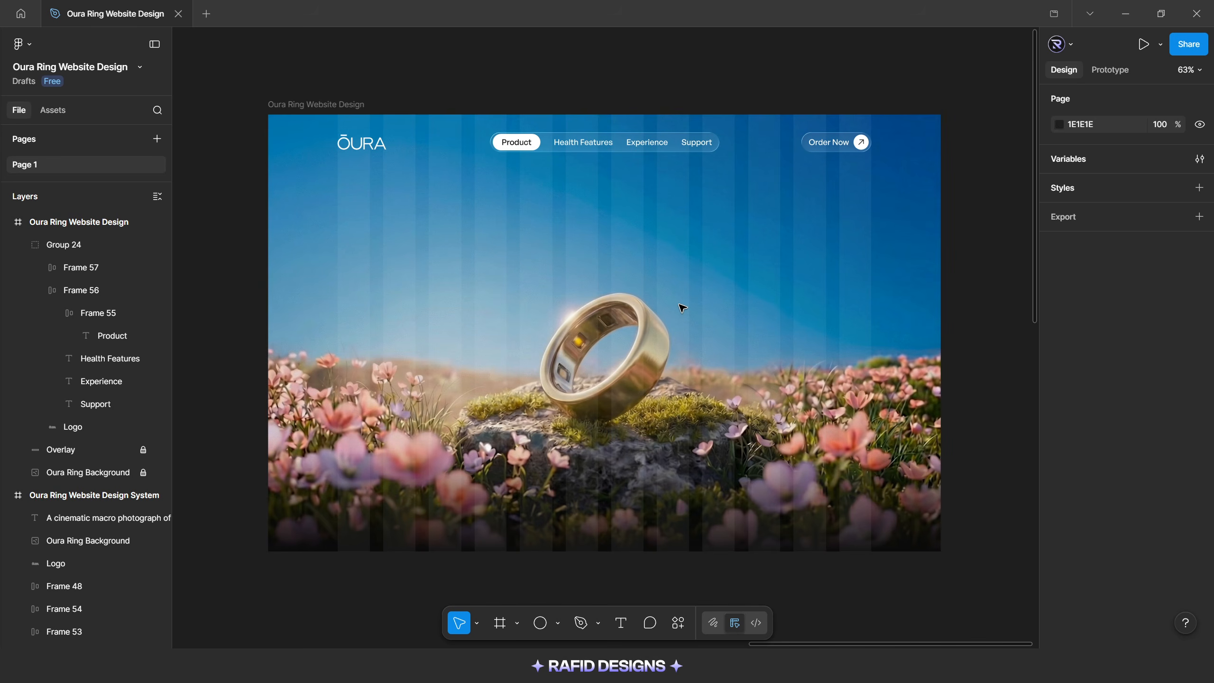
pyautogui.scroll(10, 512, 141)
pyautogui.click(711, 120)
pyautogui.doubleClick(712, 120)
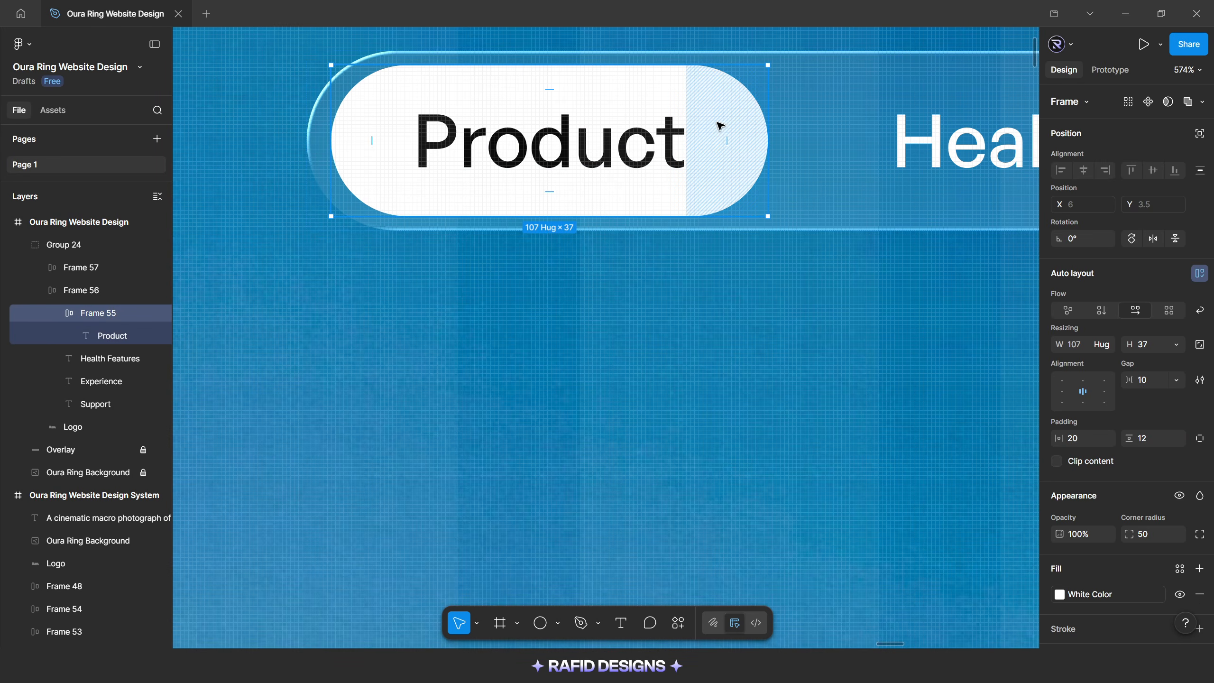
pyautogui.click(1151, 348)
pyautogui.write('34')
pyautogui.press('Return')
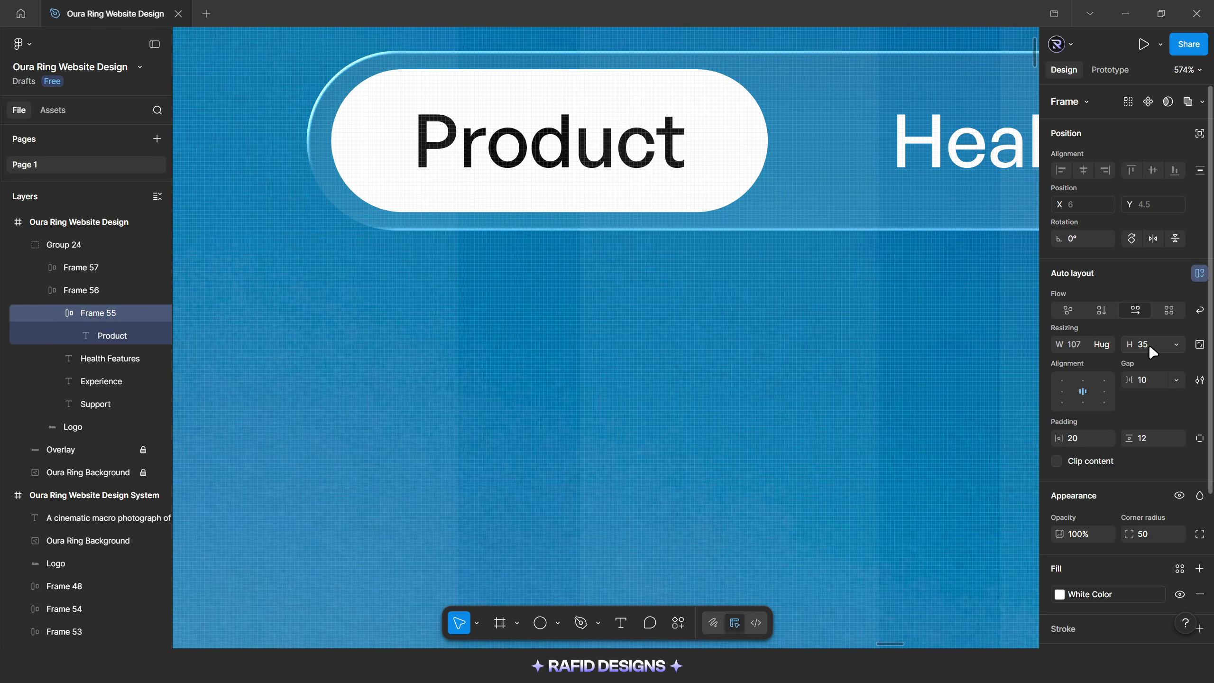
pyautogui.click(1151, 348)
pyautogui.press('Down')
pyautogui.scroll(-10, 540, 274)
# Rename the navigation group to Header, collapse it in the layer list and lock it
pyautogui.click(541, 263)
pyautogui.doubleClick(70, 246)
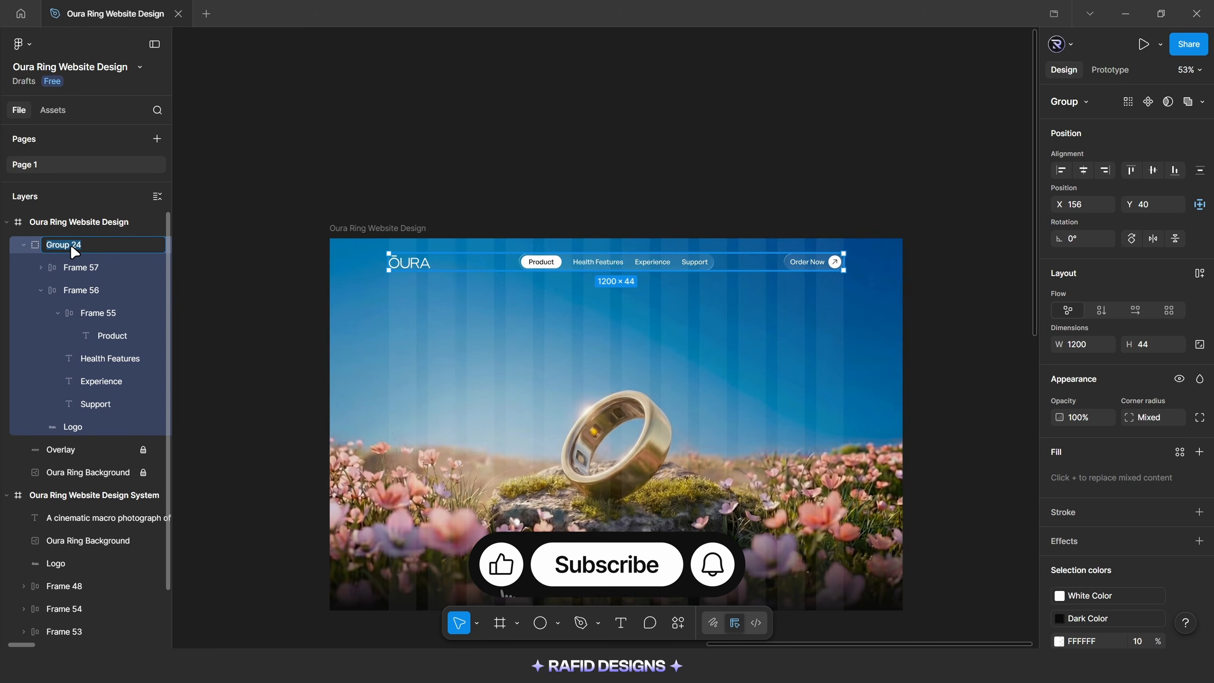
pyautogui.write('Header')
pyautogui.press('Return')
pyautogui.click(23, 244)
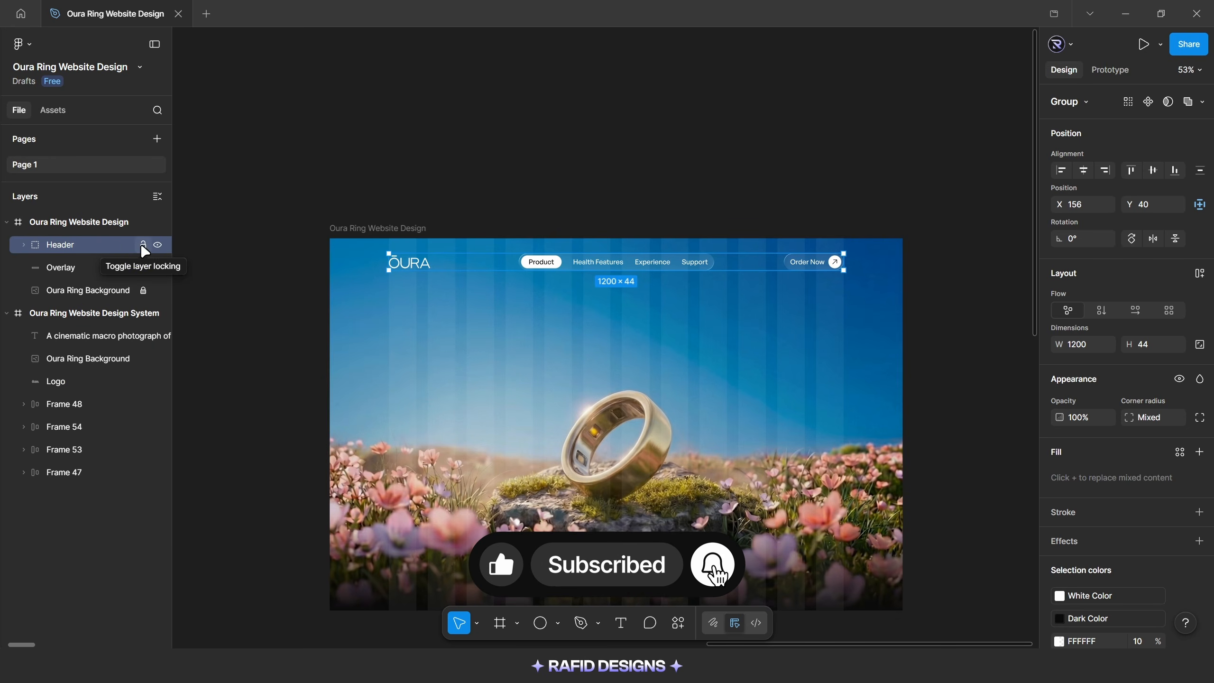
pyautogui.click(142, 245)
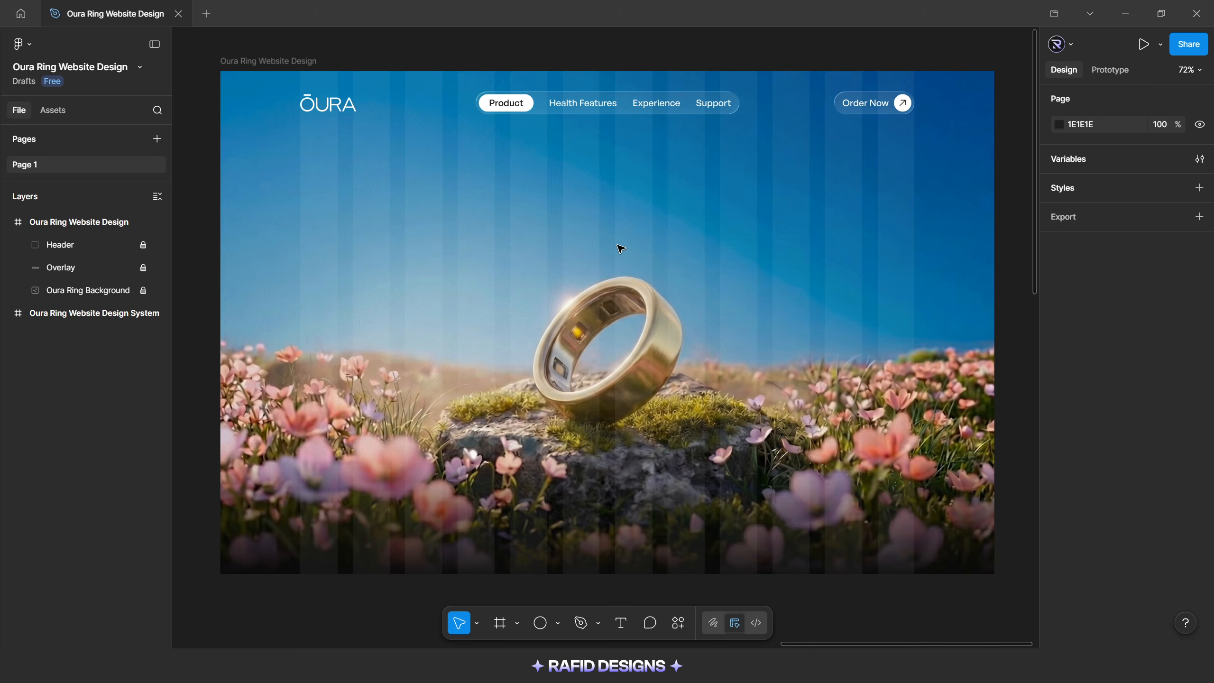
# Add the text "Oura Ring 4" above the ring at font size 20 with uppercase letter case
pyautogui.press('t')
pyautogui.click(583, 234)
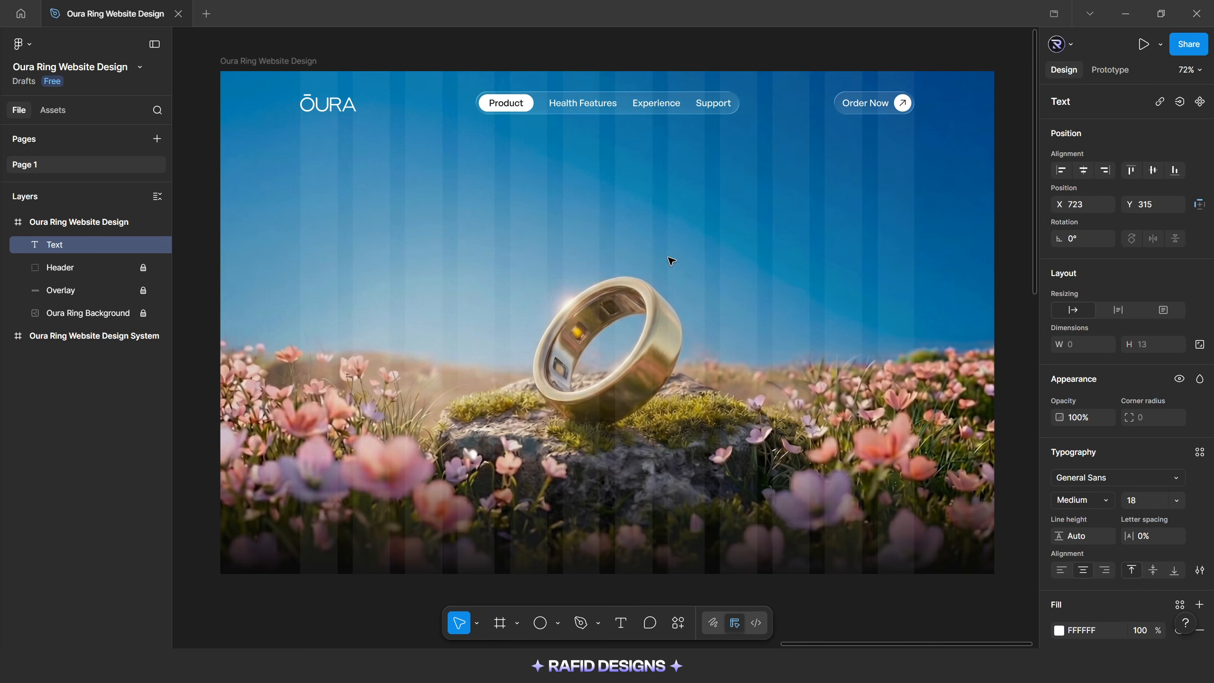
pyautogui.write('Oura Ring 4')
pyautogui.press('Escape')
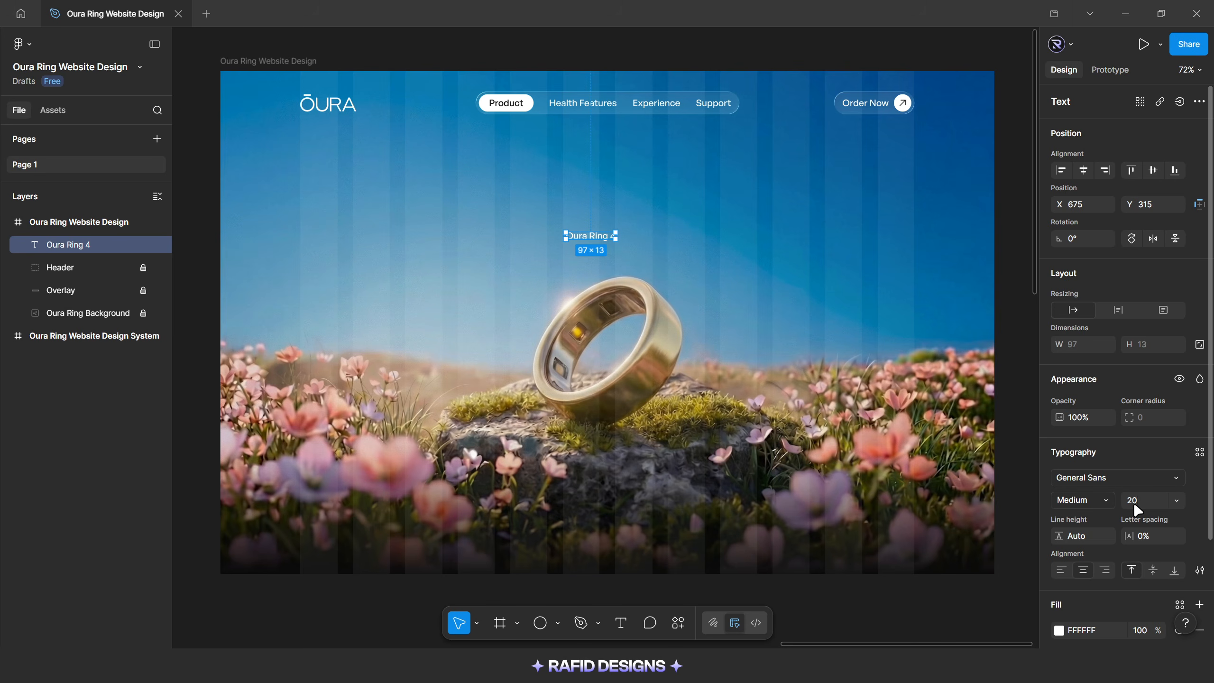
pyautogui.press('Return')
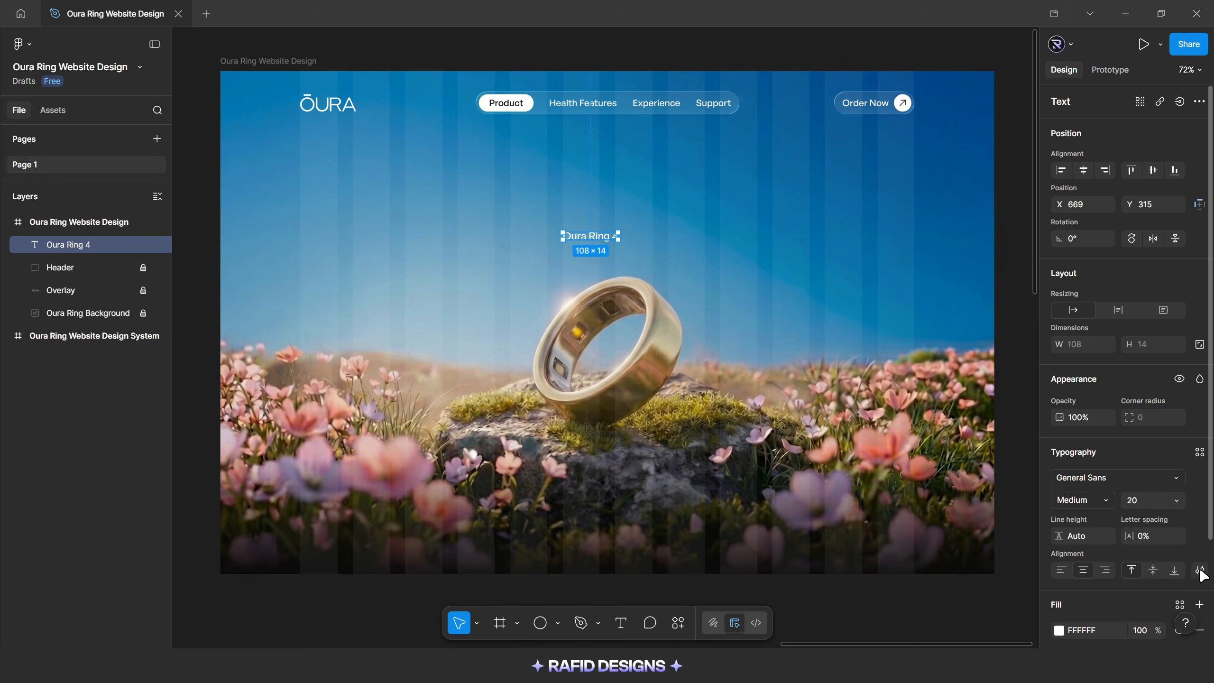
pyautogui.click(1200, 569)
pyautogui.click(967, 464)
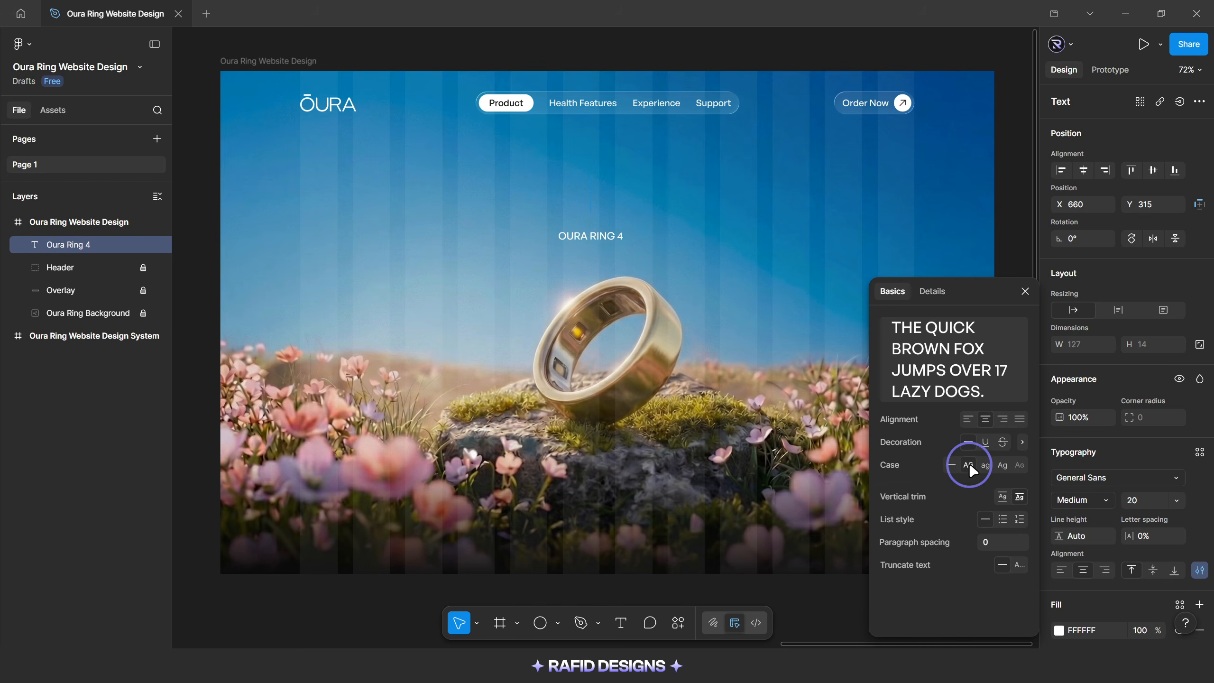
pyautogui.click(1025, 291)
# Wrap the Oura Ring 4 text in an auto layout frame with 16 horizontal and 12 vertical padding
pyautogui.hotkey('shift', 'a')
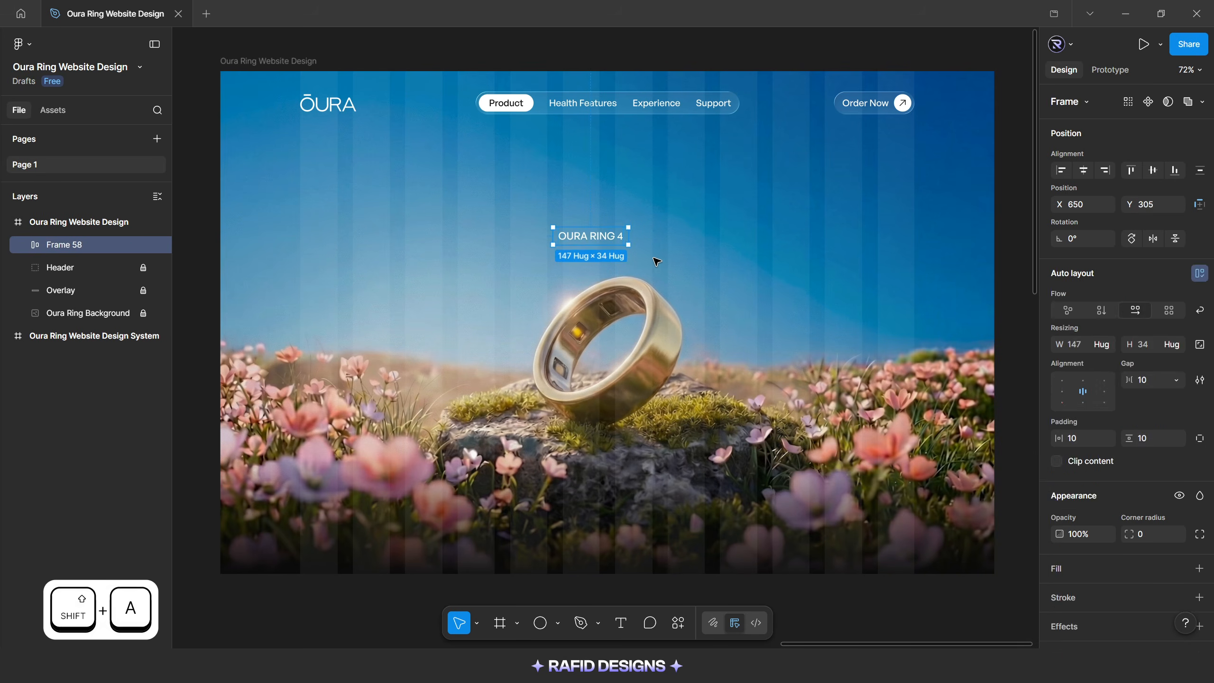
pyautogui.scroll(-2, 1098, 335)
pyautogui.click(1080, 371)
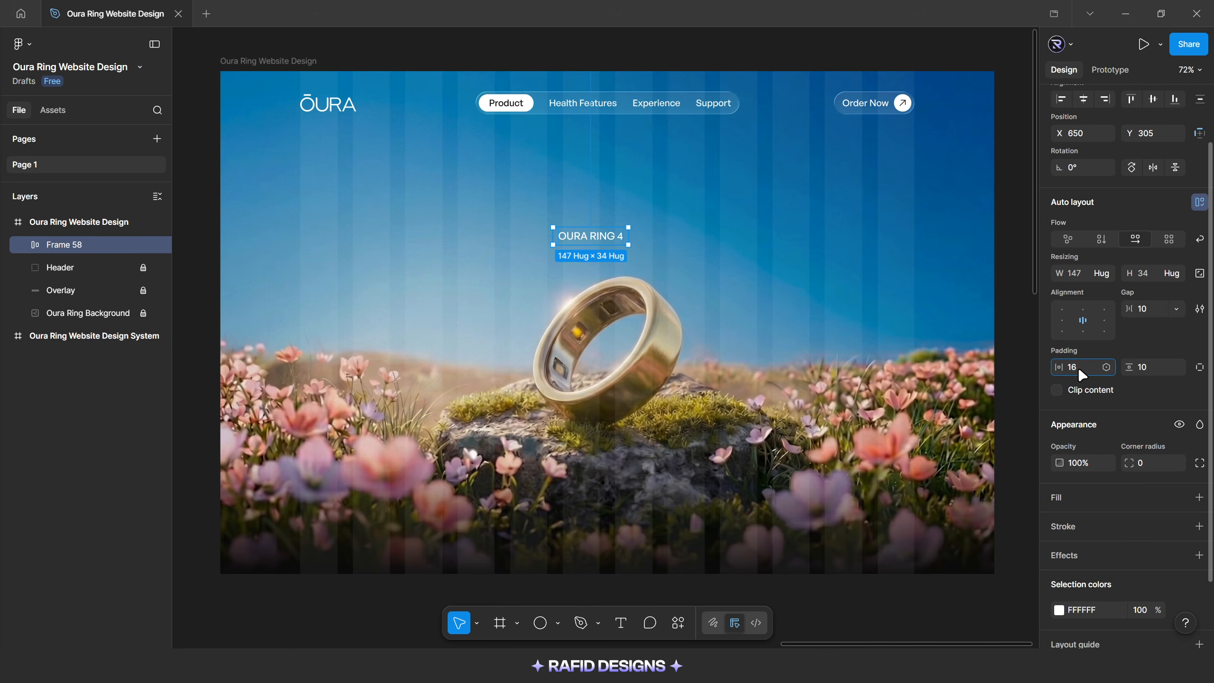
pyautogui.press('Return')
pyautogui.click(1145, 371)
pyautogui.write('12')
pyautogui.press('Return')
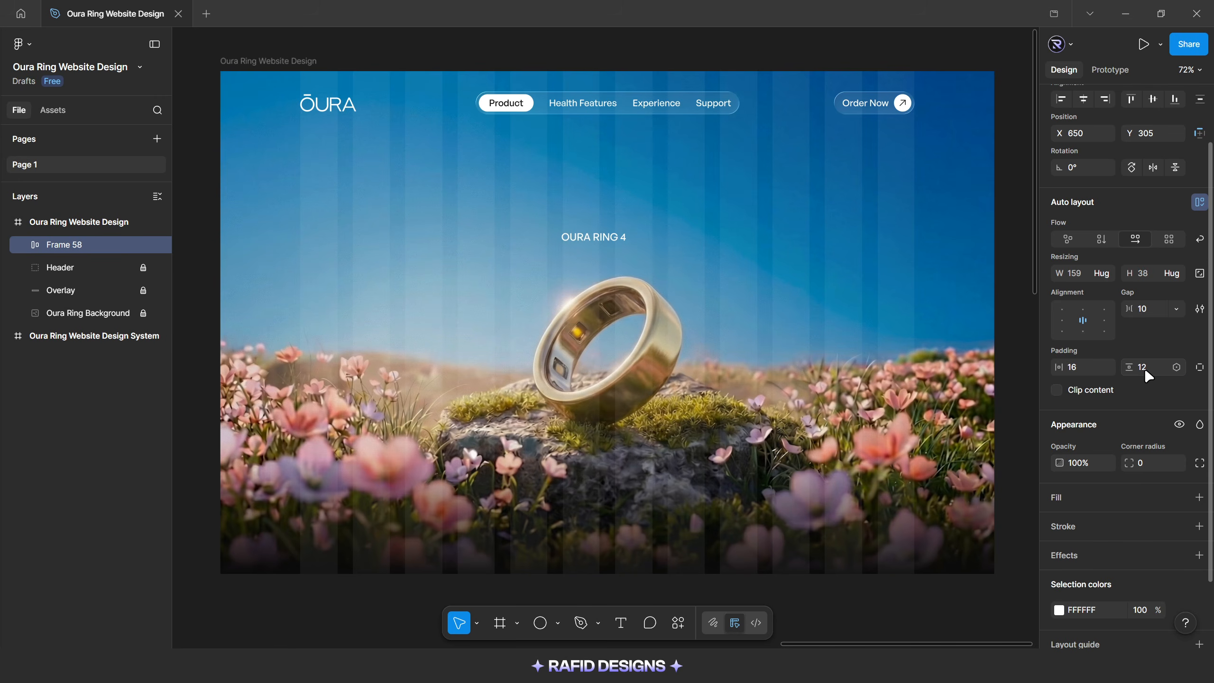
# Give the Oura Ring 4 frame a corner radius of 50 and an FFFFFF fill at 10% opacity
pyautogui.click(1143, 463)
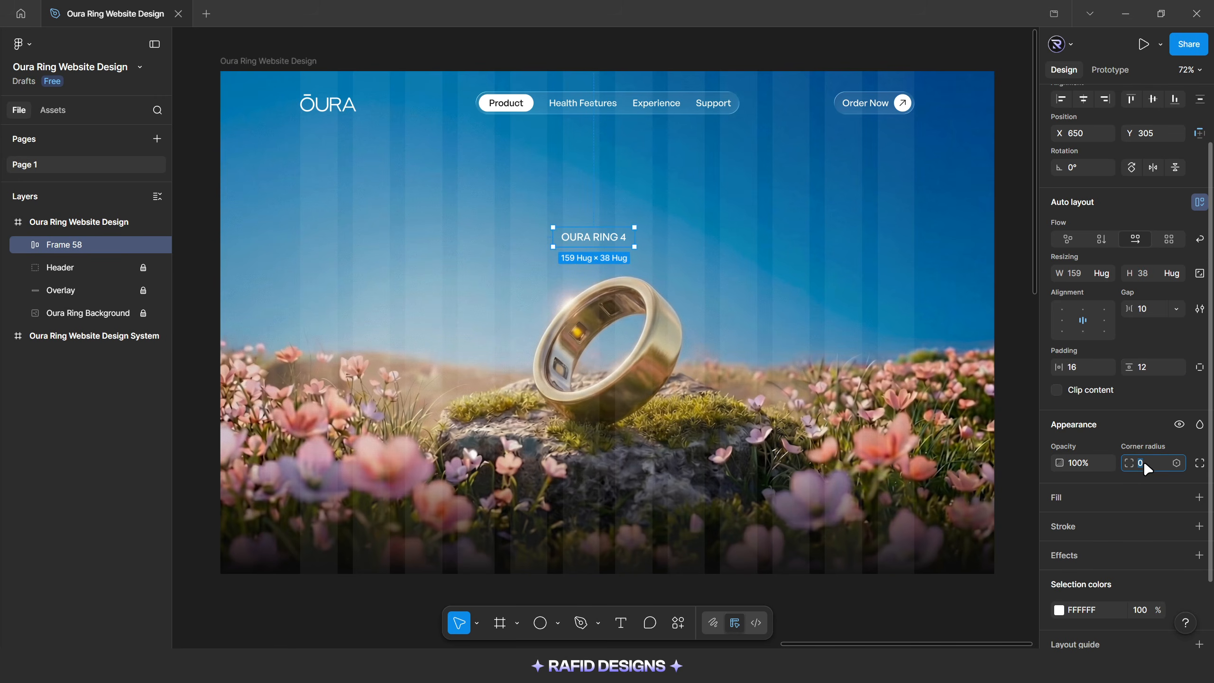
pyautogui.press('Return')
pyautogui.click(1076, 498)
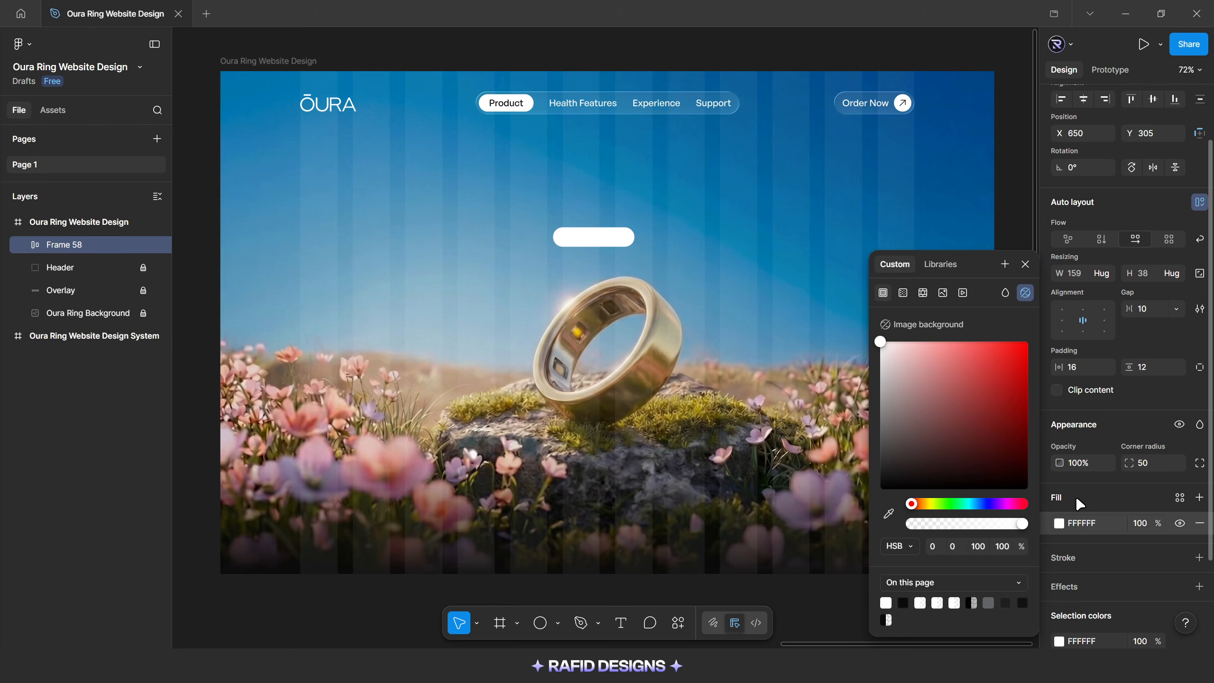
pyautogui.click(1141, 524)
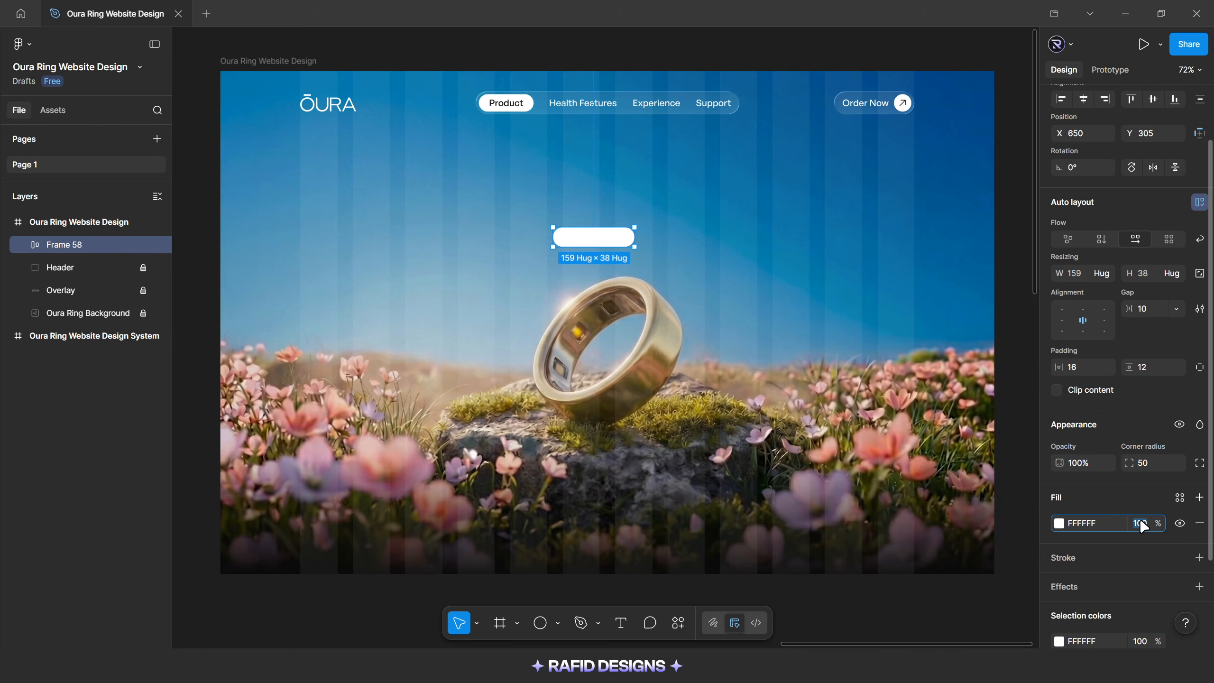
pyautogui.press('Return')
pyautogui.scroll(-1, 1147, 523)
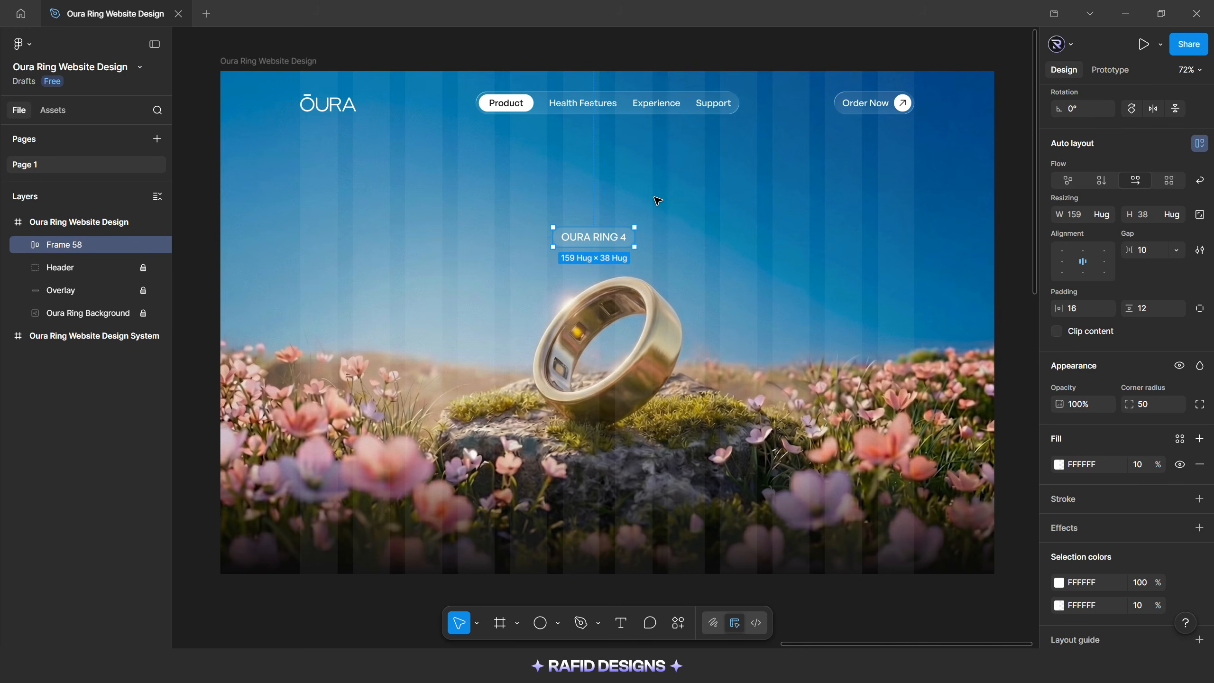
# Unlock the Header, copy the navigation bar's stroke onto the Oura Ring 4 frame, and move that frame up beneath the navigation
pyautogui.click(142, 268)
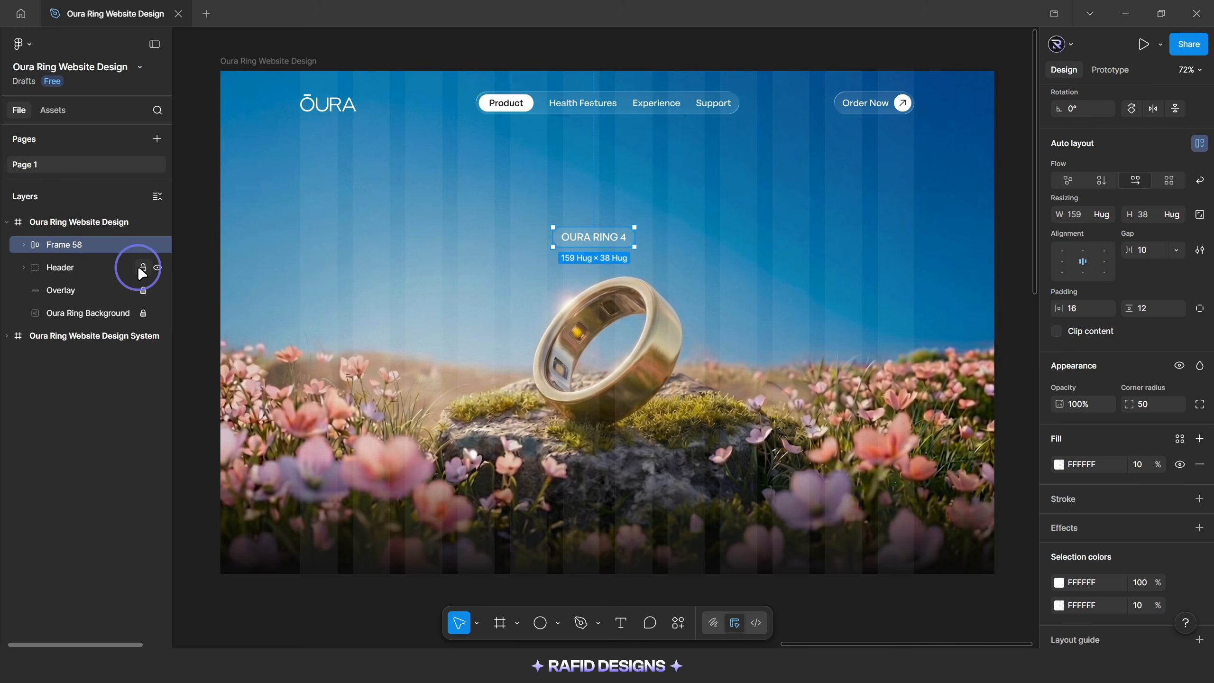
pyautogui.doubleClick(625, 110)
pyautogui.scroll(-1, 1120, 557)
pyautogui.click(1050, 564)
pyautogui.hotkey('ctrl', 'c')
pyautogui.moveTo(686, 243); pyautogui.dragTo(604, 176)
pyautogui.hotkey('ctrl', 'v')
# Nudge the Oura Ring 4 frame up to Y 180 and center it horizontally on the page
pyautogui.click(736, 230)
pyautogui.scroll(3, 601, 181)
pyautogui.scroll(-2, 604, 176)
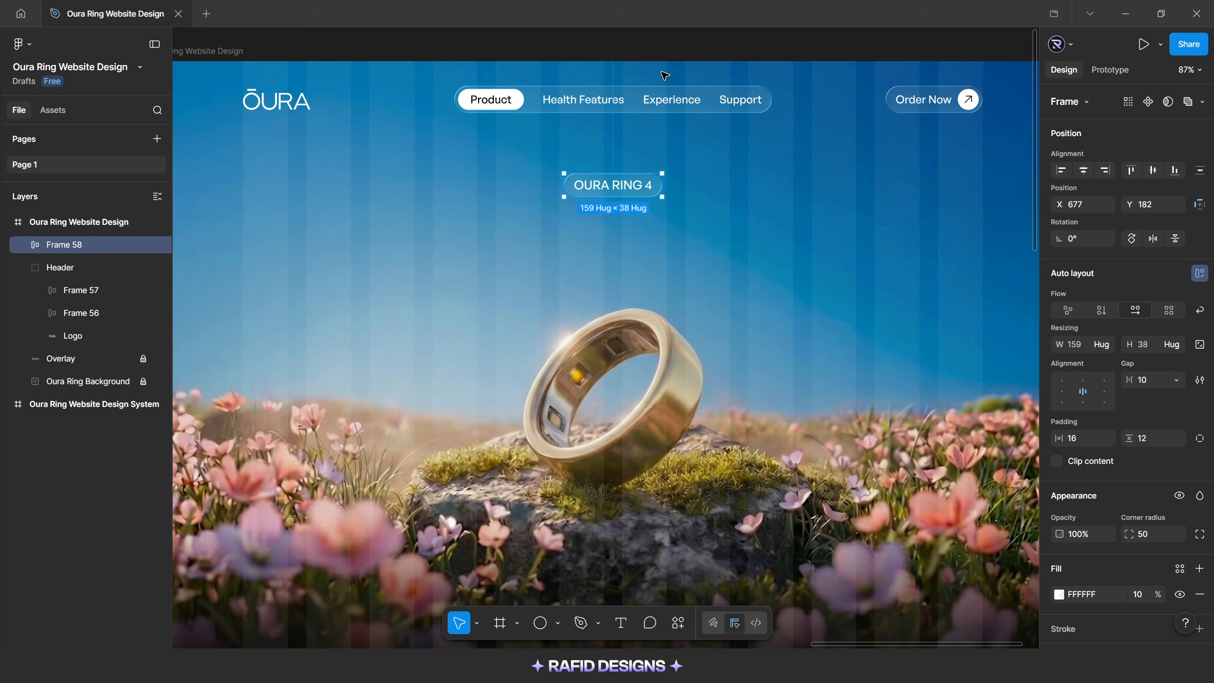
pyautogui.press('alt')
pyautogui.press('Up')
pyautogui.press('Up')
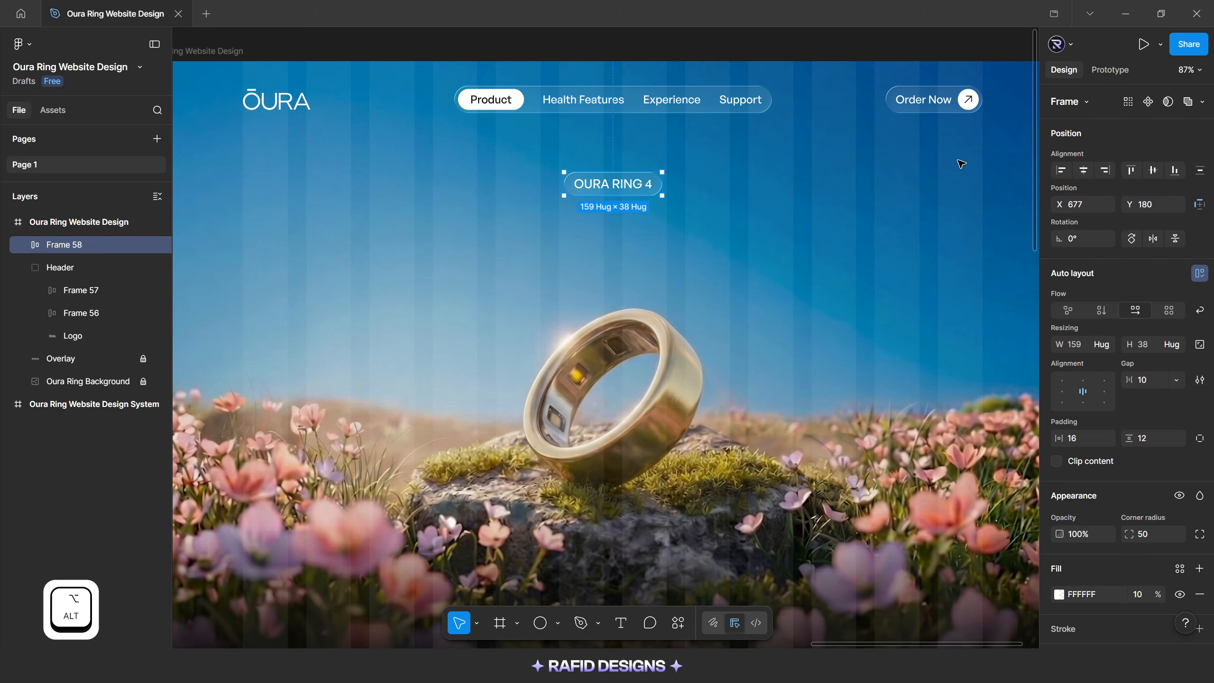
pyautogui.click(1079, 170)
pyautogui.click(626, 230)
pyautogui.scroll(-2, 626, 230)
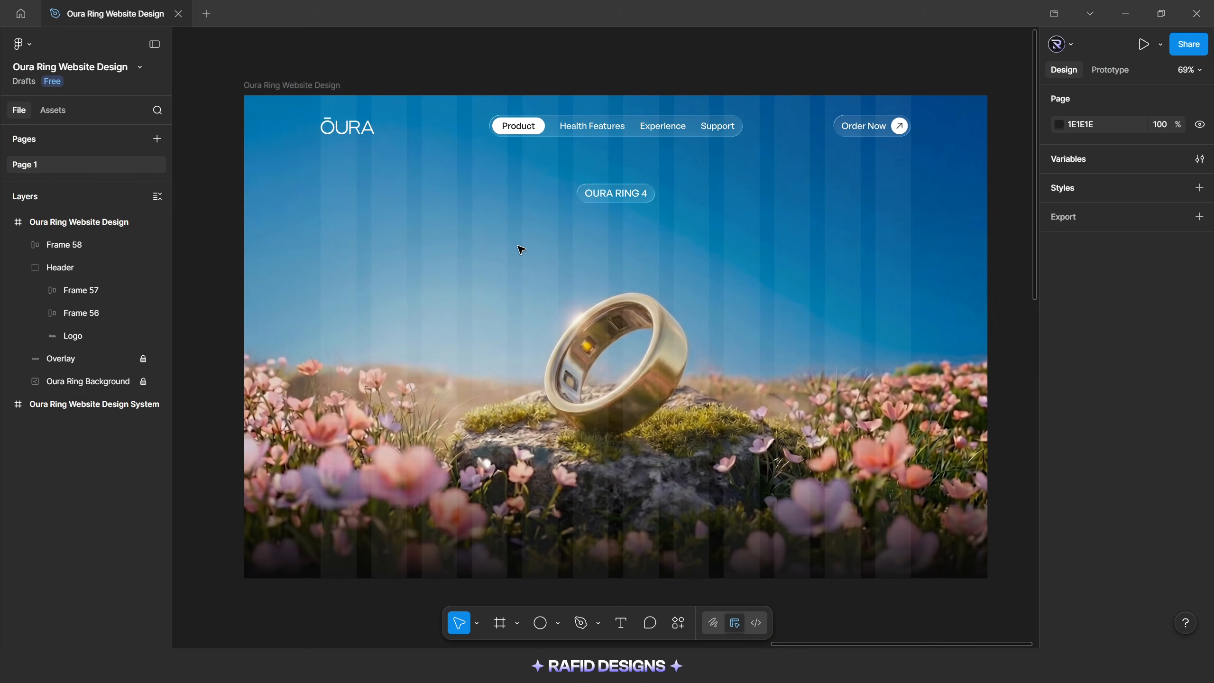
# Add the two-line text "Our most personal / smart ring ever" and center it between the Oura Ring 4 badge and the ring
pyautogui.press('t')
pyautogui.click(521, 249)
pyautogui.write('Our most personal')
pyautogui.press('Return')
pyautogui.write('smart ring ')
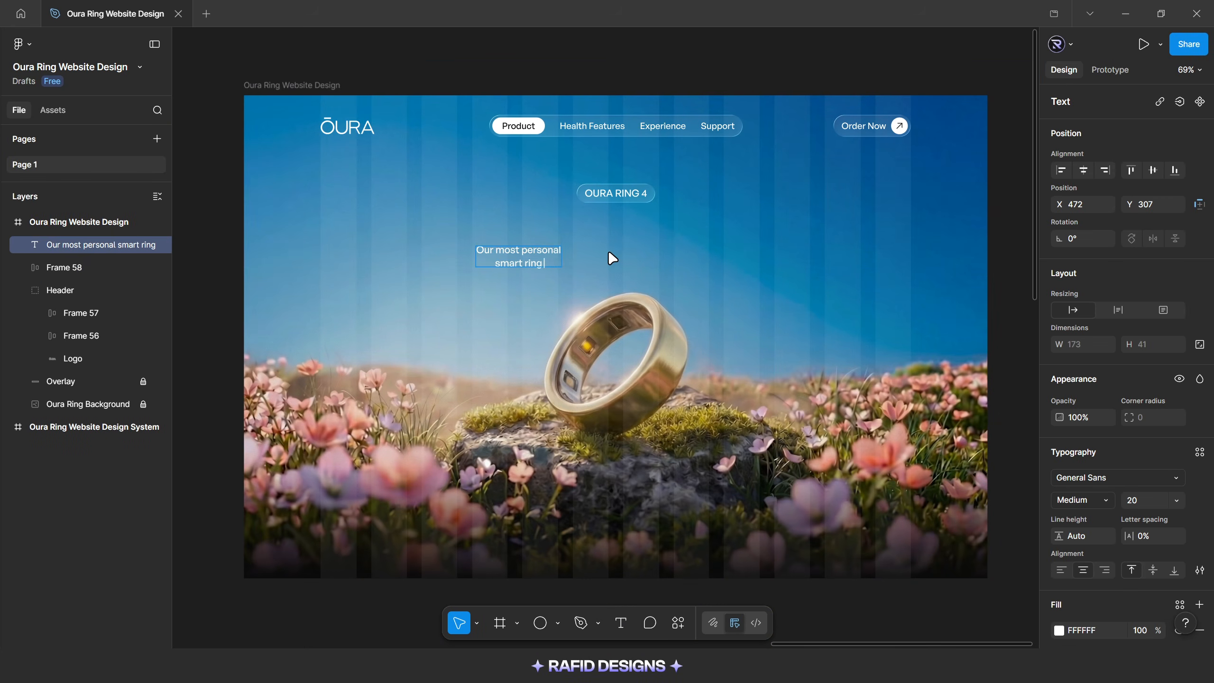
pyautogui.write('ever')
pyautogui.click(608, 252)
pyautogui.moveTo(521, 257); pyautogui.dragTo(613, 253)
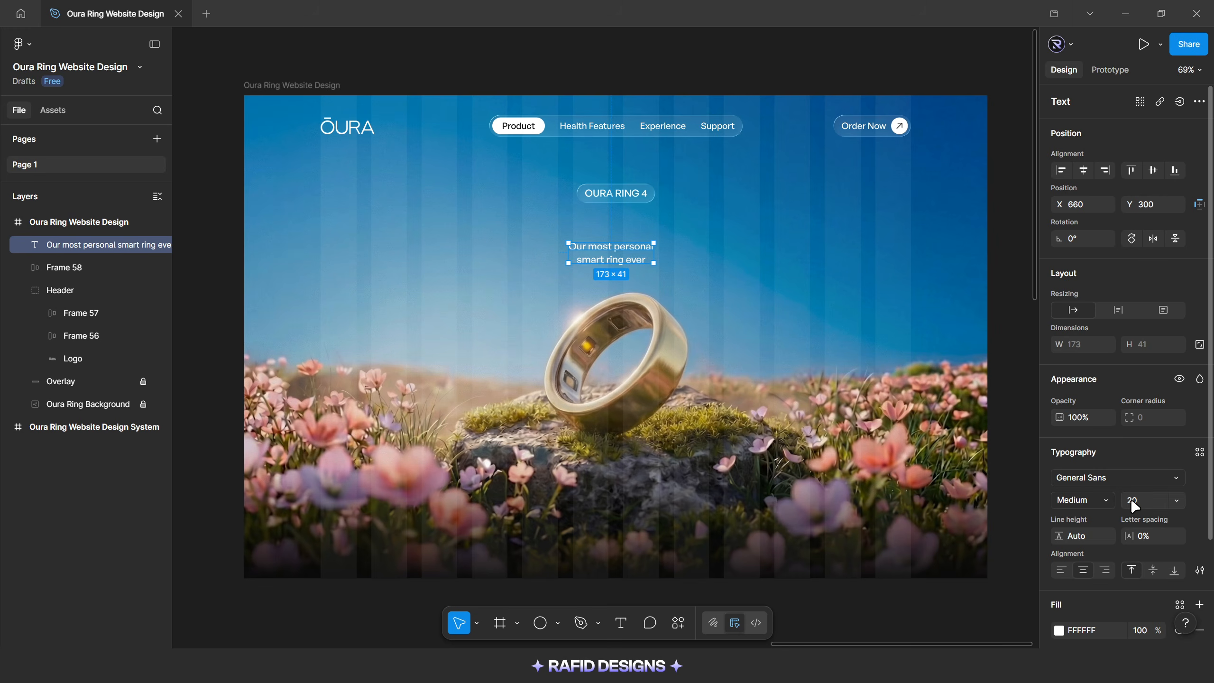
# Set the headline to font size 80 and line height 72, and place it just below the badge at X 411, Y 244
pyautogui.write('80')
pyautogui.press('Return')
pyautogui.click(1079, 537)
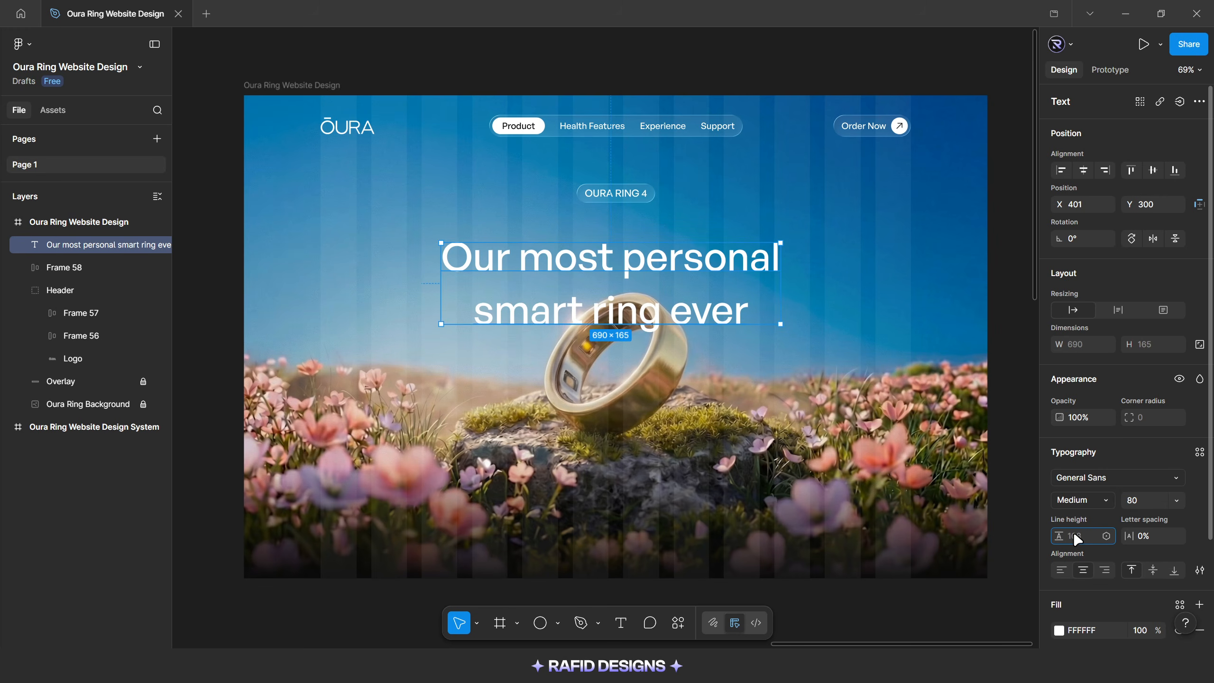
pyautogui.press('Return')
pyautogui.moveTo(646, 262); pyautogui.dragTo(650, 233)
pyautogui.scroll(-3, 1201, 504)
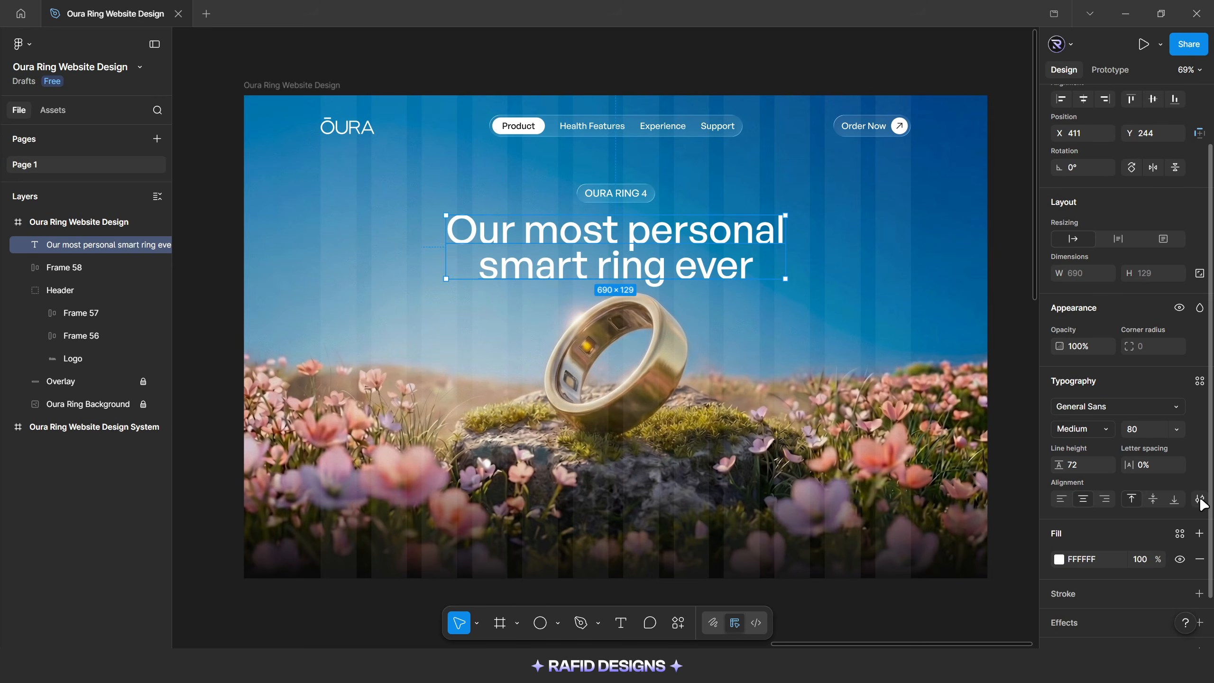
pyautogui.click(1200, 499)
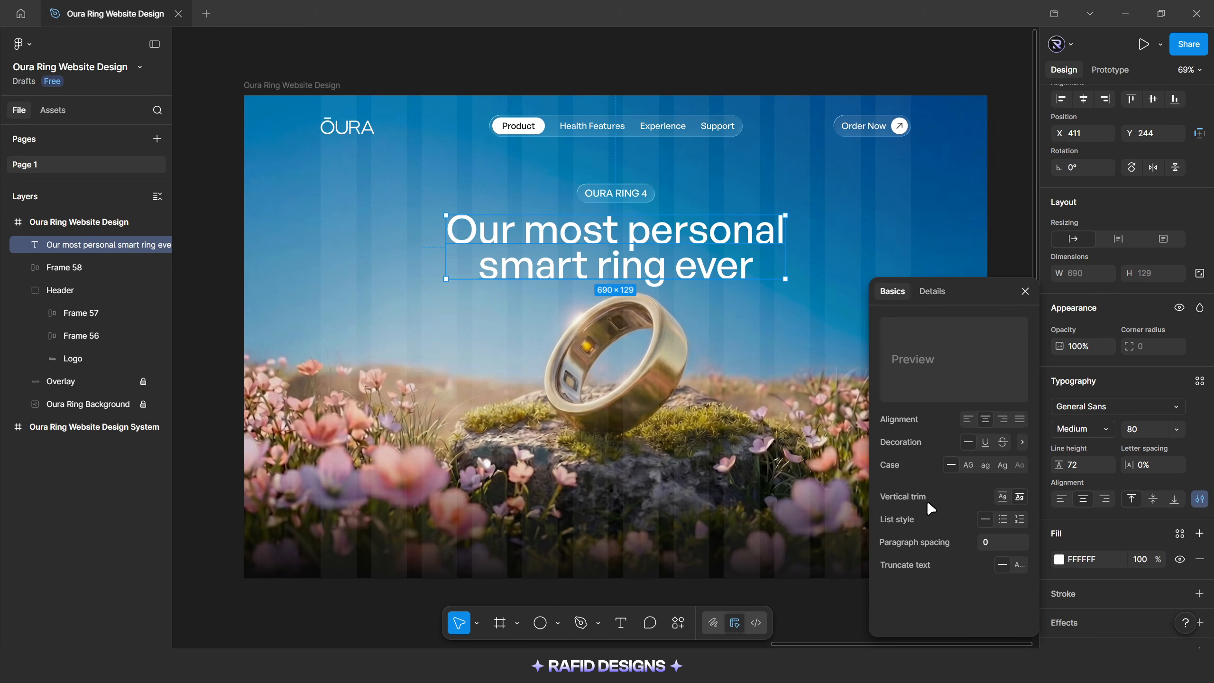
pyautogui.click(1025, 291)
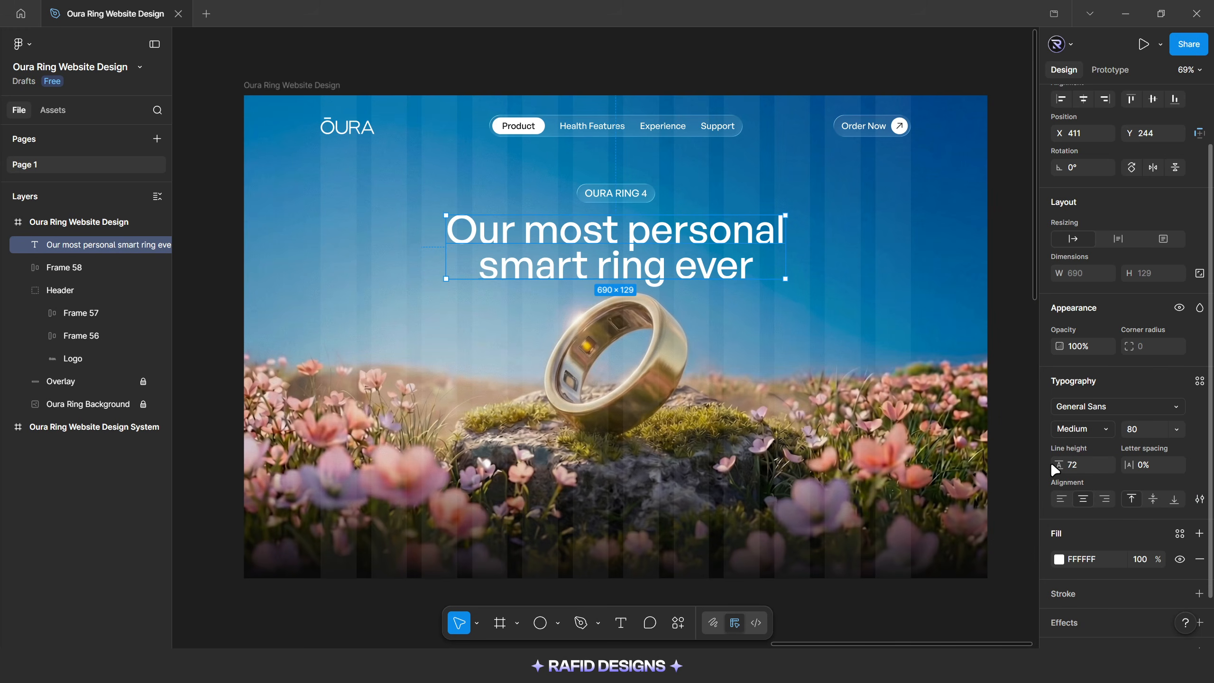
# Change the headline word "personal" to the Instrument Serif font in Italic style
pyautogui.doubleClick(629, 235)
pyautogui.moveTo(628, 236); pyautogui.dragTo(786, 225)
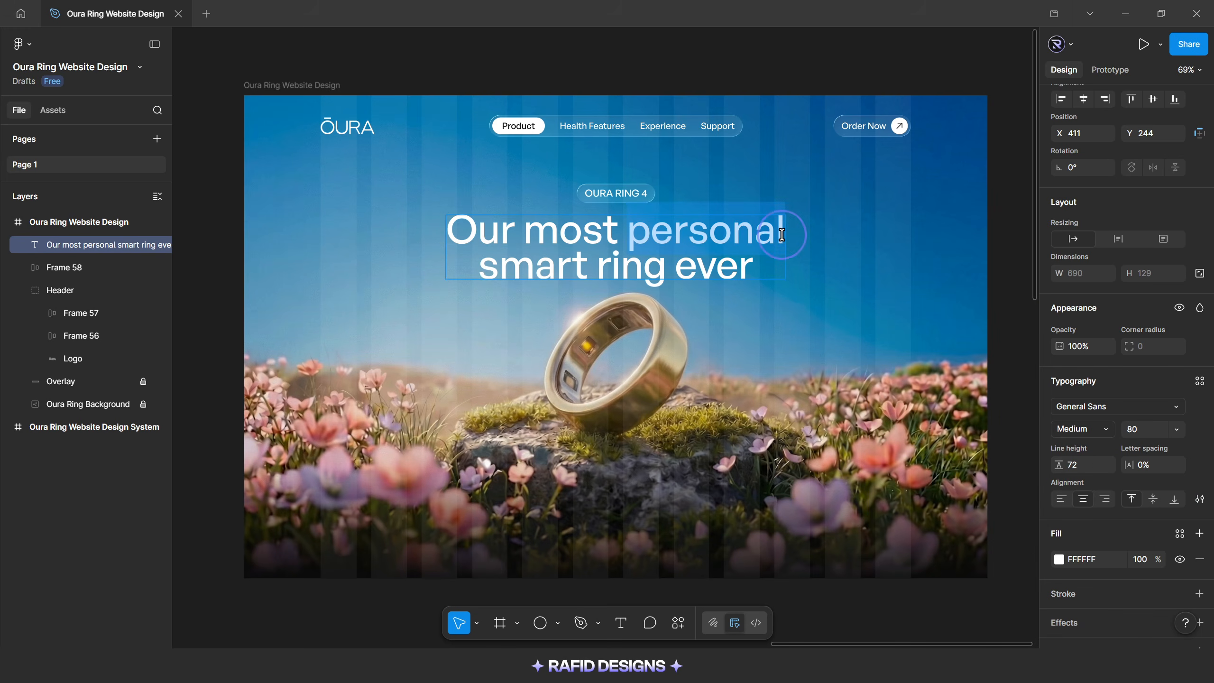
pyautogui.click(1089, 407)
pyautogui.write('ins')
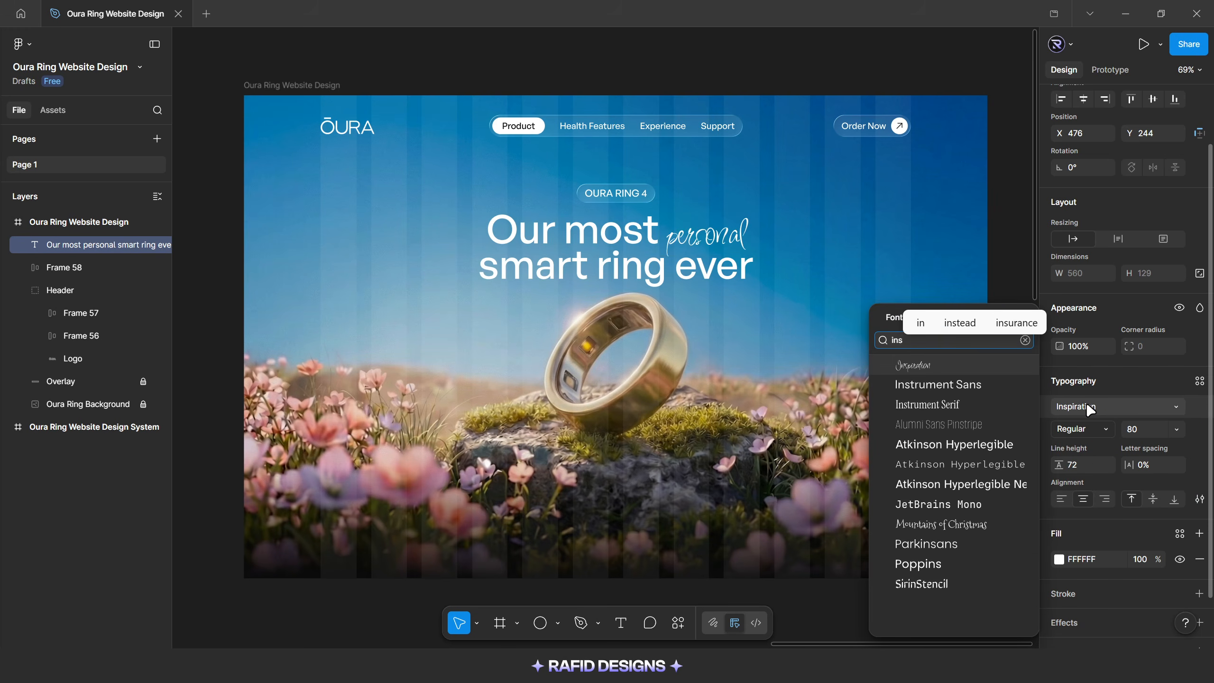
pyautogui.click(932, 401)
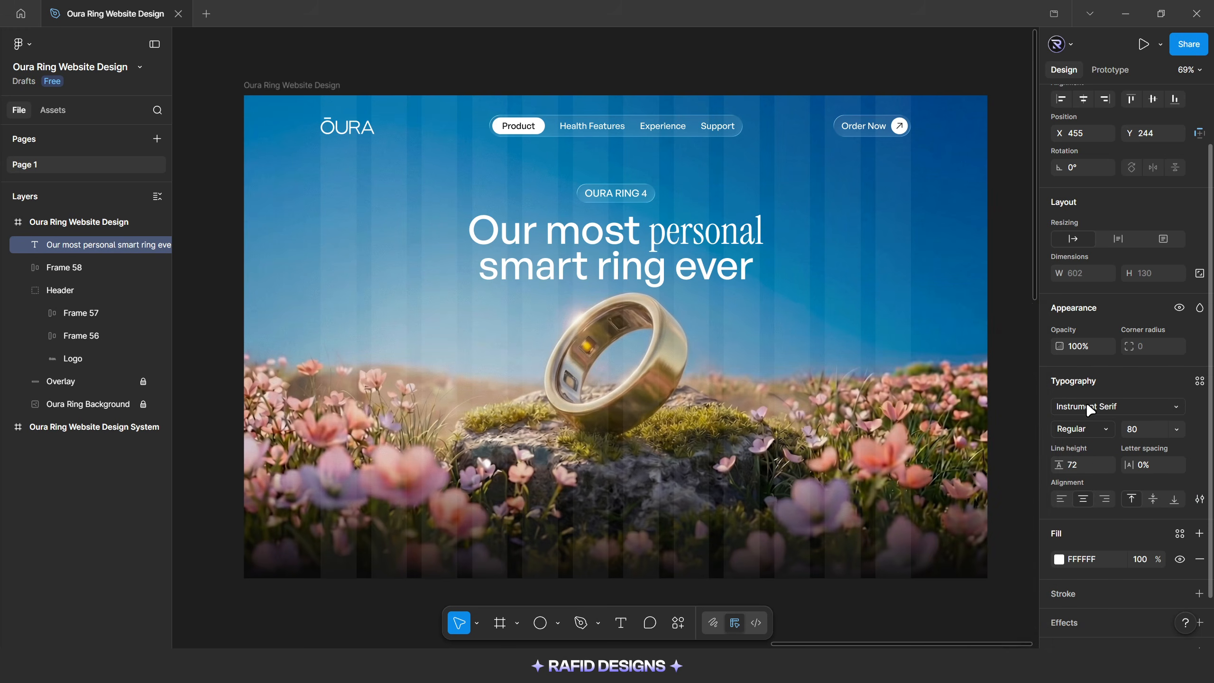
pyautogui.click(1079, 430)
pyautogui.click(1073, 458)
pyautogui.press('Escape')
# Wrap the badge and headline in a vertical auto layout with a gap of 24 and center it horizontally on the page
pyautogui.press('shift')
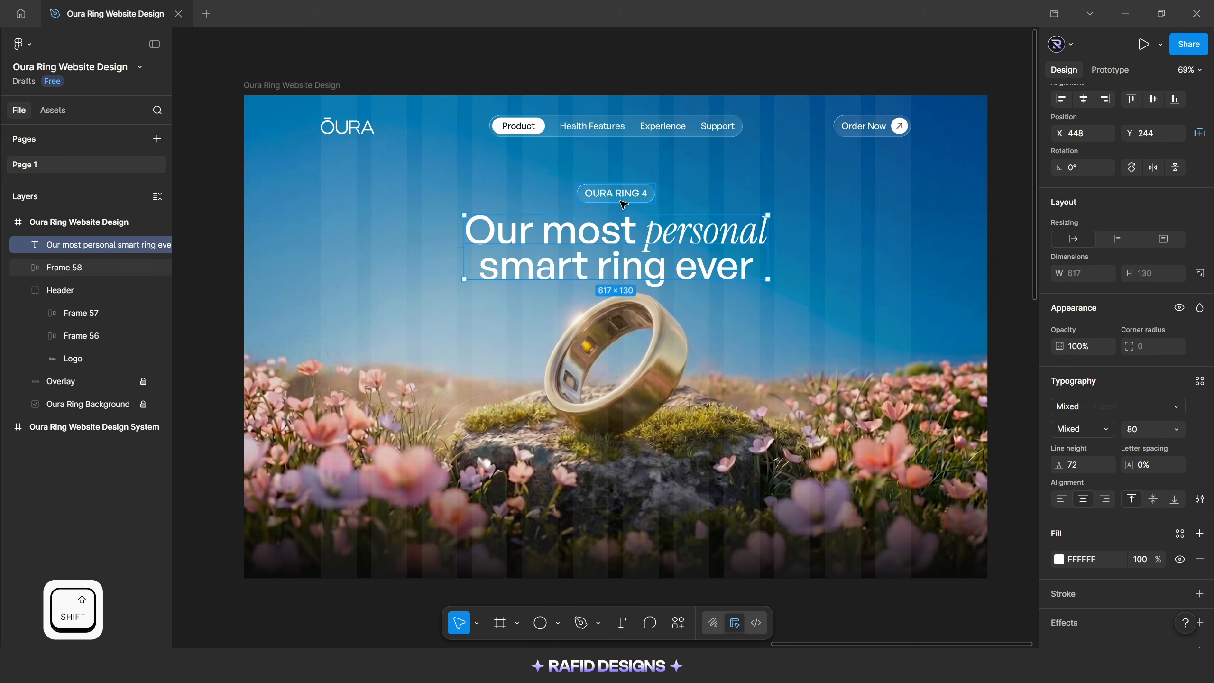
pyautogui.keyDown('shift'); pyautogui.click(619, 194); pyautogui.keyUp('shift')
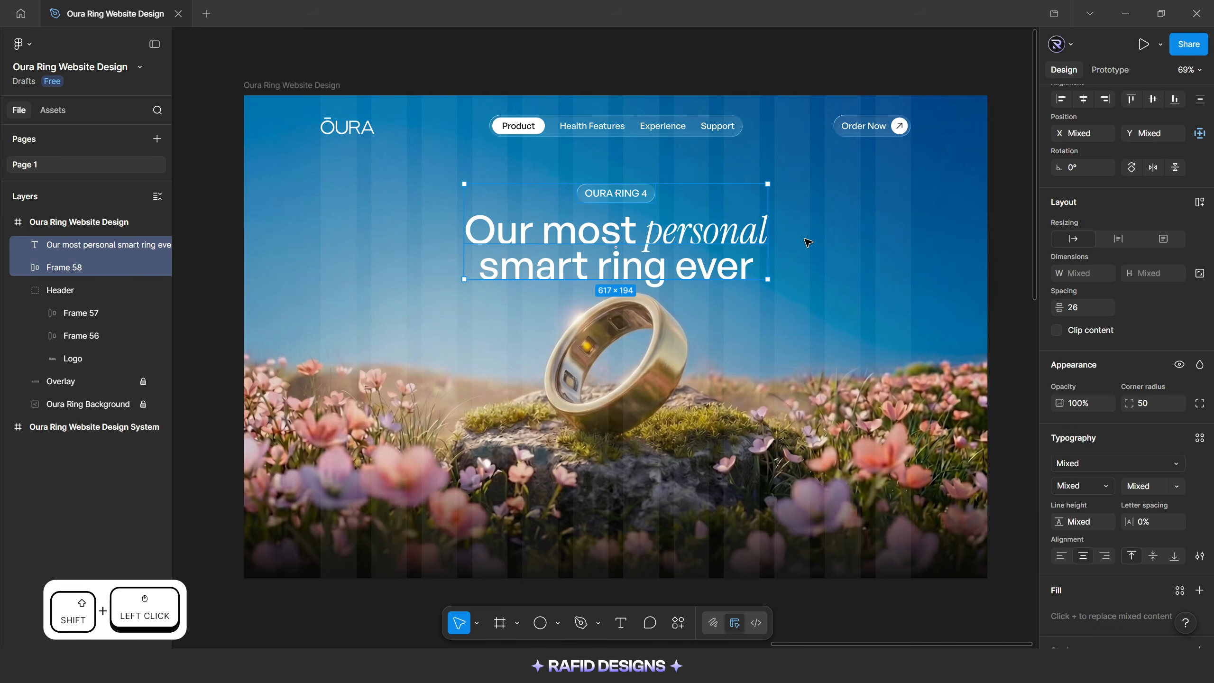
pyautogui.hotkey('shift', 'a')
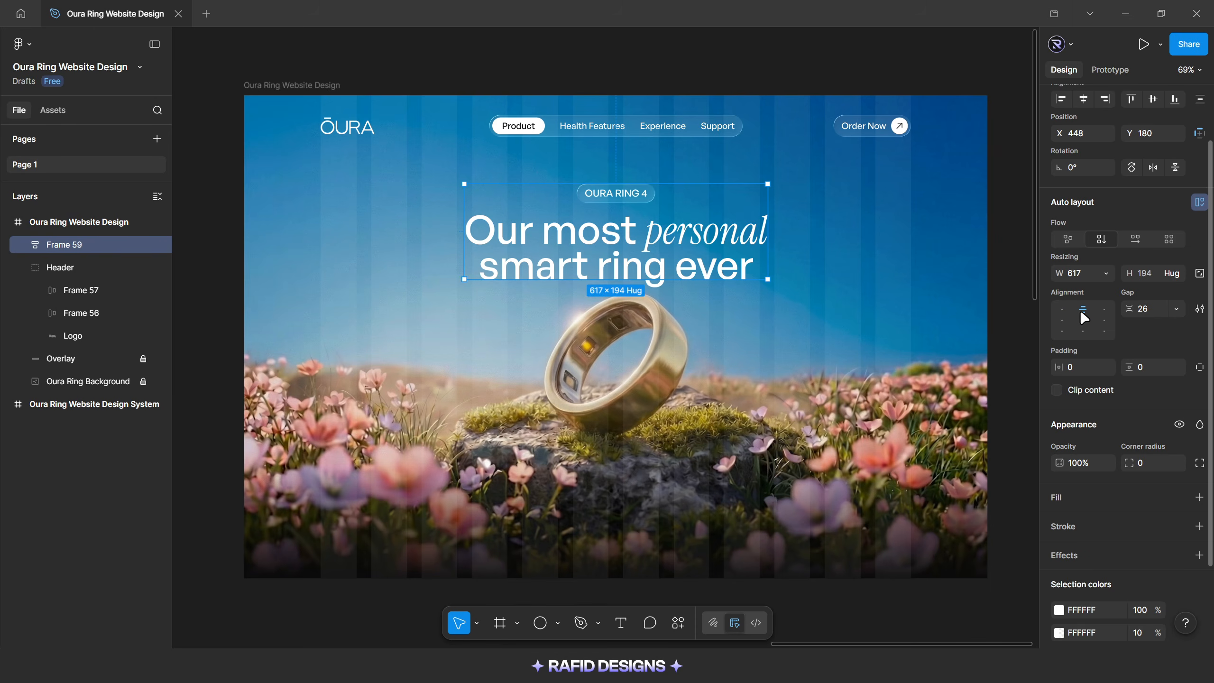
pyautogui.click(1145, 314)
pyautogui.write('24')
pyautogui.press('Return')
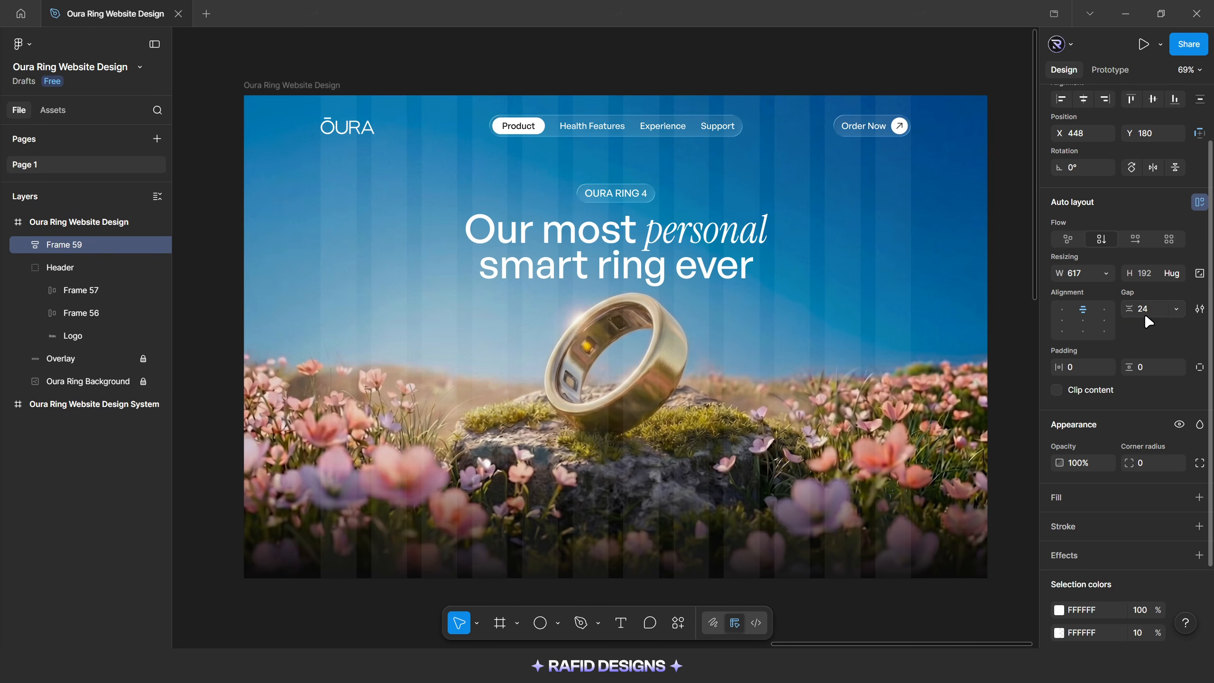
pyautogui.scroll(3, 1084, 101)
pyautogui.click(1084, 170)
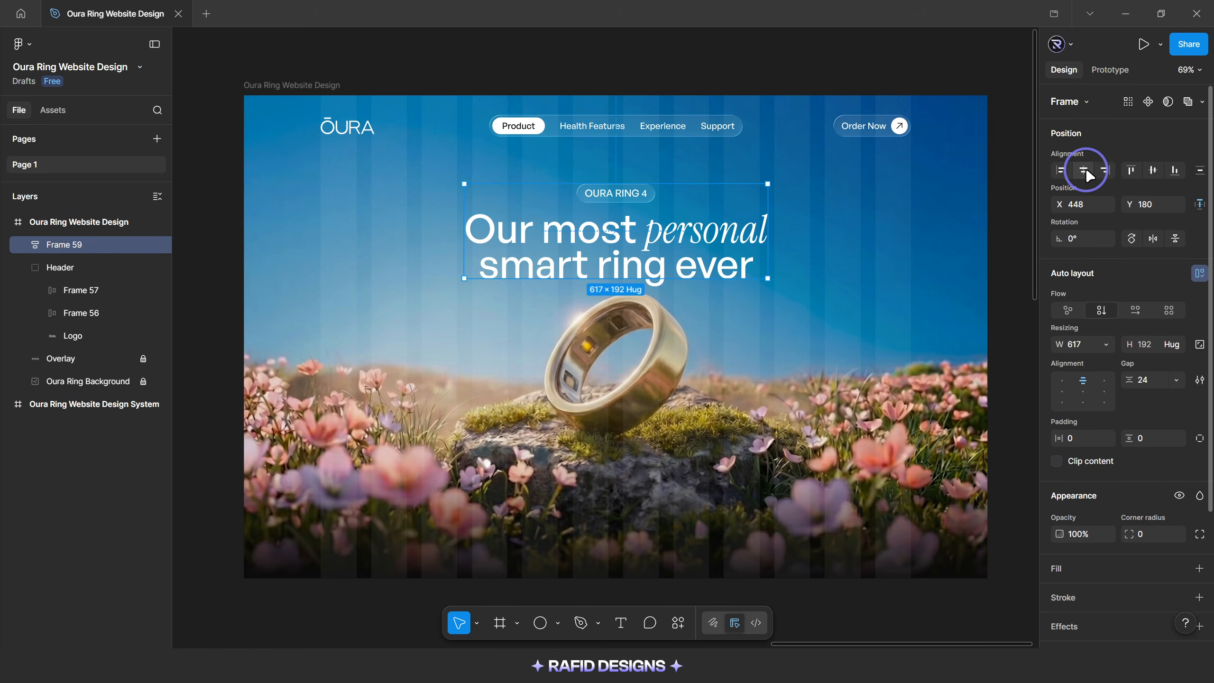
pyautogui.click(787, 317)
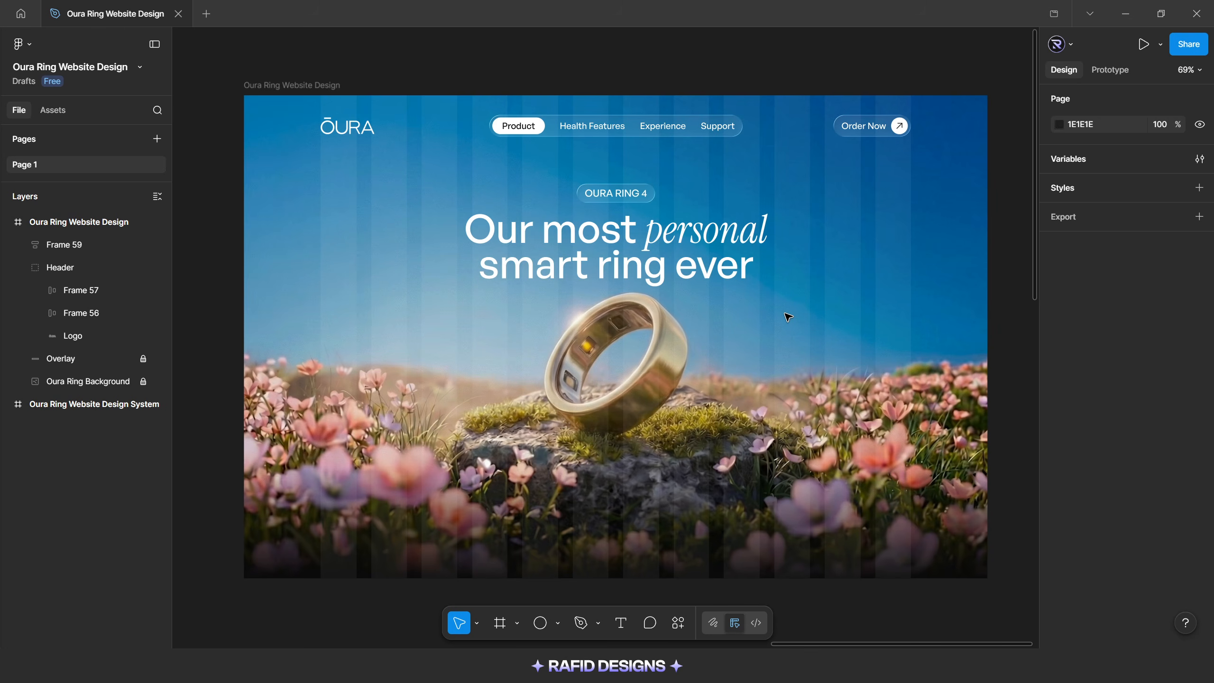
# Set the headline's line height to 78
pyautogui.keyDown('ctrl'); pyautogui.click(722, 282); pyautogui.keyUp('ctrl')
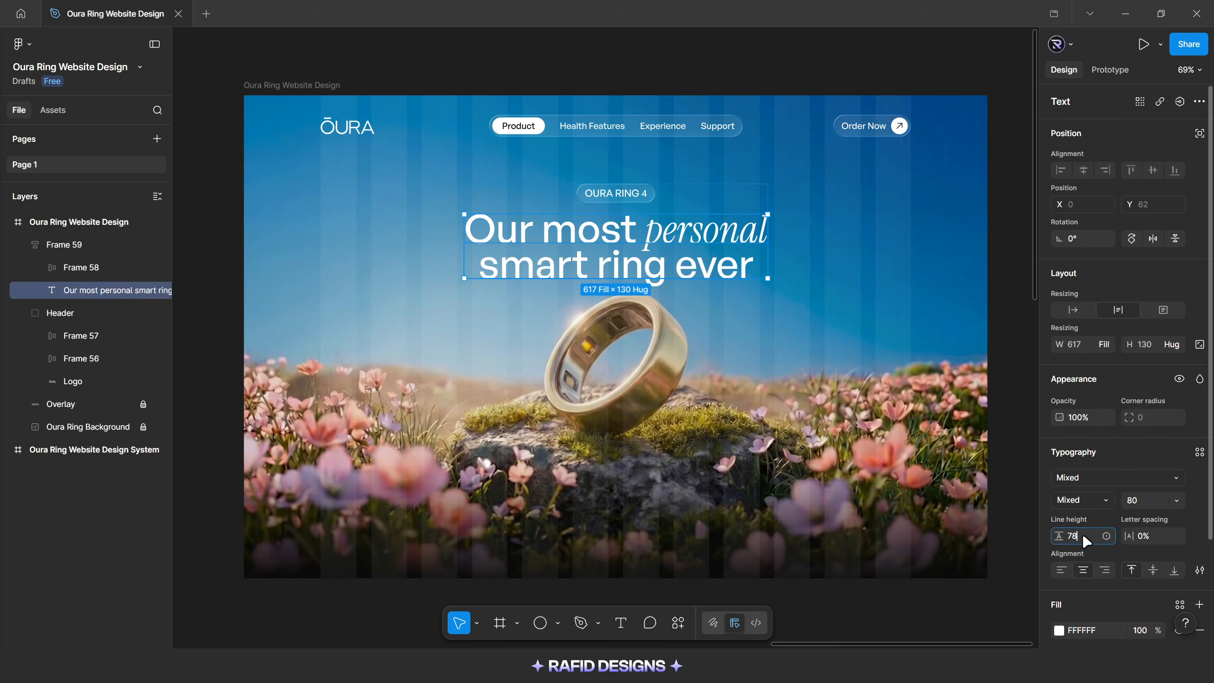
pyautogui.press('Return')
pyautogui.click(848, 206)
# Nudge the auto layout frame holding the badge and headline up to Y 174
pyautogui.click(713, 225)
pyautogui.press('alt')
pyautogui.press('Up')
pyautogui.press('Up')
pyautogui.press('Up')
pyautogui.press('Up')
pyautogui.press('Up')
pyautogui.press('Up')
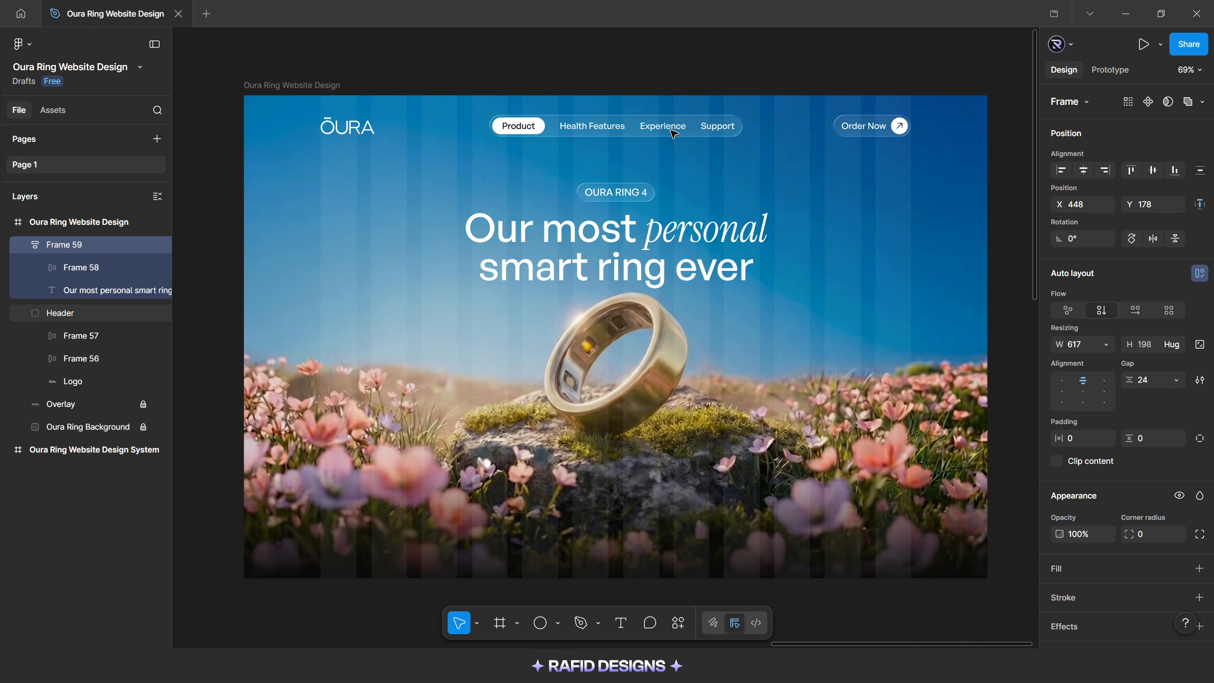
pyautogui.press('alt')
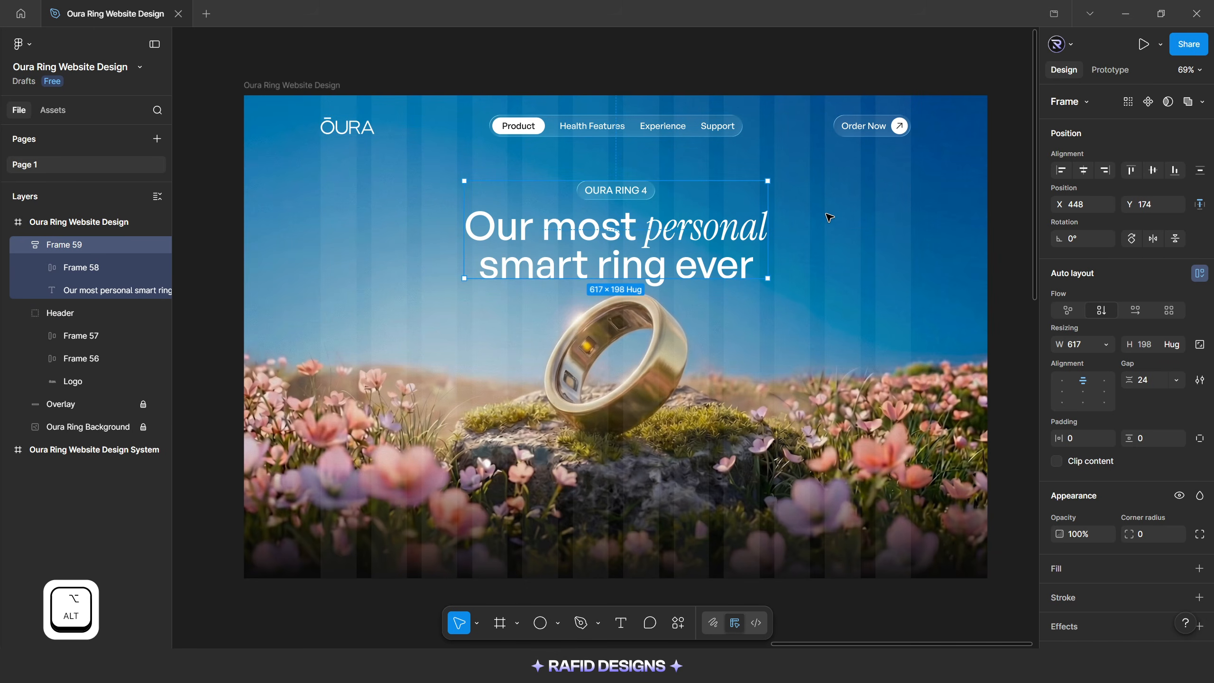
pyautogui.click(828, 216)
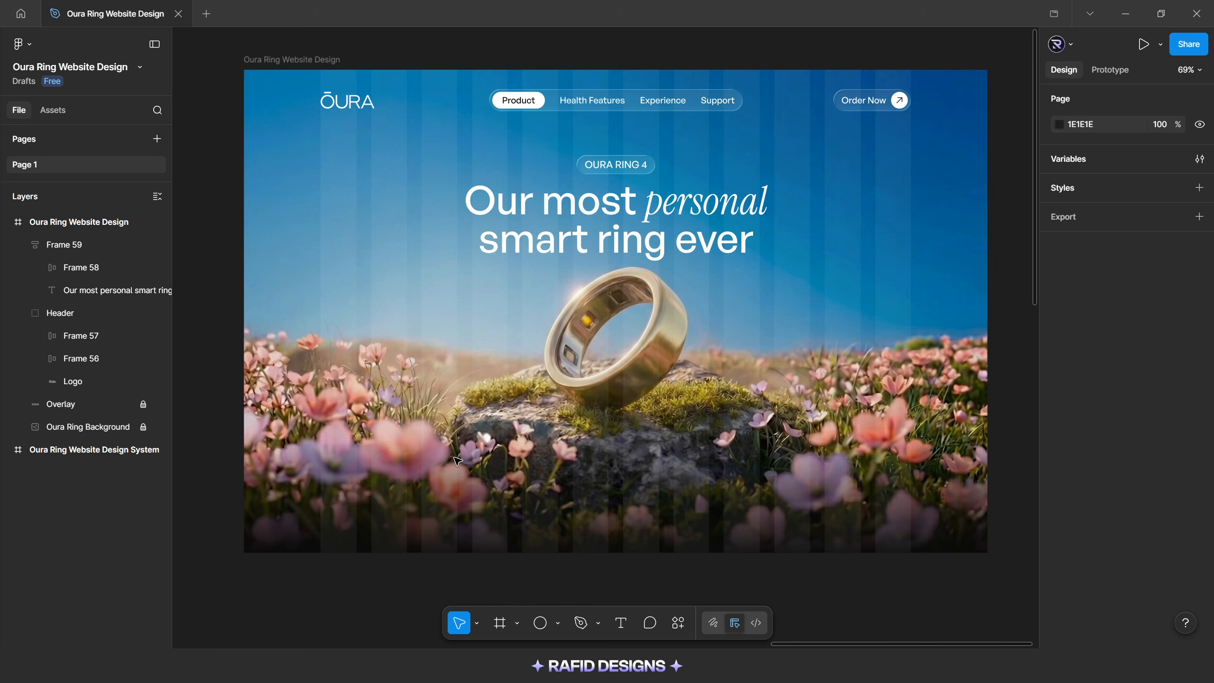
# Add the text "Oura Ring 4 Gold" over the flowers at the lower left of the hero and fill it with White Color
pyautogui.press('t')
pyautogui.click(400, 436)
pyautogui.write('Oura')
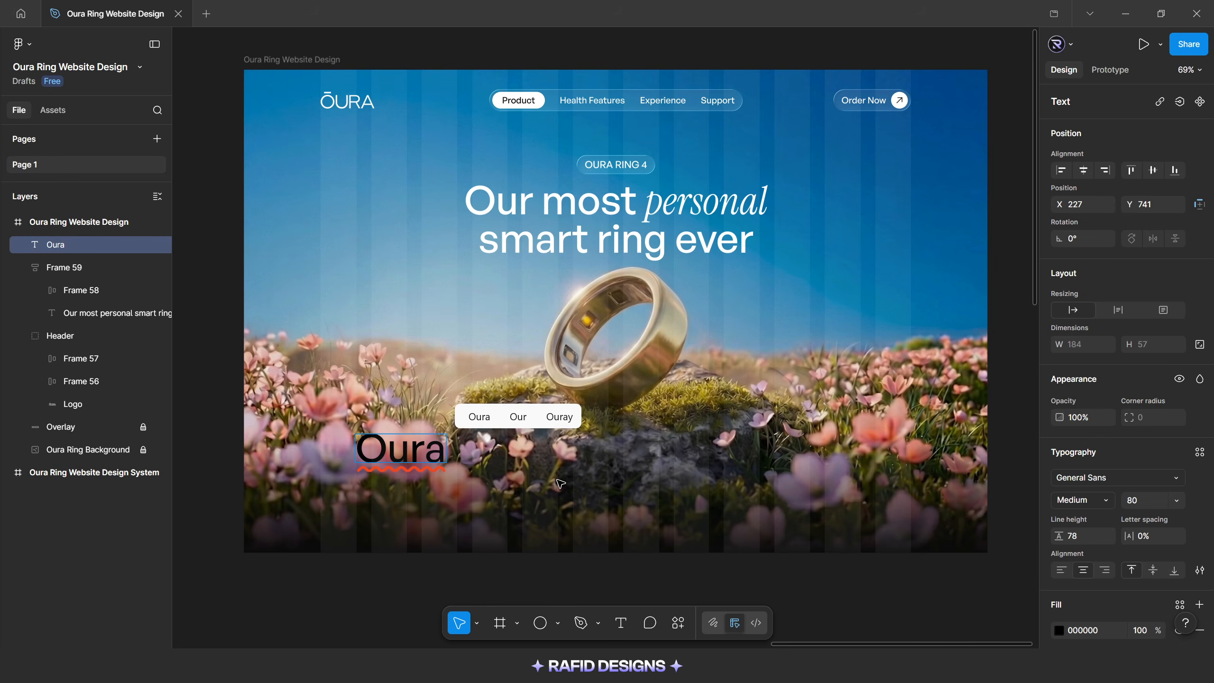
pyautogui.write(' Ring 4 Gold')
pyautogui.press('Escape')
pyautogui.scroll(-2, 1099, 478)
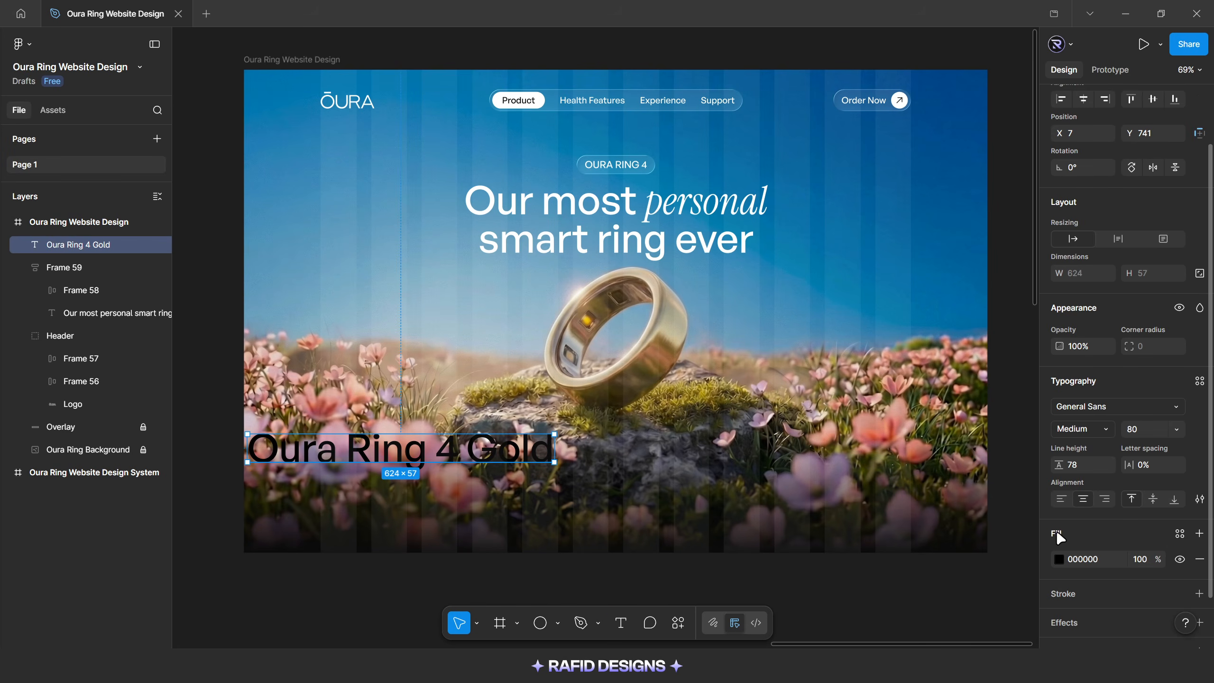
pyautogui.click(1059, 558)
pyautogui.click(937, 264)
pyautogui.click(930, 356)
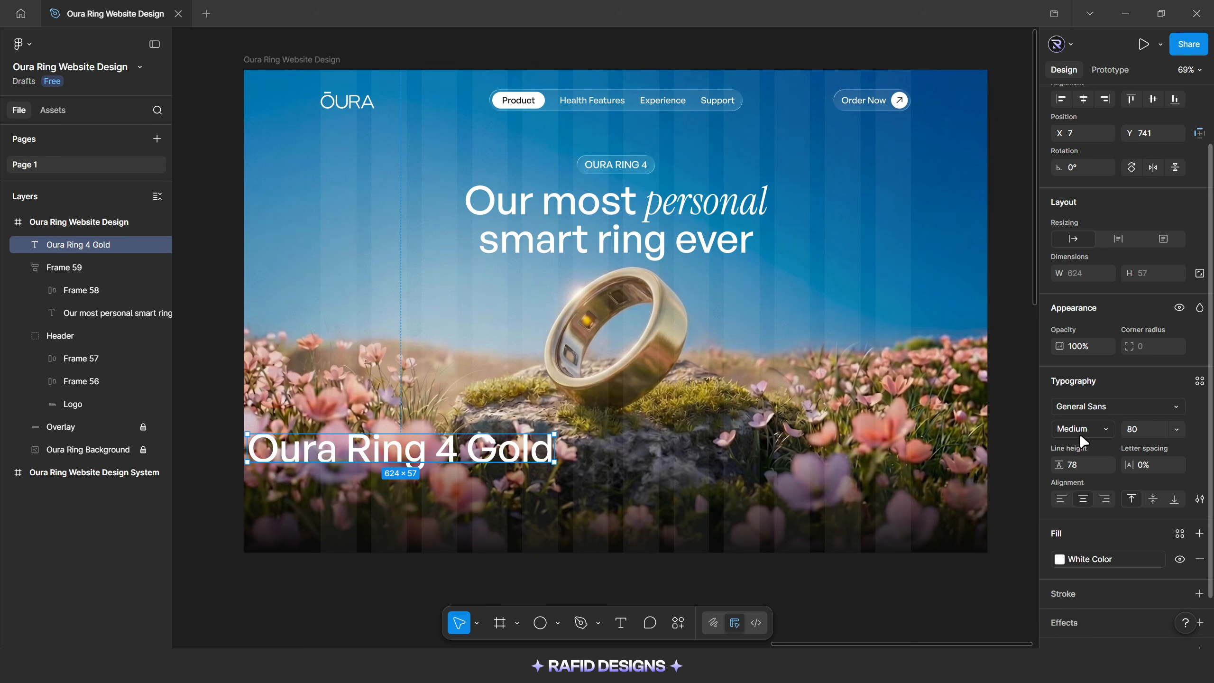
# Set the Oura Ring 4 Gold text to font size 36 with Auto line height
pyautogui.press('Return')
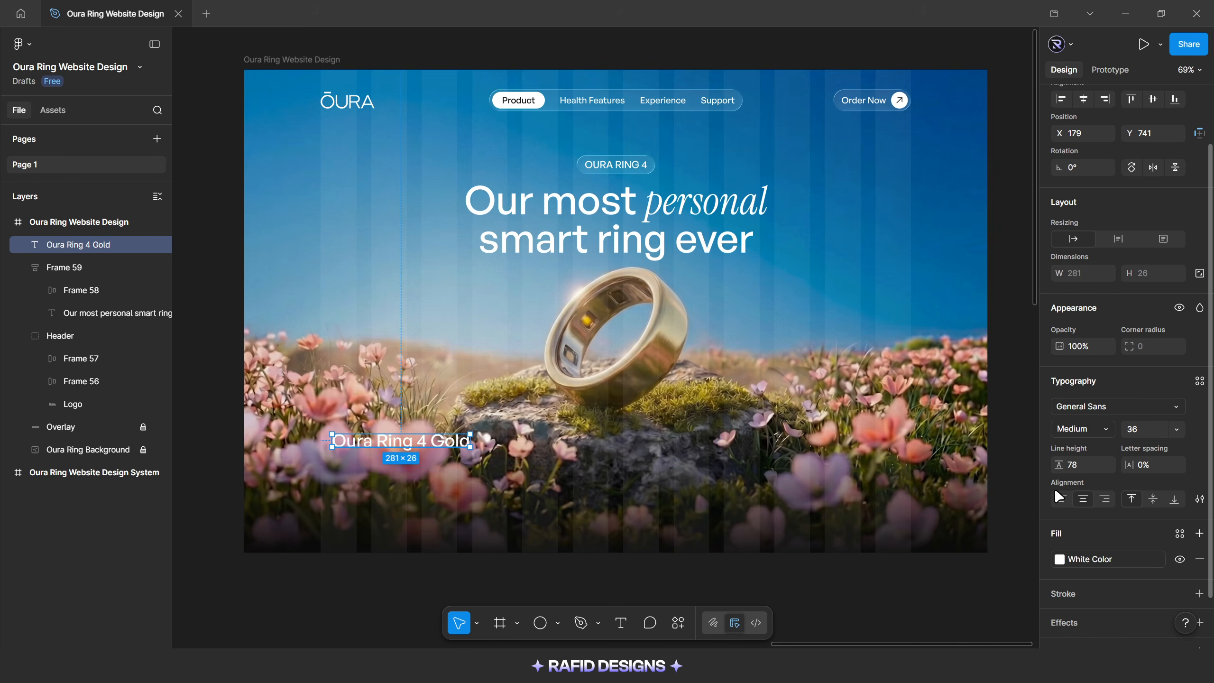
pyautogui.click(1073, 467)
pyautogui.write('auto')
pyautogui.press('Return')
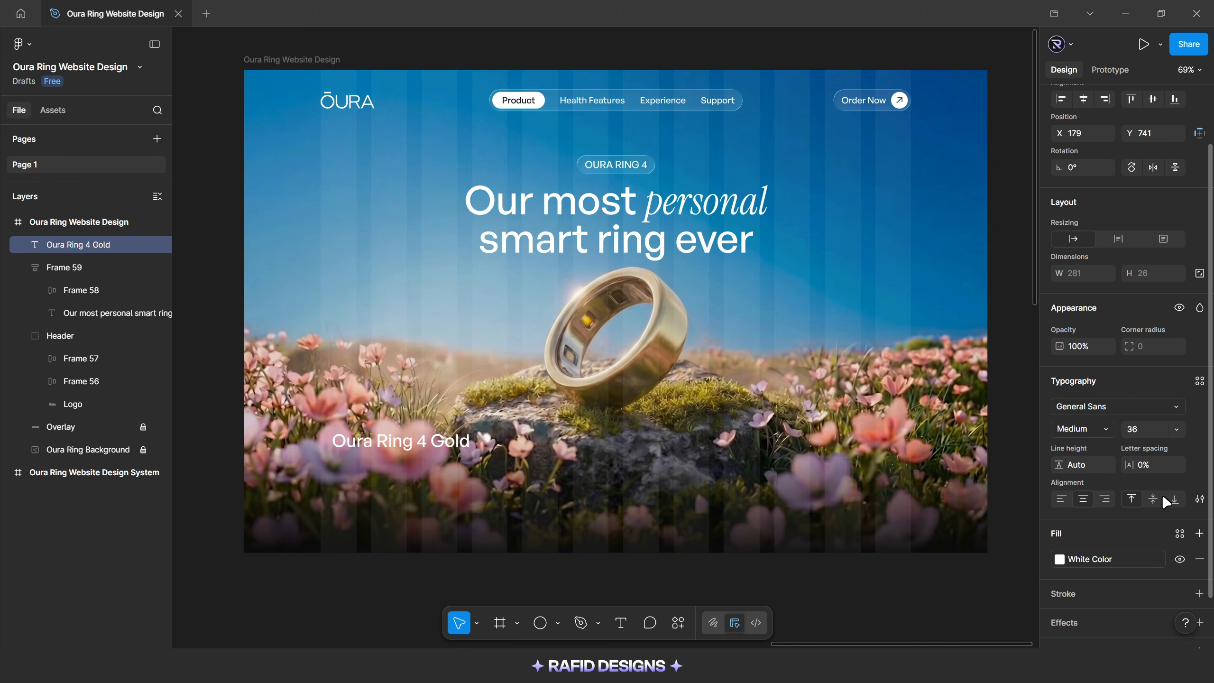
pyautogui.click(1199, 500)
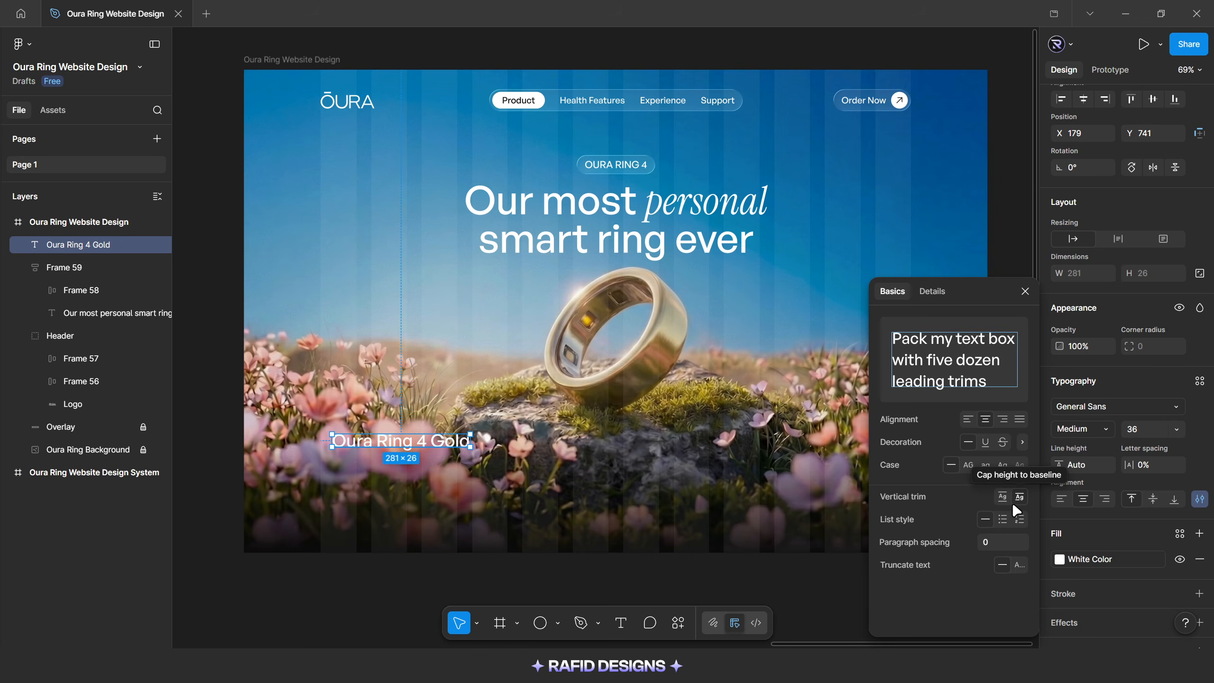
pyautogui.click(1025, 291)
# Move the product name down to the left grid margin, duplicate it directly below, and change the copy's text to "$499.00"
pyautogui.moveTo(405, 445); pyautogui.dragTo(406, 501)
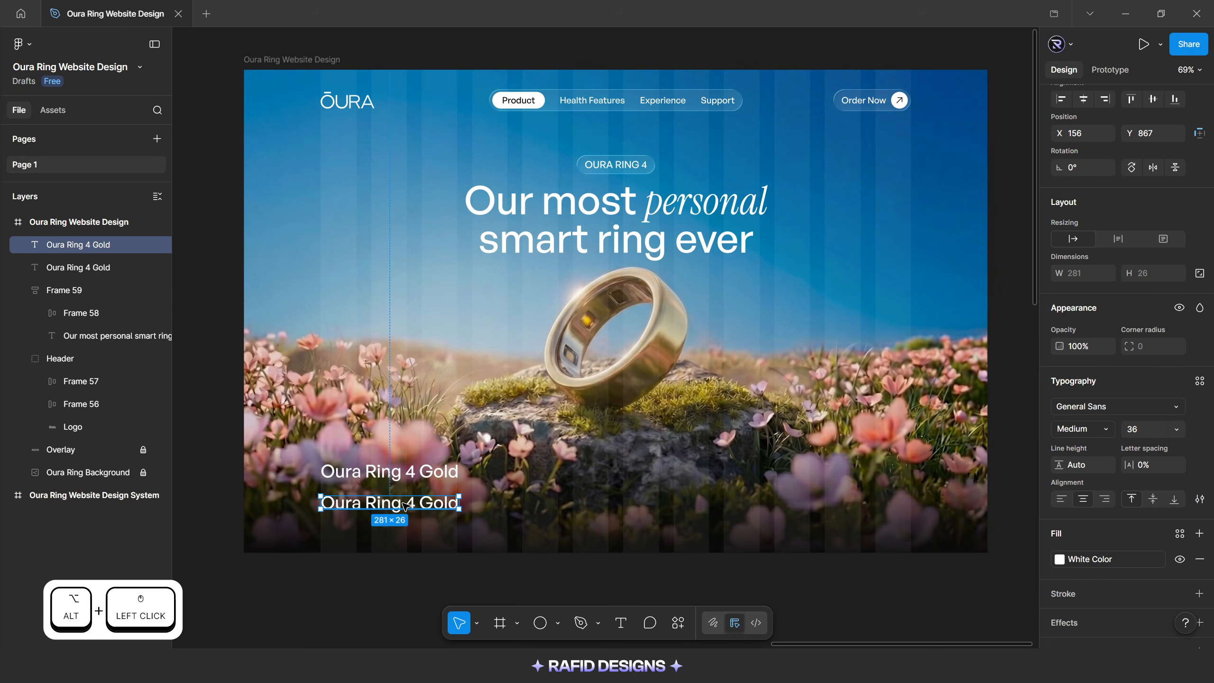
pyautogui.doubleClick(406, 501)
pyautogui.write('$499.00')
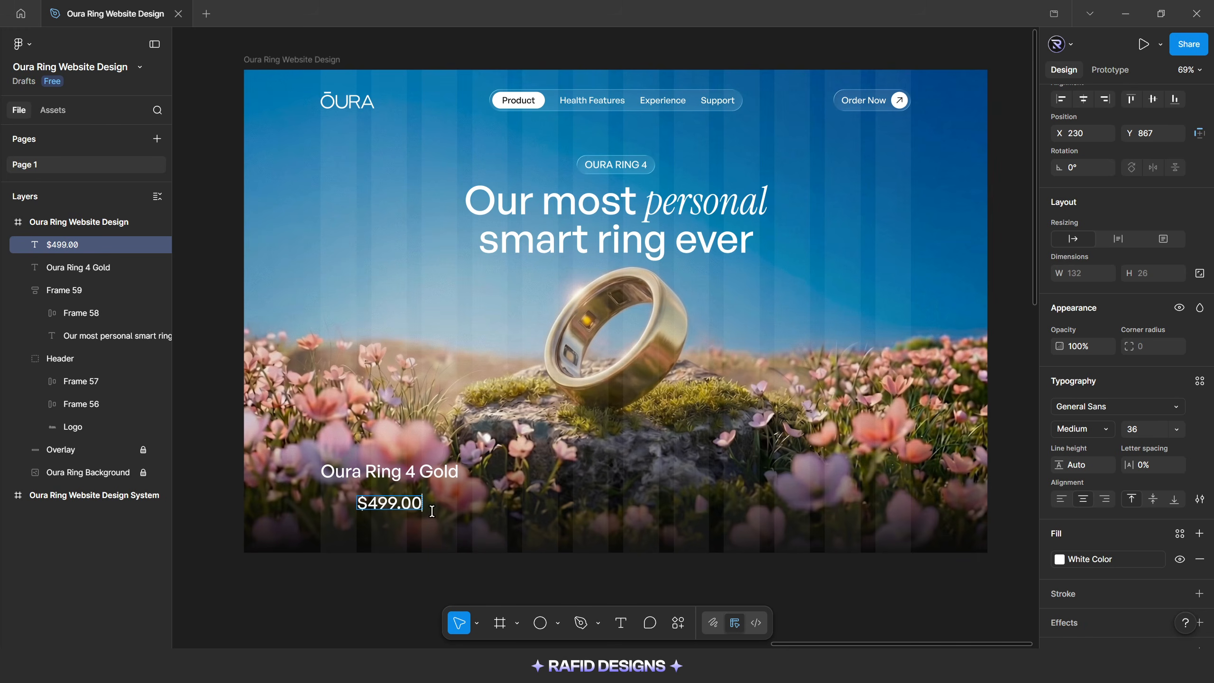
pyautogui.press('Escape')
# Set the $499.00 text to font size 30 and align it with the product name's left edge at X 156
pyautogui.click(1148, 430)
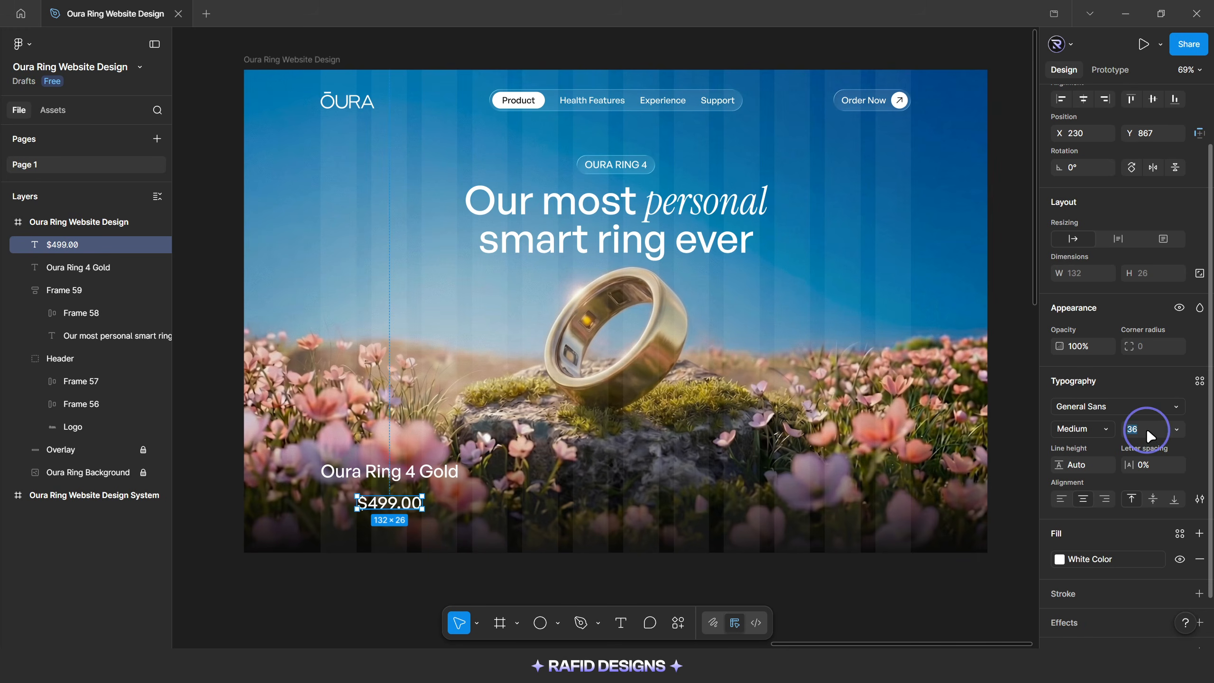
pyautogui.write('30')
pyautogui.press('Return')
pyautogui.moveTo(395, 501); pyautogui.dragTo(353, 501)
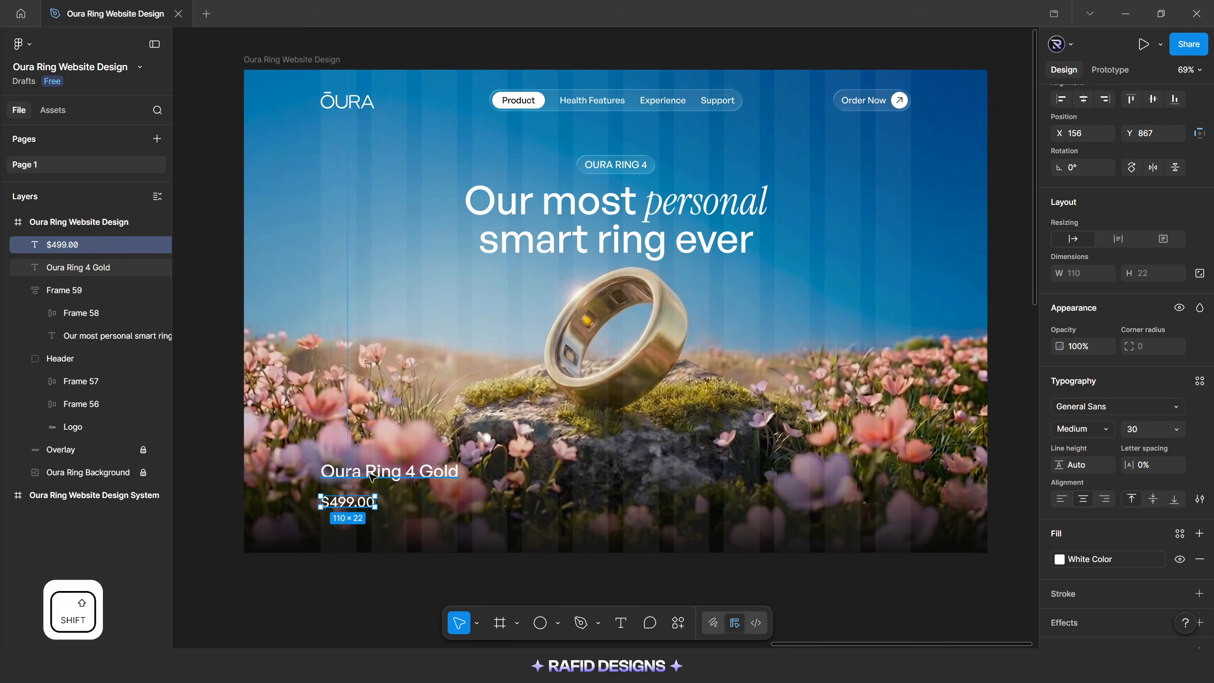
# Wrap the product name and price in a vertical auto layout, left-aligned and vertically centred, with a gap of 24, and nudge it slightly down
pyautogui.keyDown('shift'); pyautogui.click(373, 472); pyautogui.keyUp('shift')
pyautogui.hotkey('shift', 'a')
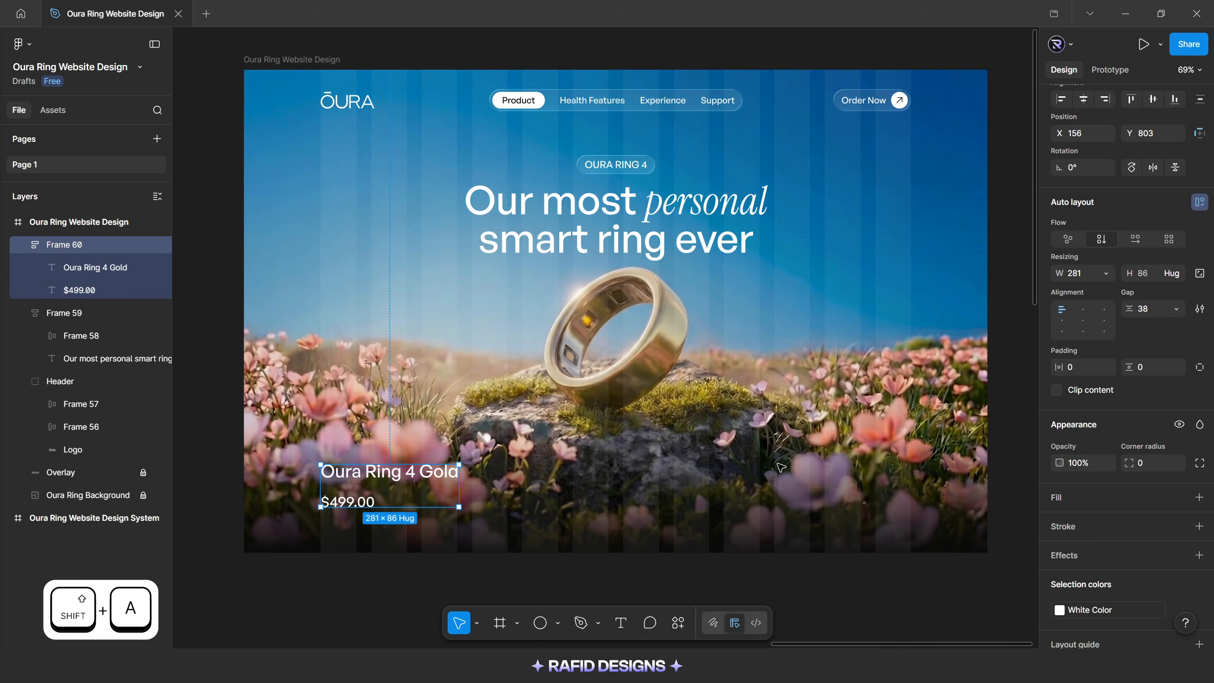
pyautogui.click(1063, 322)
pyautogui.click(1151, 310)
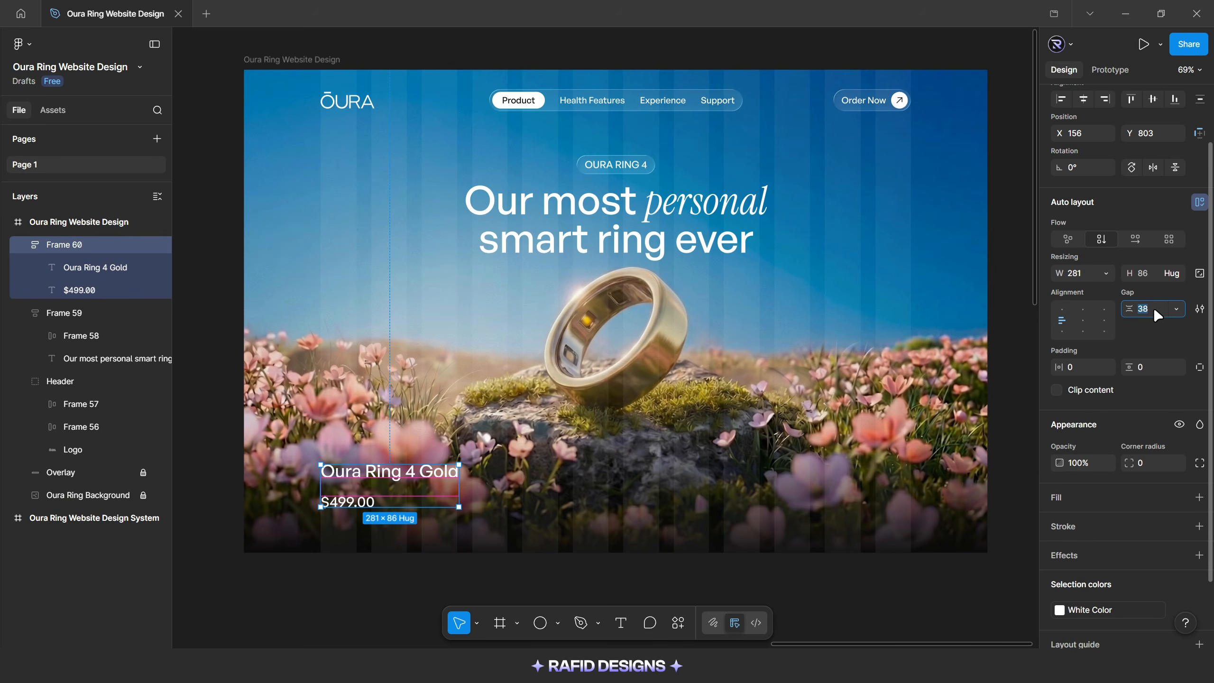
pyautogui.press('Return')
pyautogui.press('alt')
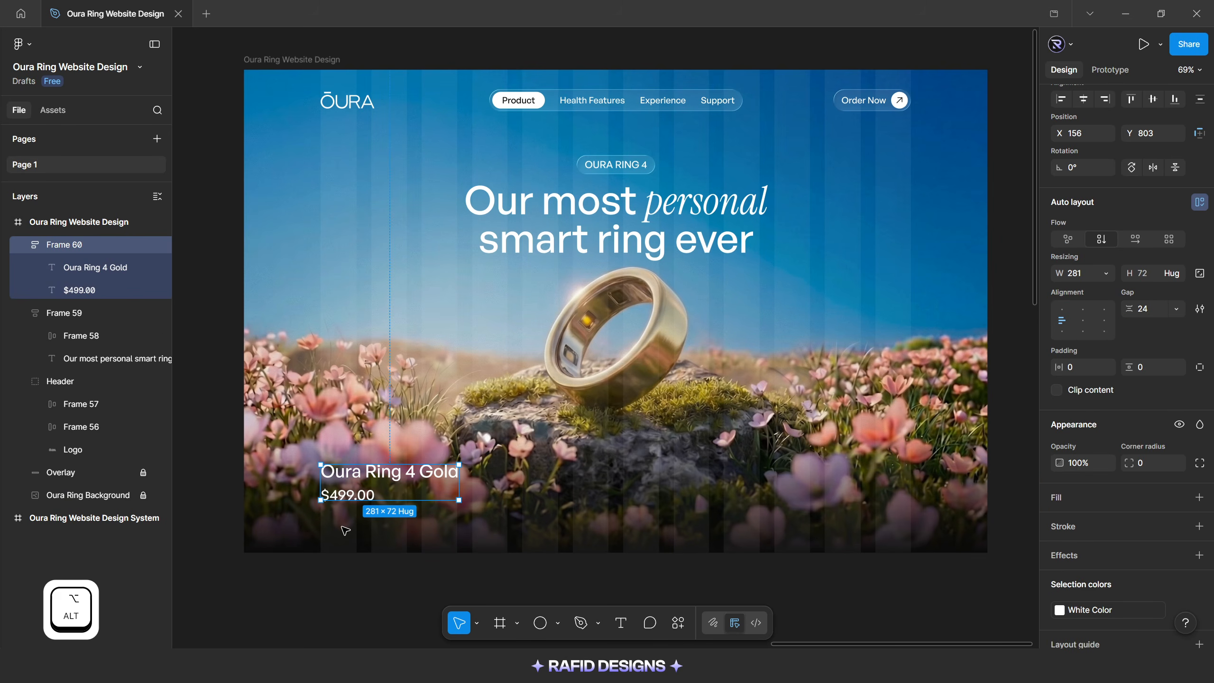
pyautogui.click(726, 511)
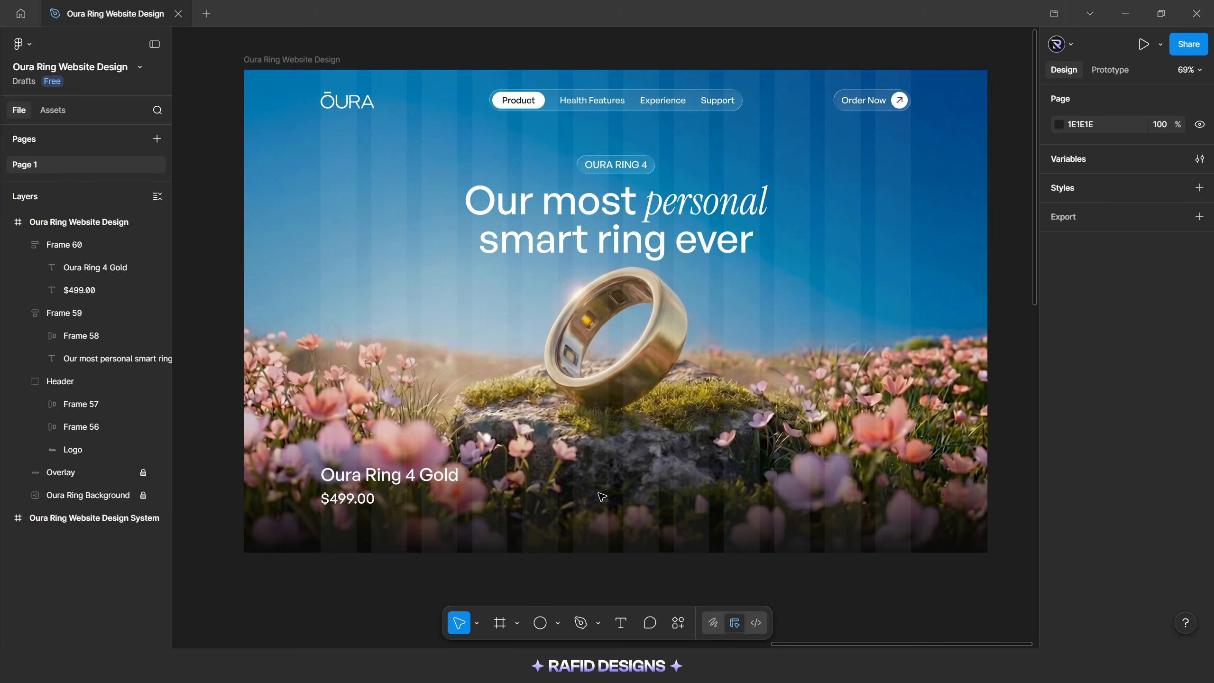
# Copy the Order Now button from the header and paste the copy over the rock below the ring
pyautogui.click(868, 102)
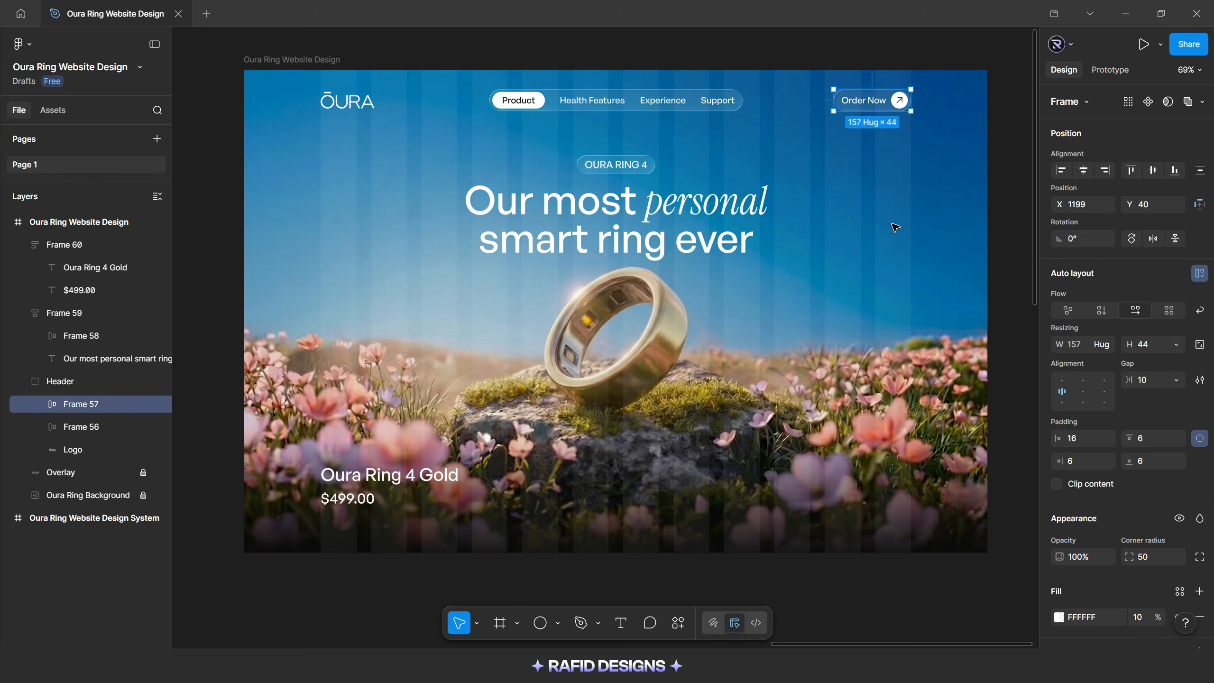
pyautogui.hotkey('ctrl', 'c')
pyautogui.click(625, 462)
pyautogui.scroll(3, 620, 507)
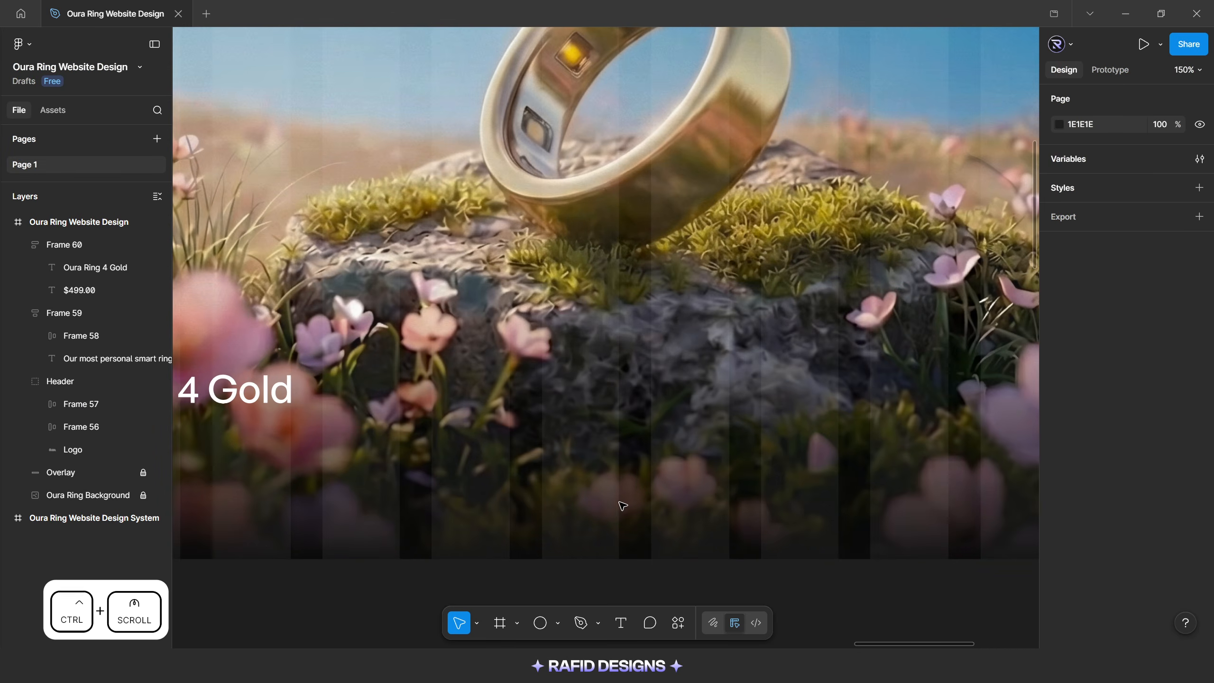
pyautogui.hotkey('ctrl', 'v')
pyautogui.scroll(-2, 616, 508)
# Set the copied button's Order Now text to font size 20 and the button's height to 50
pyautogui.keyDown('ctrl'); pyautogui.click(592, 395); pyautogui.keyUp('ctrl')
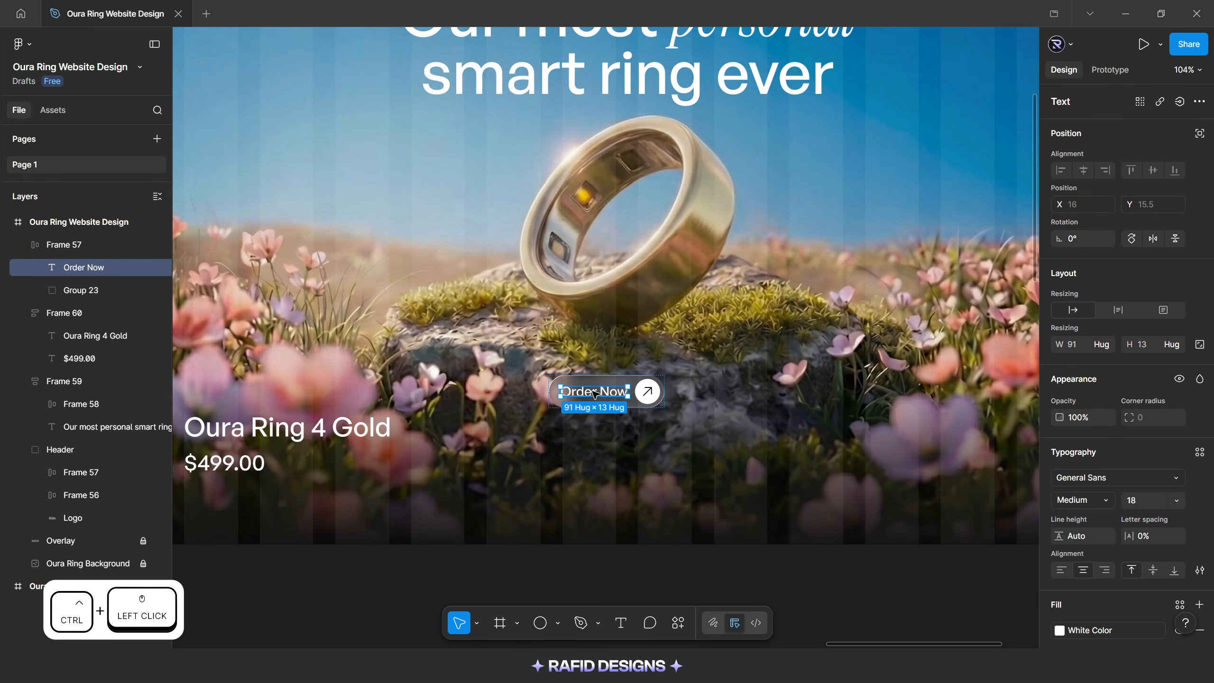
pyautogui.write('20')
pyautogui.press('Return')
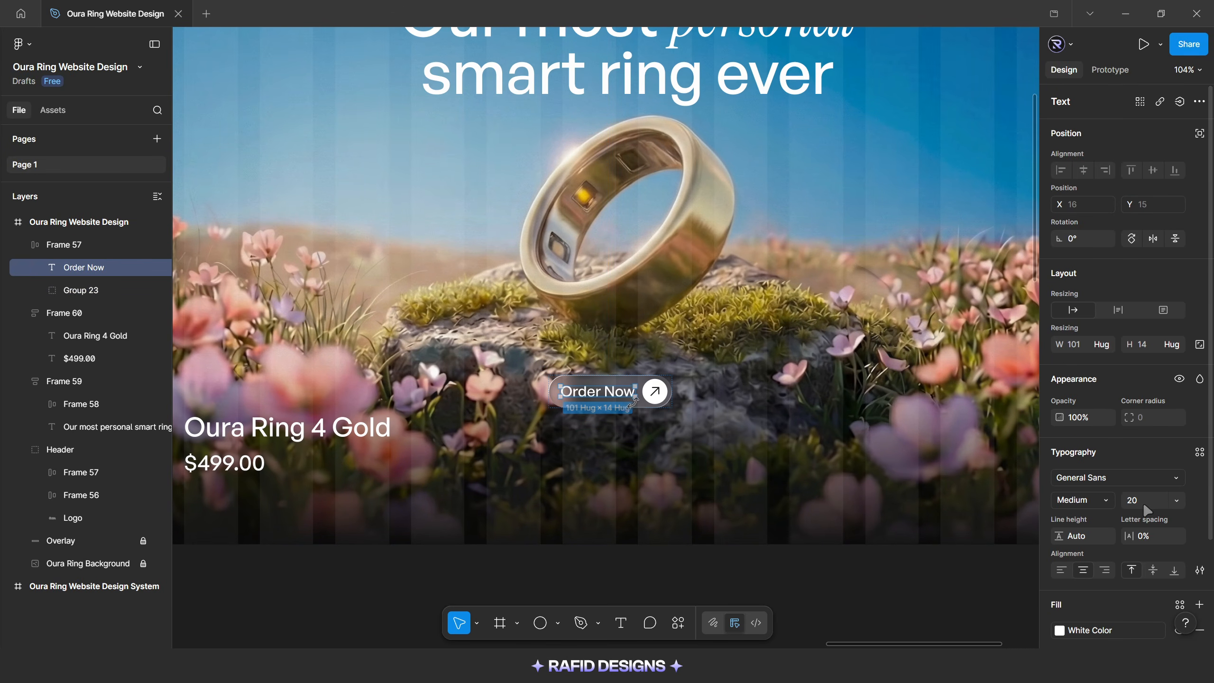
pyautogui.press('Escape')
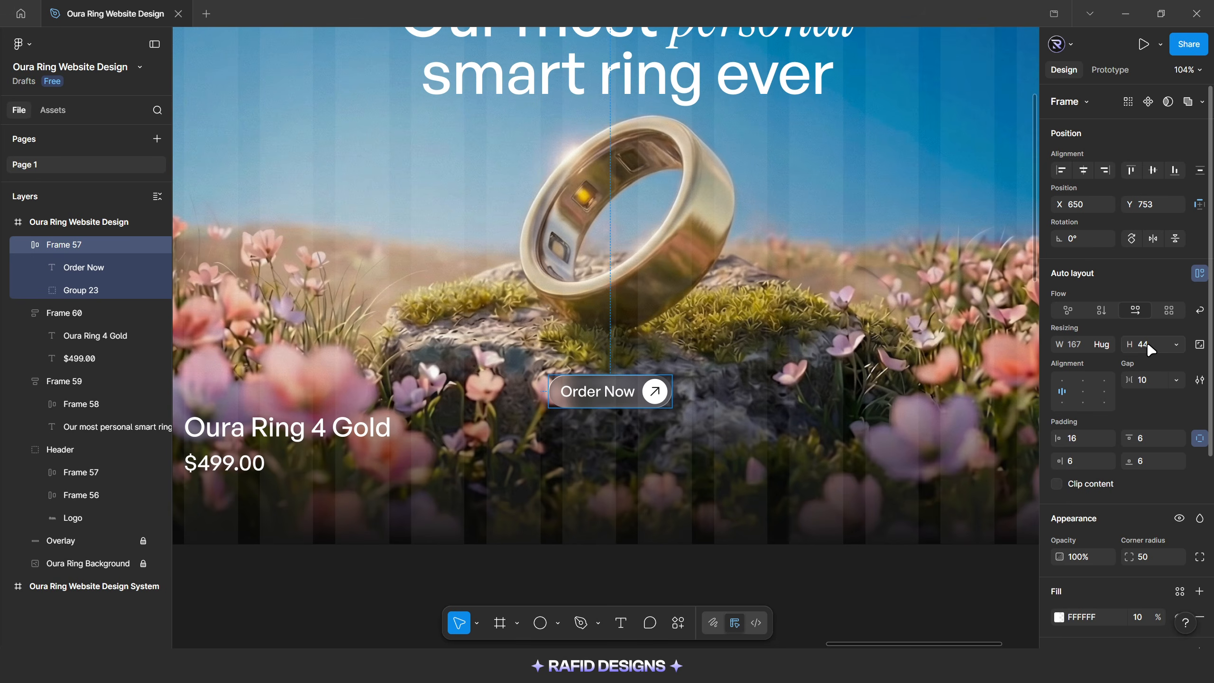
pyautogui.click(755, 406)
# Move the copied Order Now button down, centre it horizontally in the hero, and place it 100 px above the bottom edge
pyautogui.moveTo(619, 393); pyautogui.dragTo(637, 449)
pyautogui.click(1082, 170)
pyautogui.press('alt')
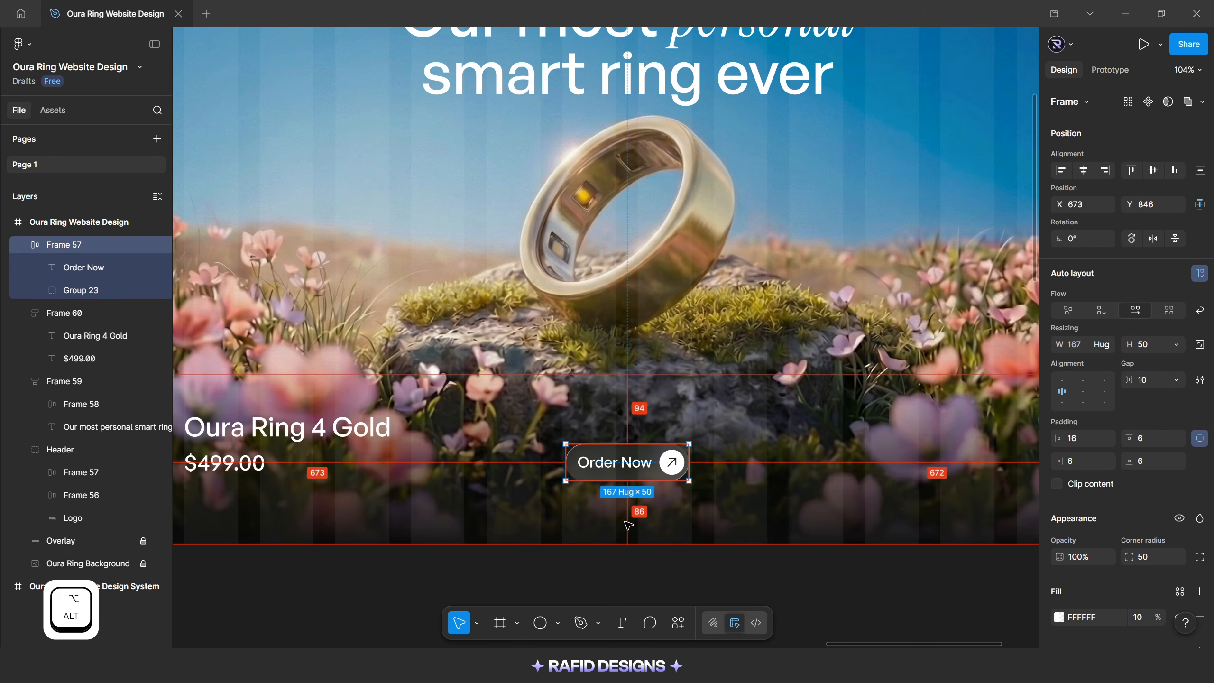
pyautogui.press('Down')
pyautogui.hotkey('shift', 'Up')
pyautogui.press('alt')
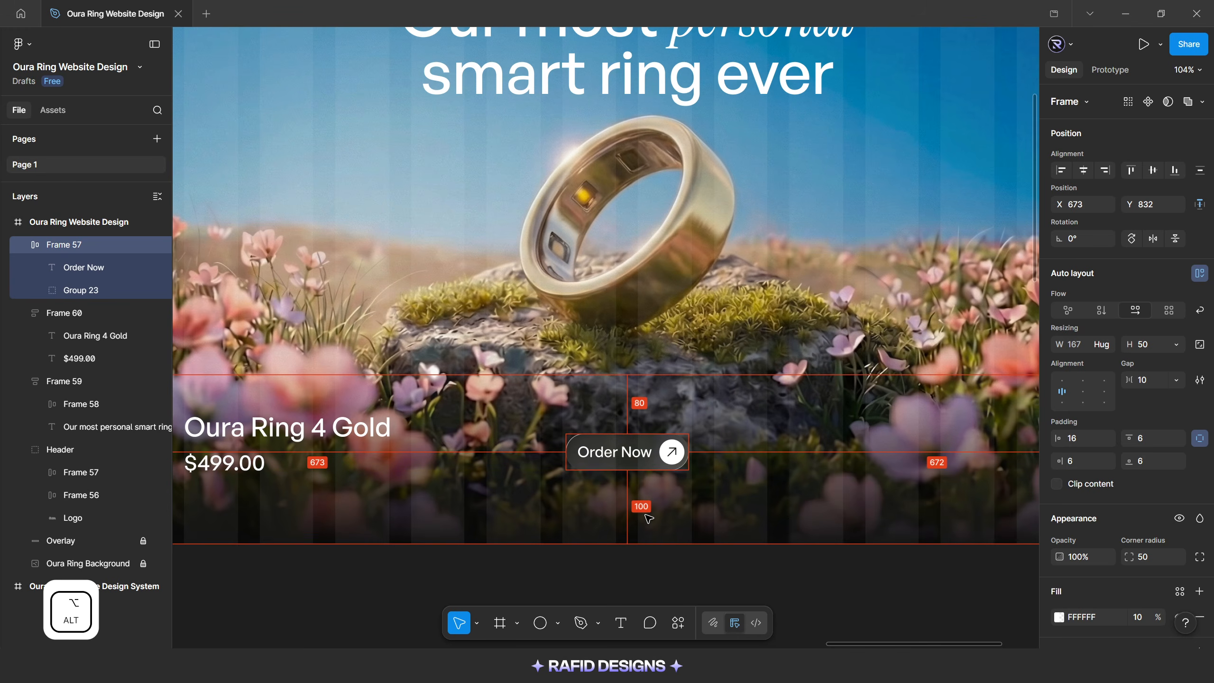
pyautogui.click(585, 574)
pyautogui.scroll(-4, 584, 573)
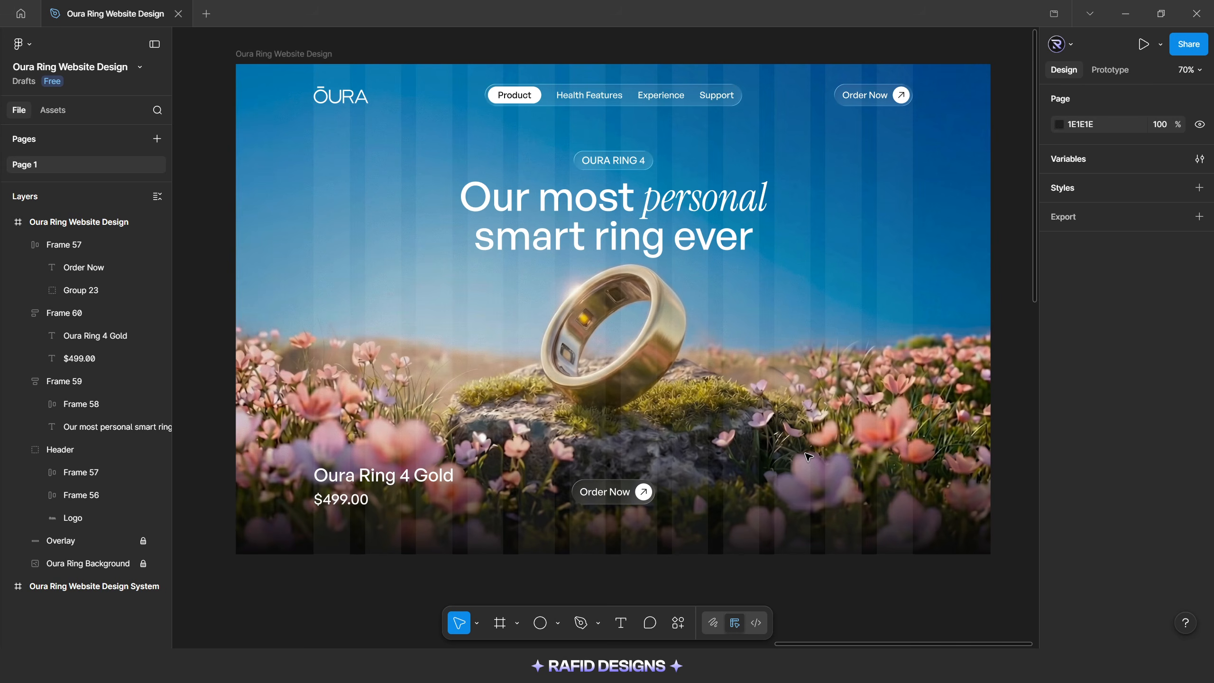
# Duplicate the $499.00 text to the empty area right of the Order Now button and set the copy to Regular, font size 18
pyautogui.keyDown('ctrl'); pyautogui.click(340, 499); pyautogui.keyUp('ctrl')
pyautogui.moveTo(341, 498); pyautogui.dragTo(734, 474)
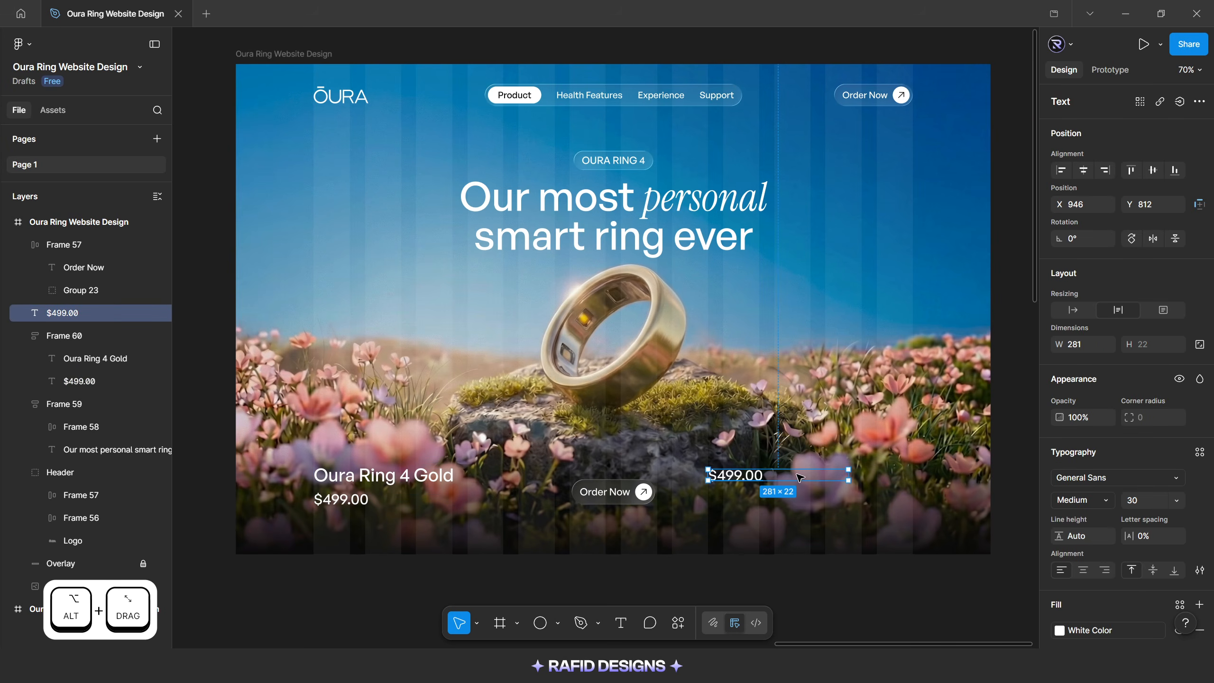
pyautogui.click(1082, 499)
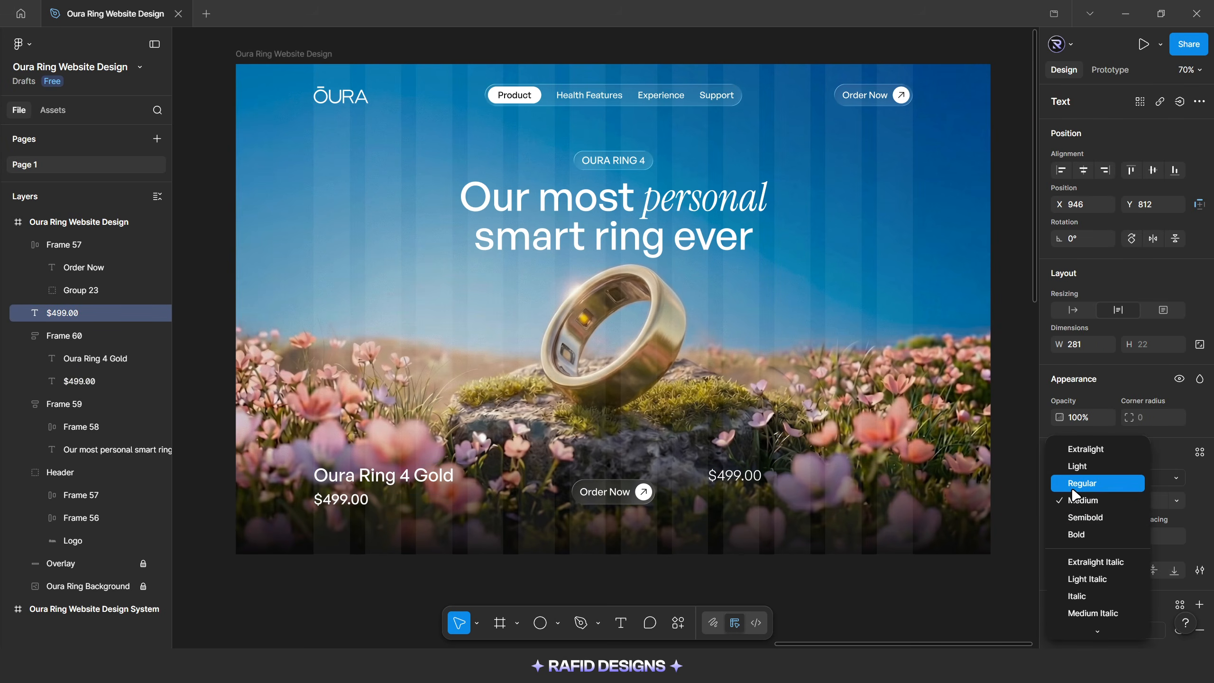
pyautogui.click(1075, 480)
pyautogui.click(1149, 501)
pyautogui.write('18')
pyautogui.press('Return')
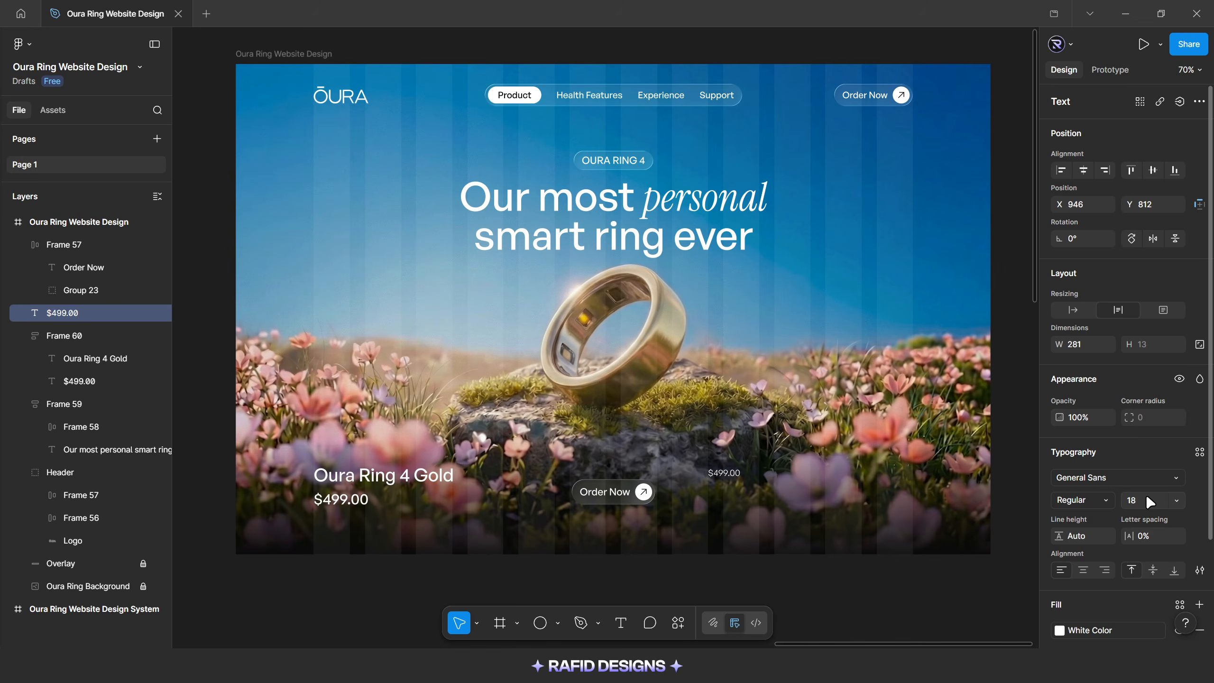
# Set the copied price text's line height to 26 and enlarge its text box to about 404 × 100
pyautogui.click(1083, 542)
pyautogui.press('Return')
pyautogui.moveTo(850, 477); pyautogui.dragTo(910, 519)
# Replace the copied price text with "Oura Ring 4 tracks sleep, heart rate, readiness, and activity with sleek design, long battery life, and advanced health insights"
pyautogui.doubleClick(736, 474)
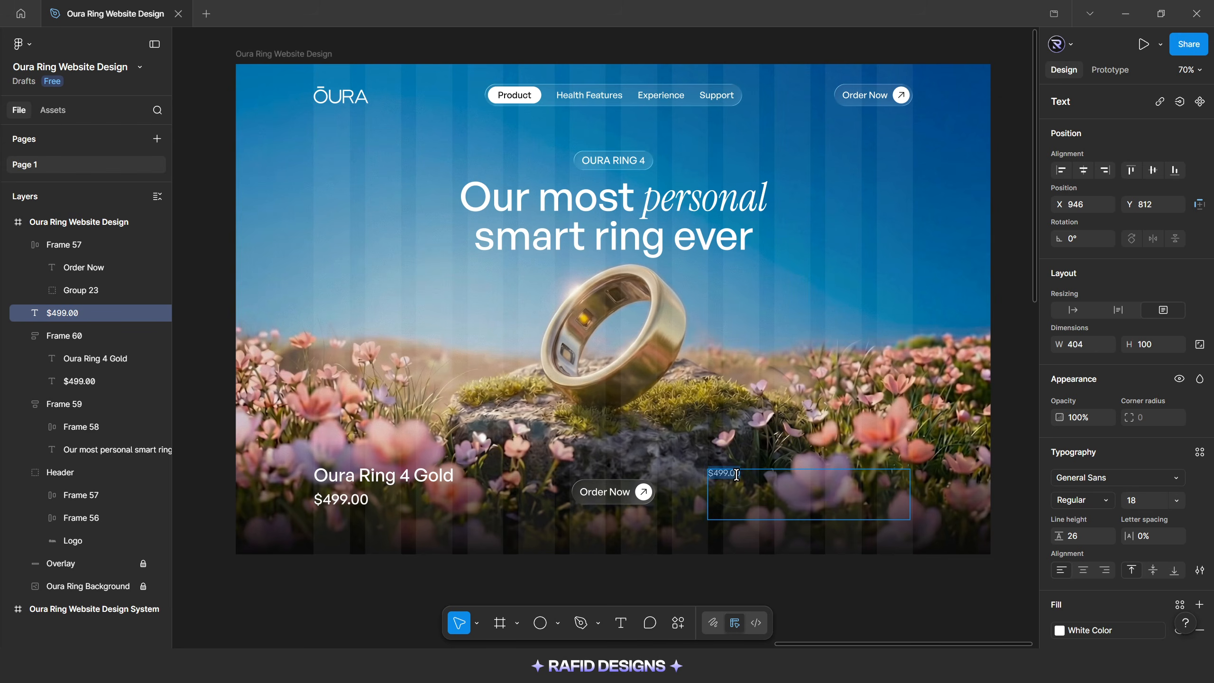
pyautogui.write('Oura Ring 4 tracks sleep, heart rate, readiness, and activity with sleek design, long battery life, and advanced health insights')
pyautogui.press('Escape')
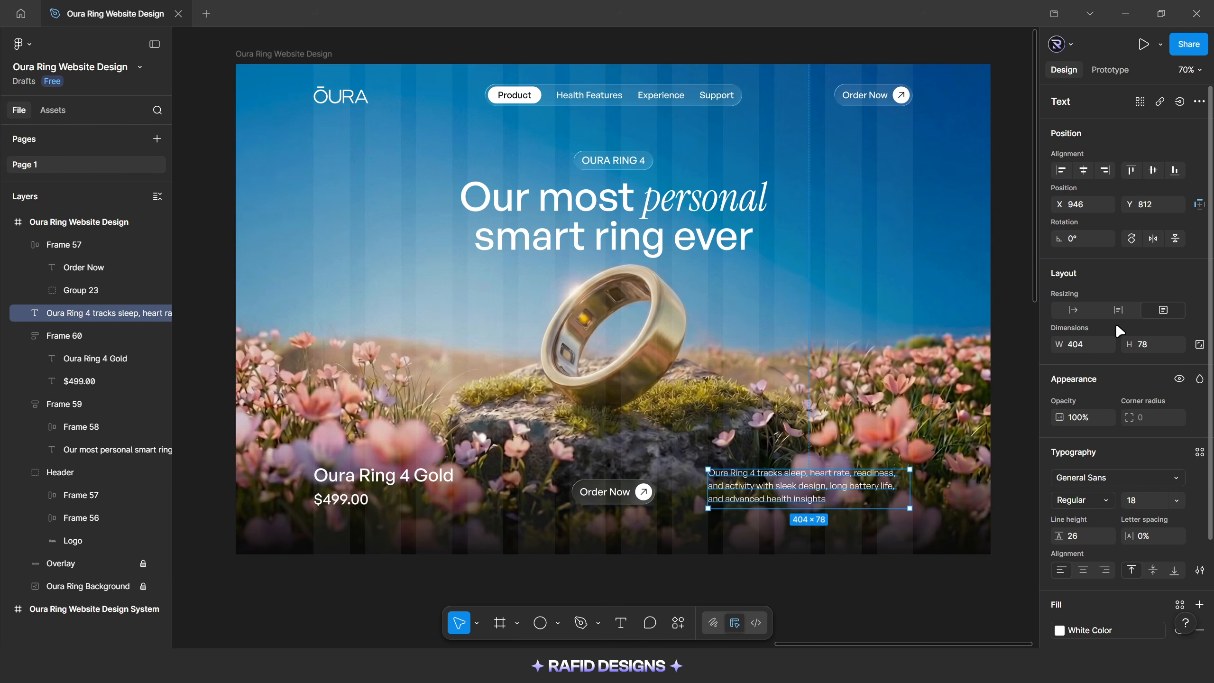
# Set the description text to auto height and fit its sides to the grid columns at a width of 380
pyautogui.click(1118, 309)
pyautogui.scroll(2, 684, 473)
pyautogui.moveTo(678, 479); pyautogui.dragTo(693, 476)
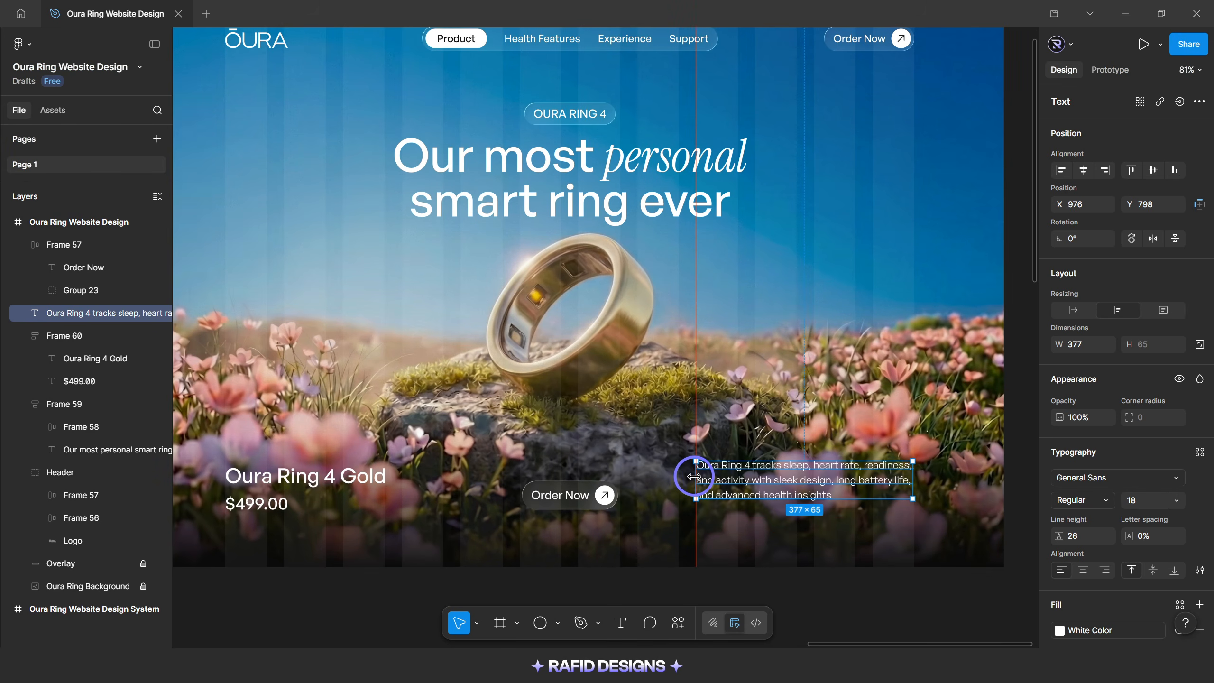
pyautogui.moveTo(910, 475); pyautogui.dragTo(913, 475)
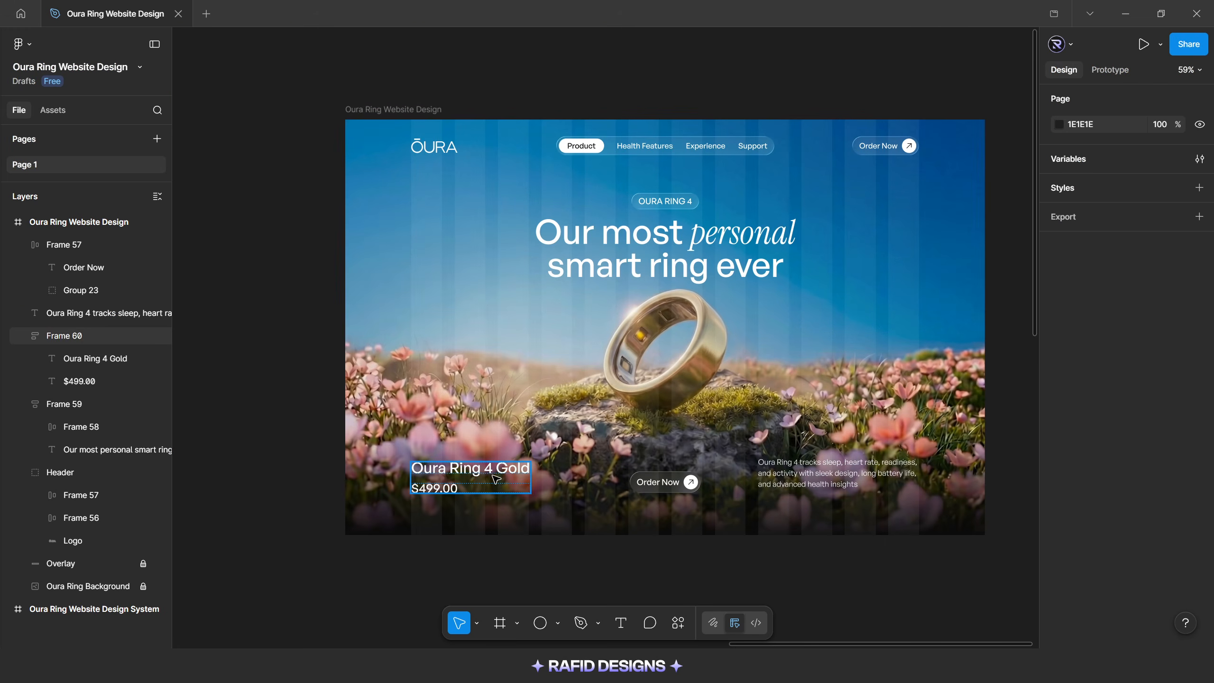
# Align the bottom edges of the product name block, the lower Order Now button and the description text
pyautogui.click(495, 478)
pyautogui.keyDown('shift'); pyautogui.click(664, 482); pyautogui.keyUp('shift')
pyautogui.keyDown('shift'); pyautogui.click(836, 473); pyautogui.keyUp('shift')
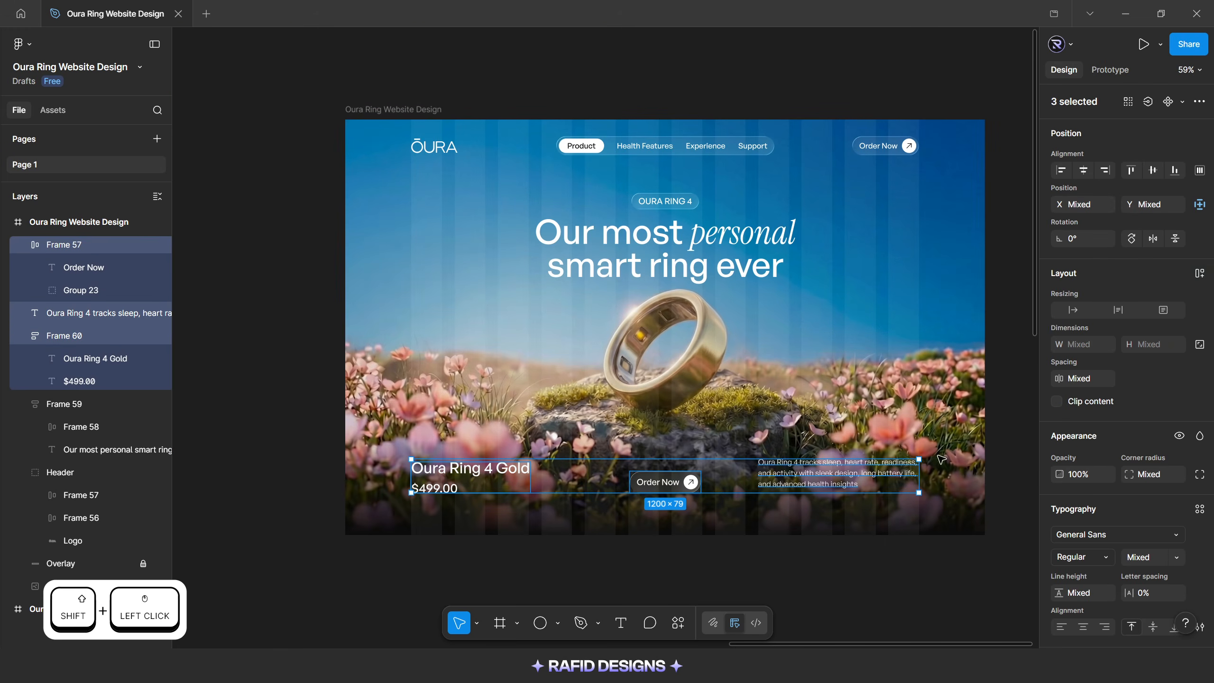
pyautogui.click(1174, 171)
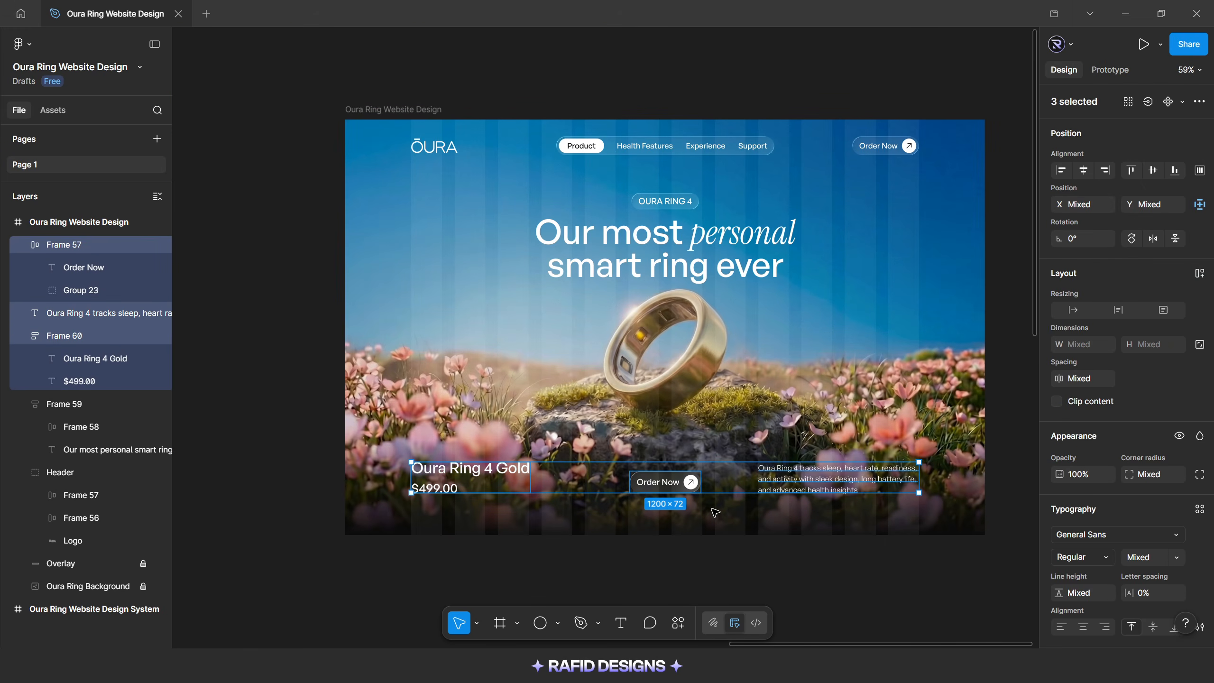
pyautogui.press('alt')
pyautogui.click(698, 520)
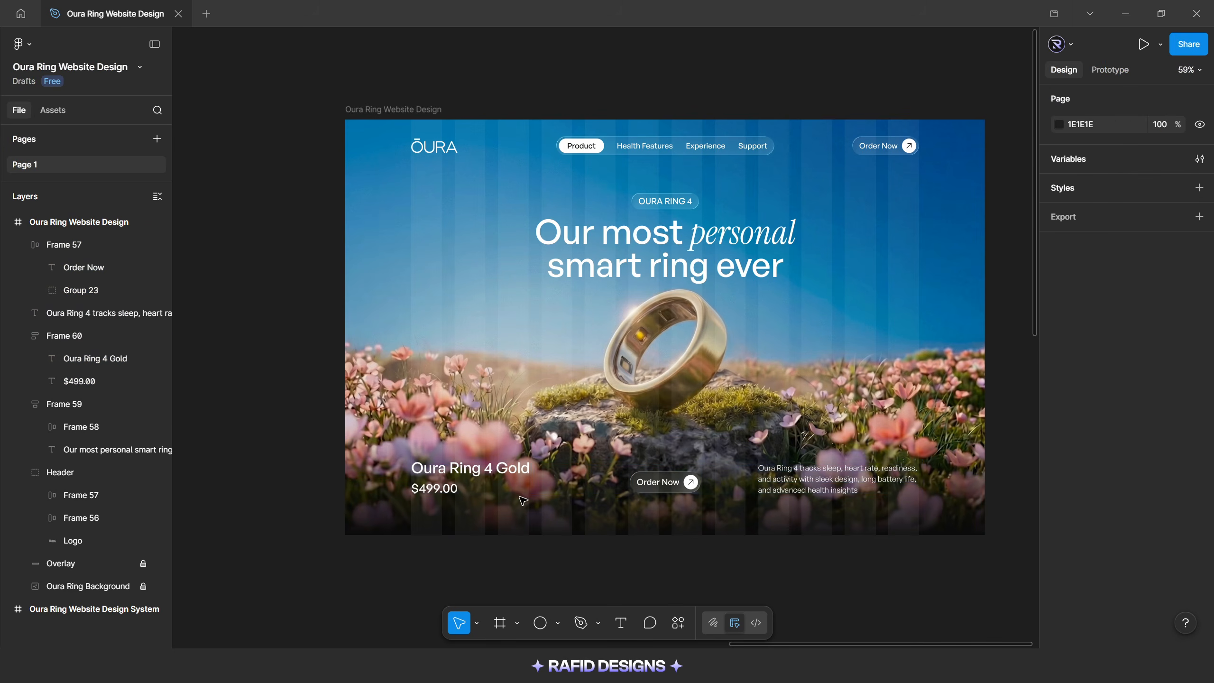
# Align the product name block and the description text by their vertical centres
pyautogui.click(471, 476)
pyautogui.keyDown('shift'); pyautogui.click(829, 483); pyautogui.keyUp('shift')
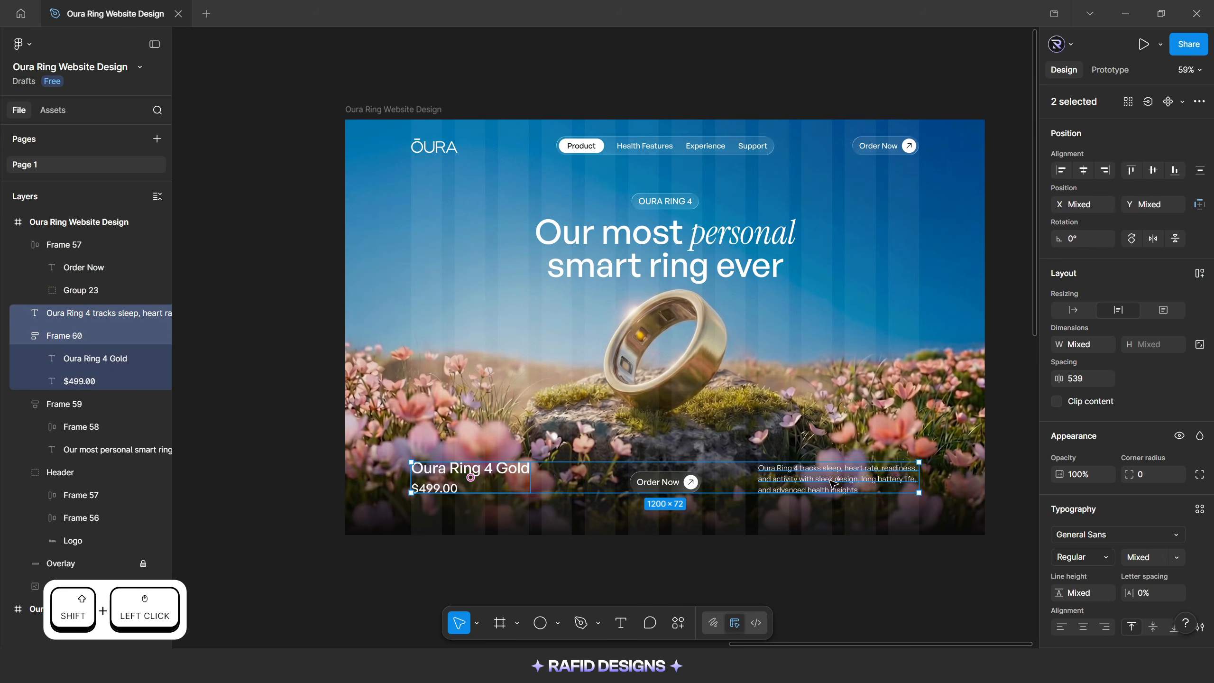
pyautogui.click(1152, 171)
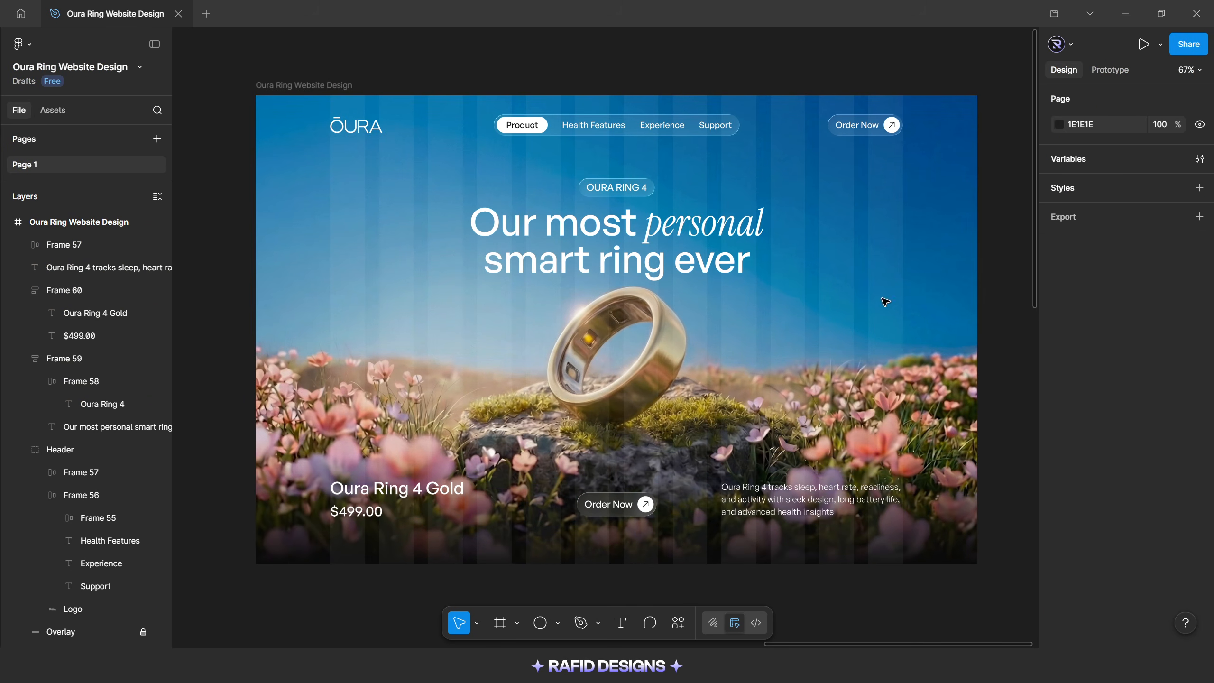
# Apply the White Color style to the headline text's fill and hide the layout grid
pyautogui.doubleClick(636, 253)
pyautogui.click(1054, 557)
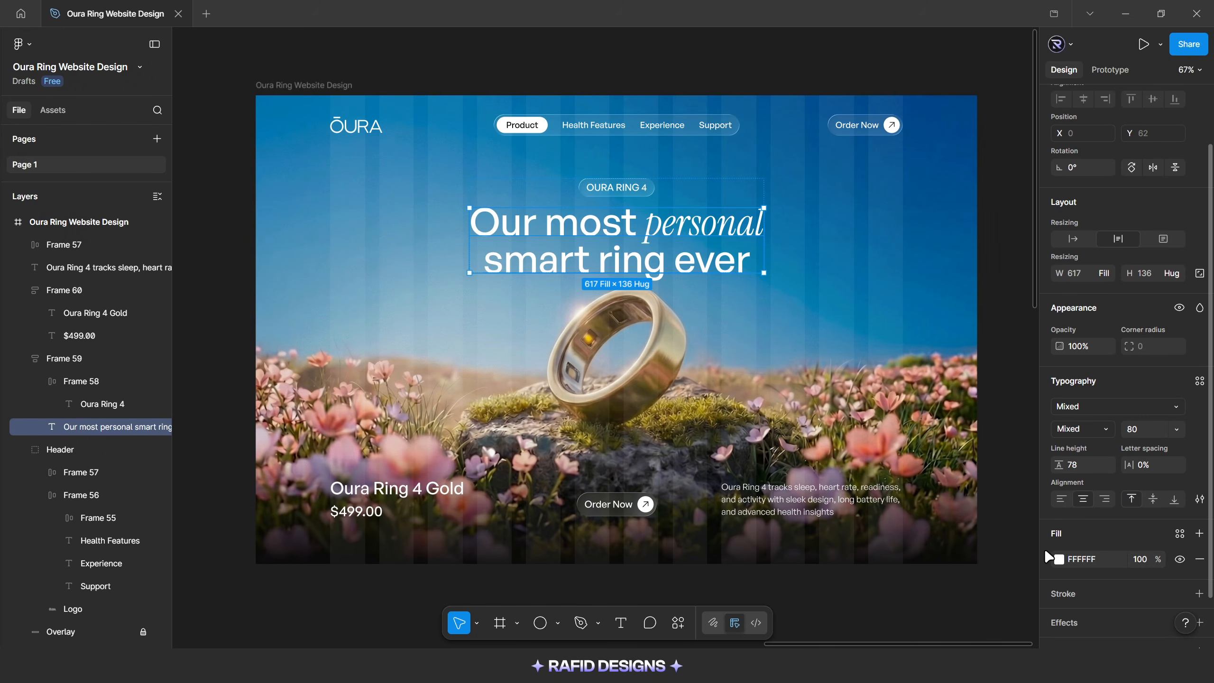
pyautogui.click(1058, 558)
pyautogui.click(939, 264)
pyautogui.click(927, 353)
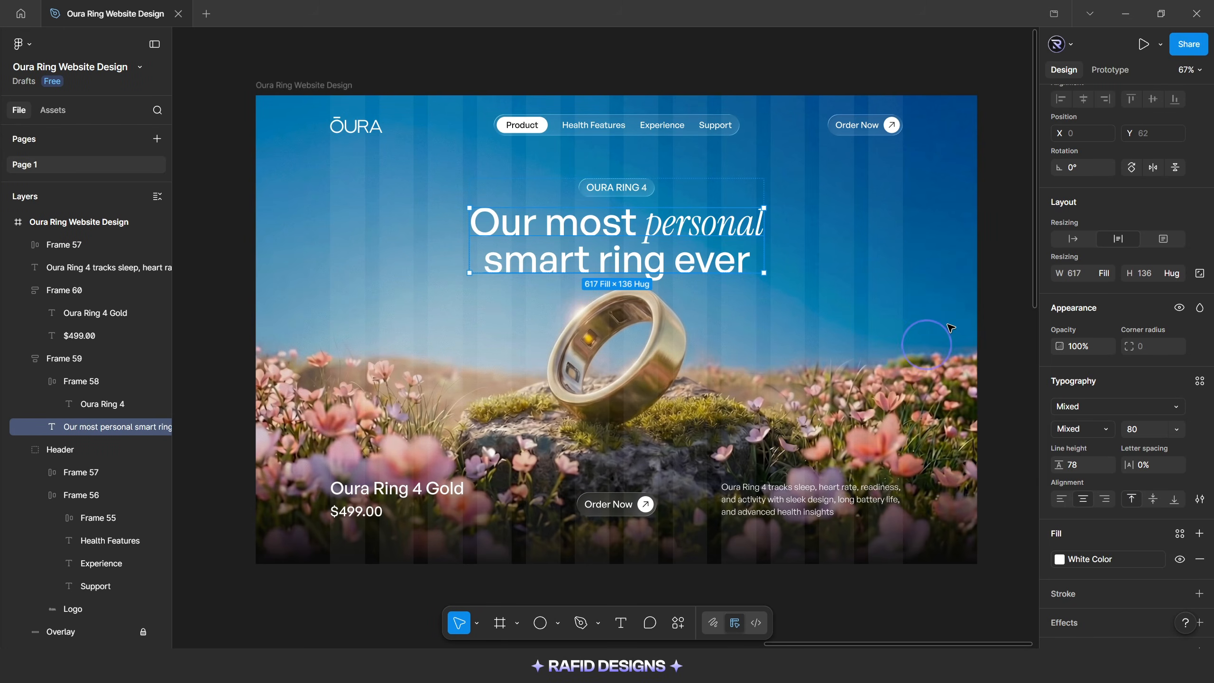
pyautogui.click(1008, 253)
pyautogui.hotkey('shift', 'g')
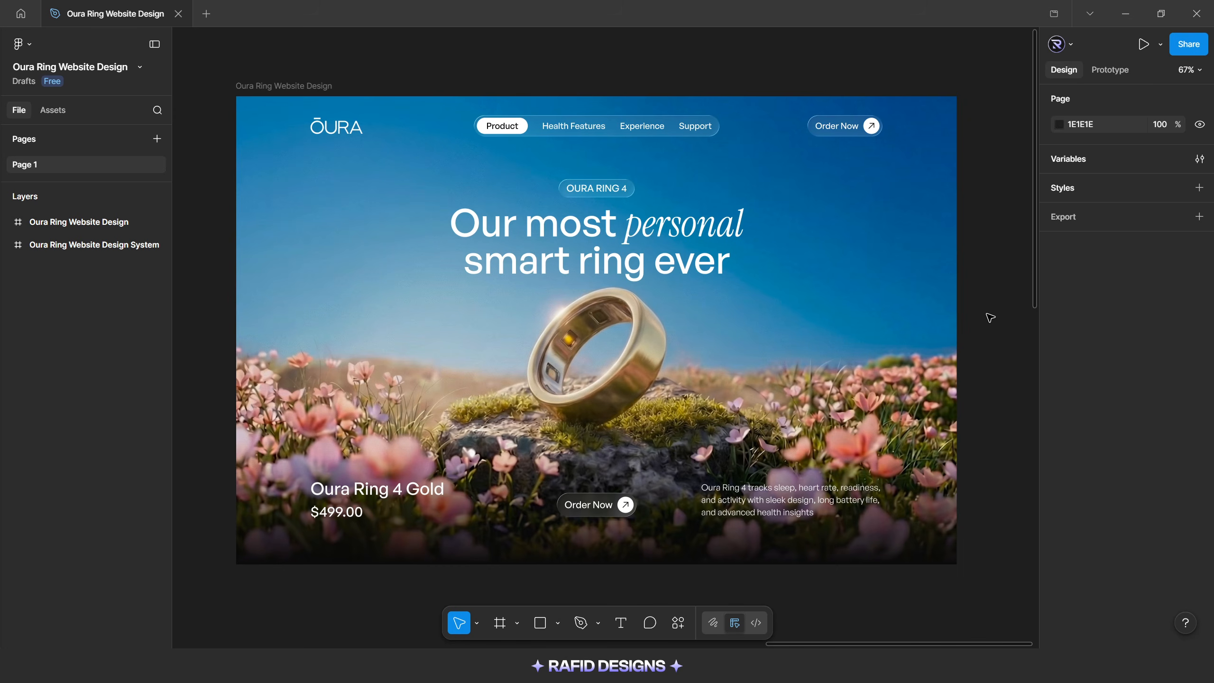
# Search the plugins for "jitter" and run Jitter - Animation for Figma
pyautogui.click(678, 621)
pyautogui.click(573, 395)
pyautogui.write('jitter')
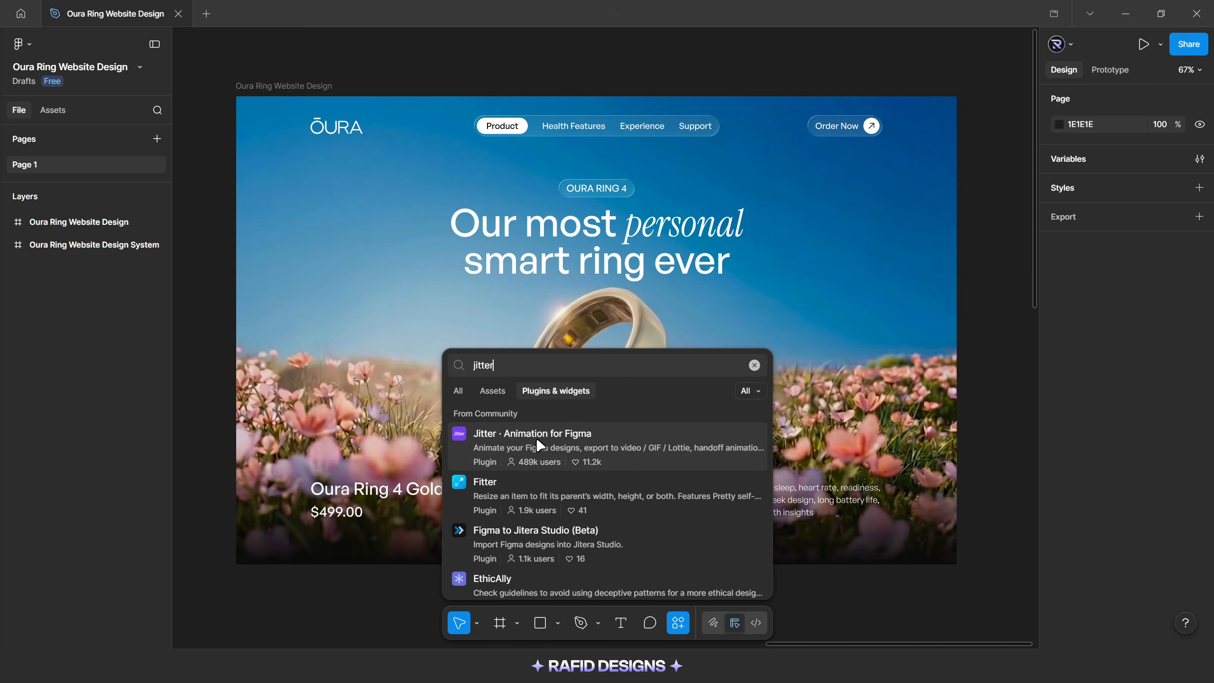
pyautogui.click(539, 446)
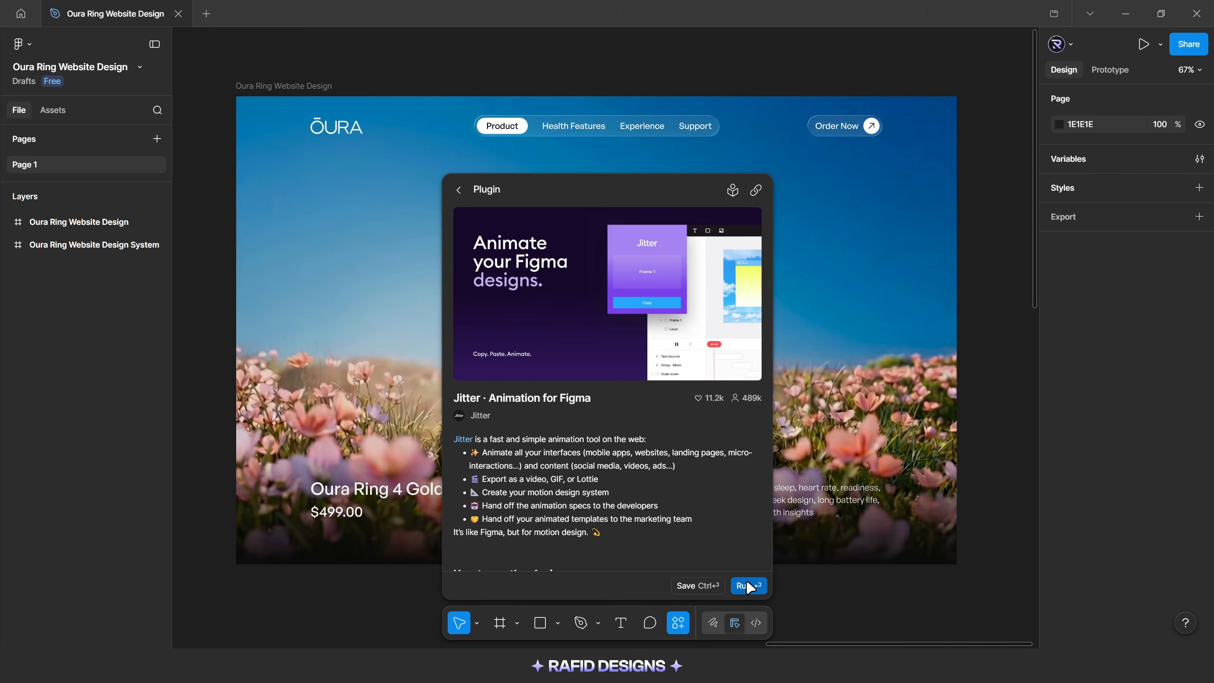
pyautogui.click(746, 507)
# Copy the Oura Ring Website Design frame with the plugin and open it in Jitter
pyautogui.click(306, 89)
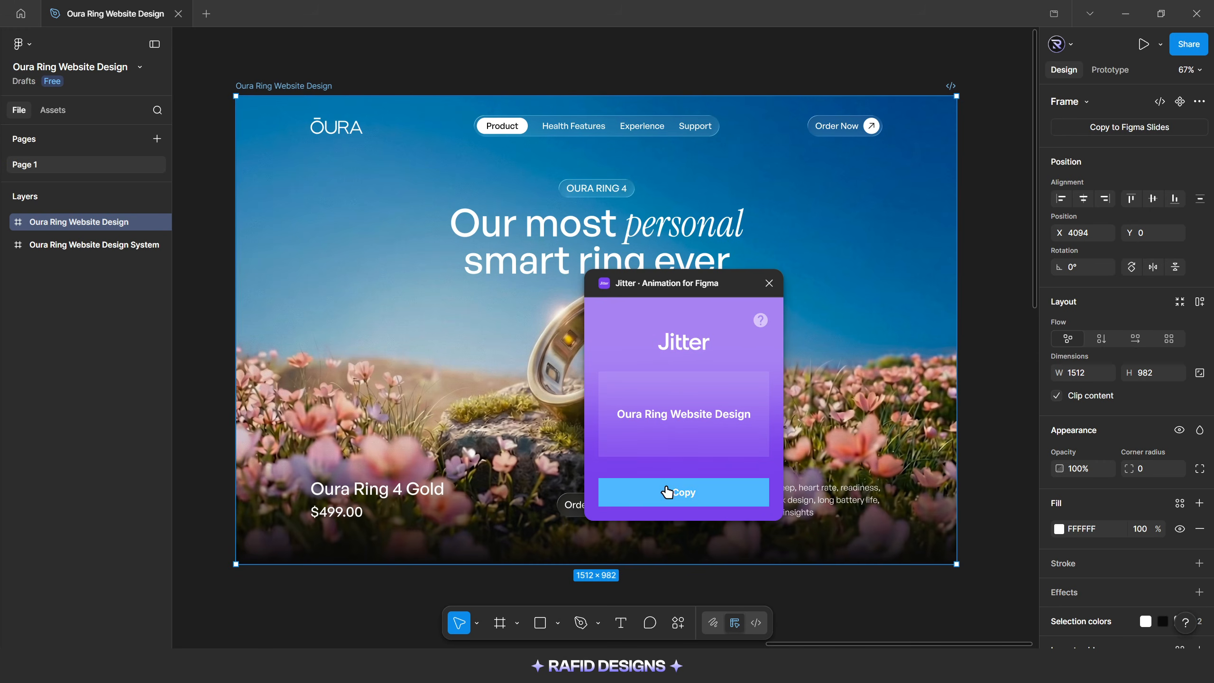
pyautogui.click(686, 497)
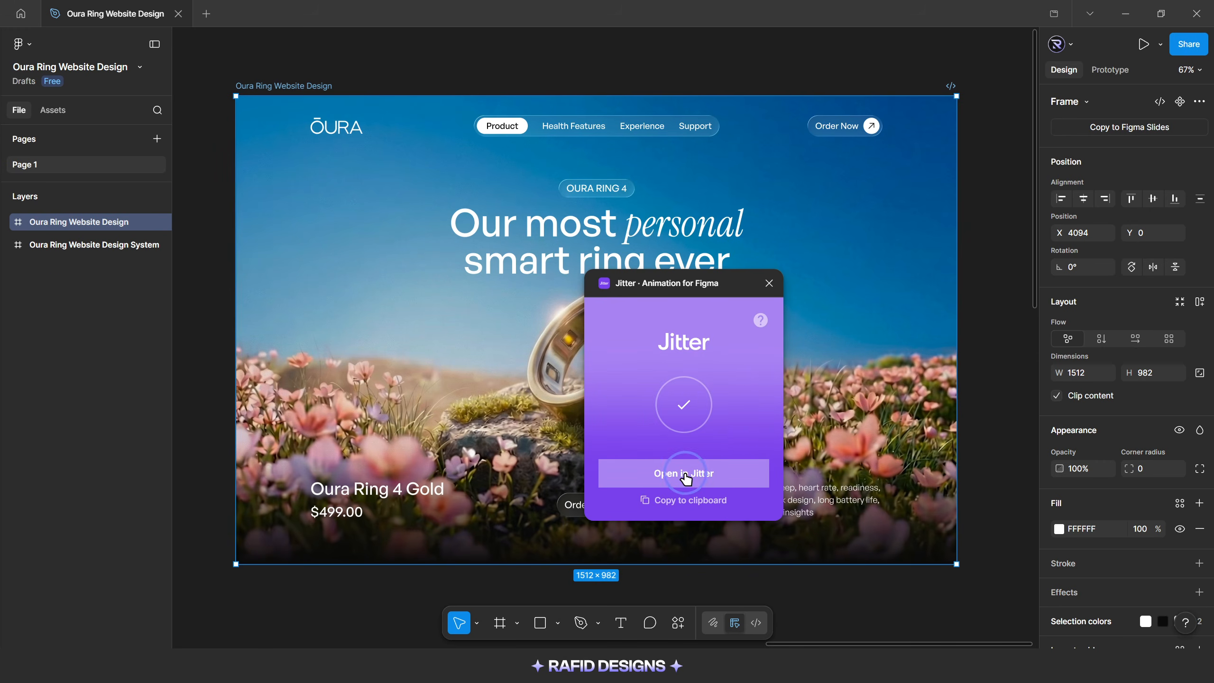
pyautogui.click(687, 479)
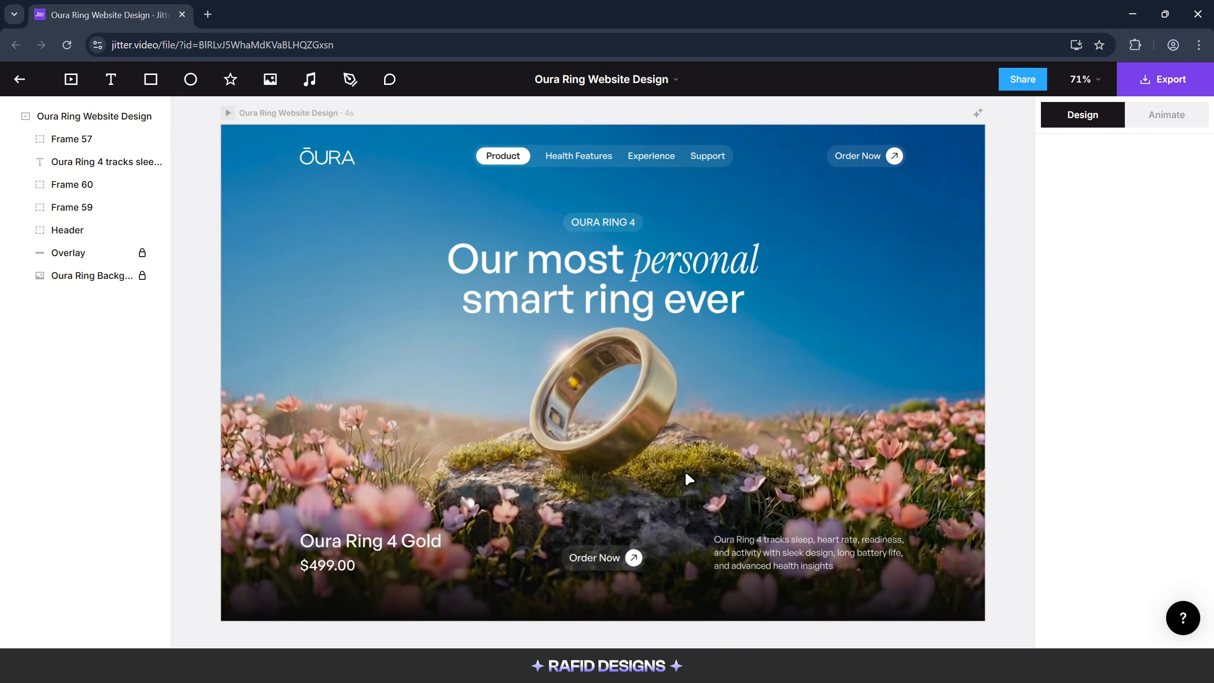
# Unlock the Oura Ring Background and Overlay layers of the imported design
pyautogui.click(818, 361)
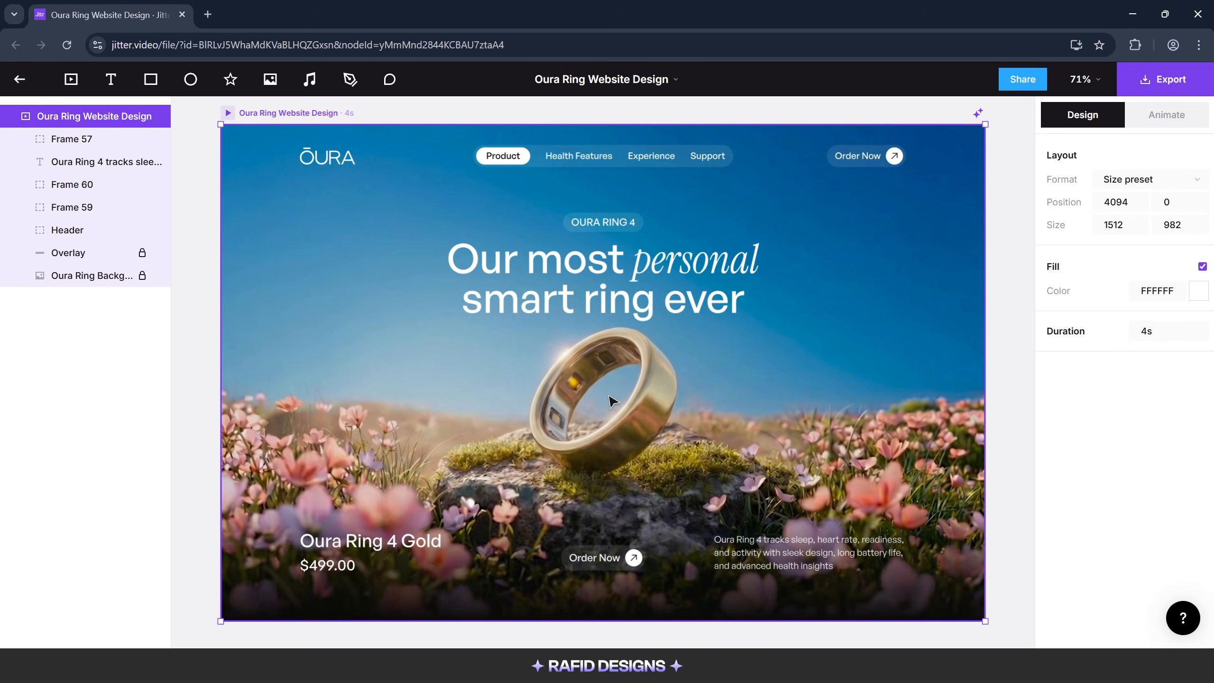
pyautogui.click(141, 276)
pyautogui.click(142, 254)
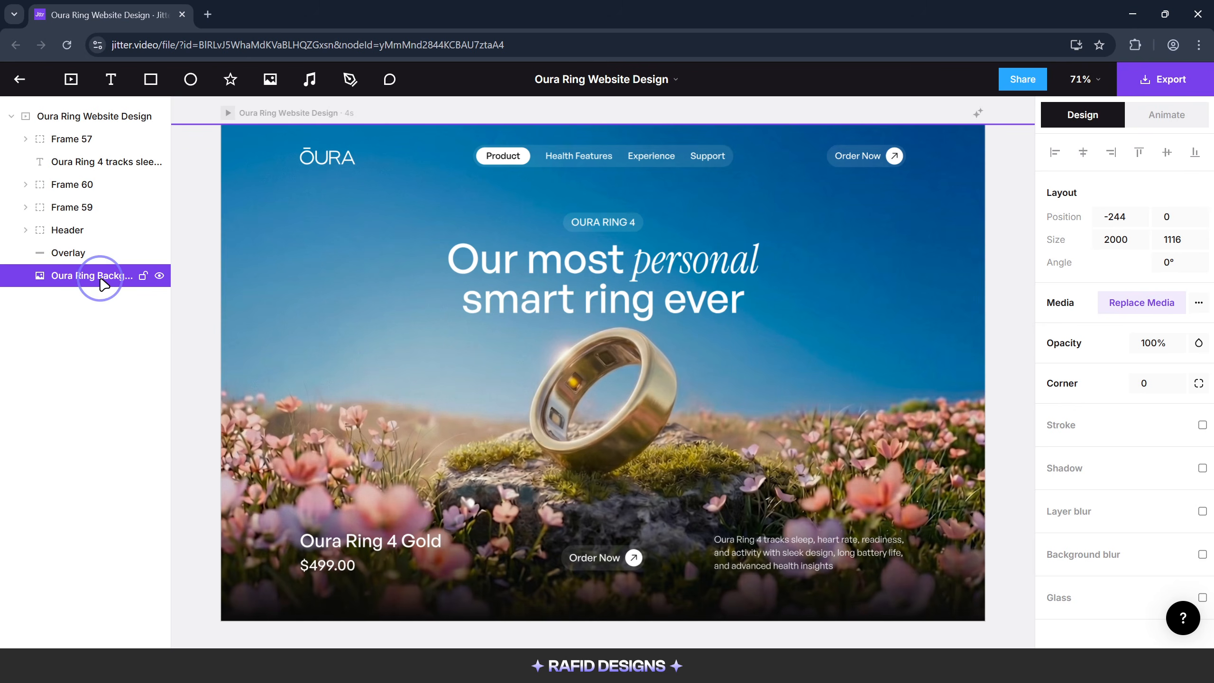
# Replace the Oura Ring Background layer's media with the video Oura ring.mp4
pyautogui.click(1099, 303)
pyautogui.doubleClick(95, 138)
pyautogui.click(96, 144)
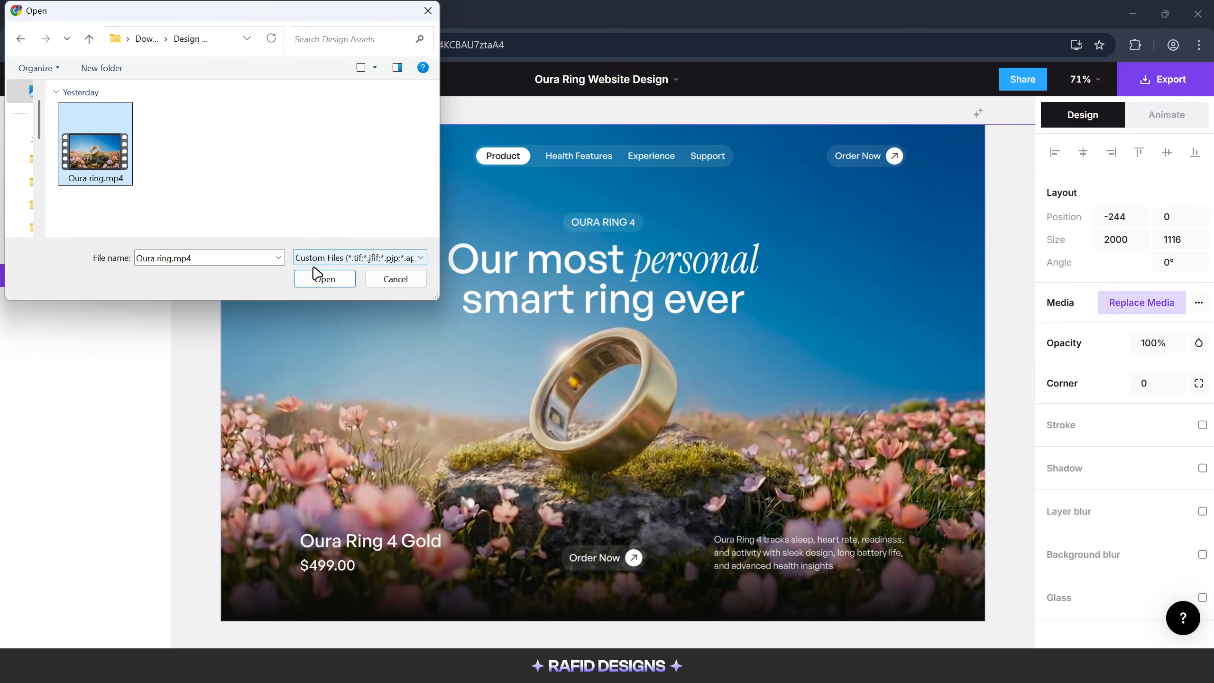
pyautogui.click(324, 279)
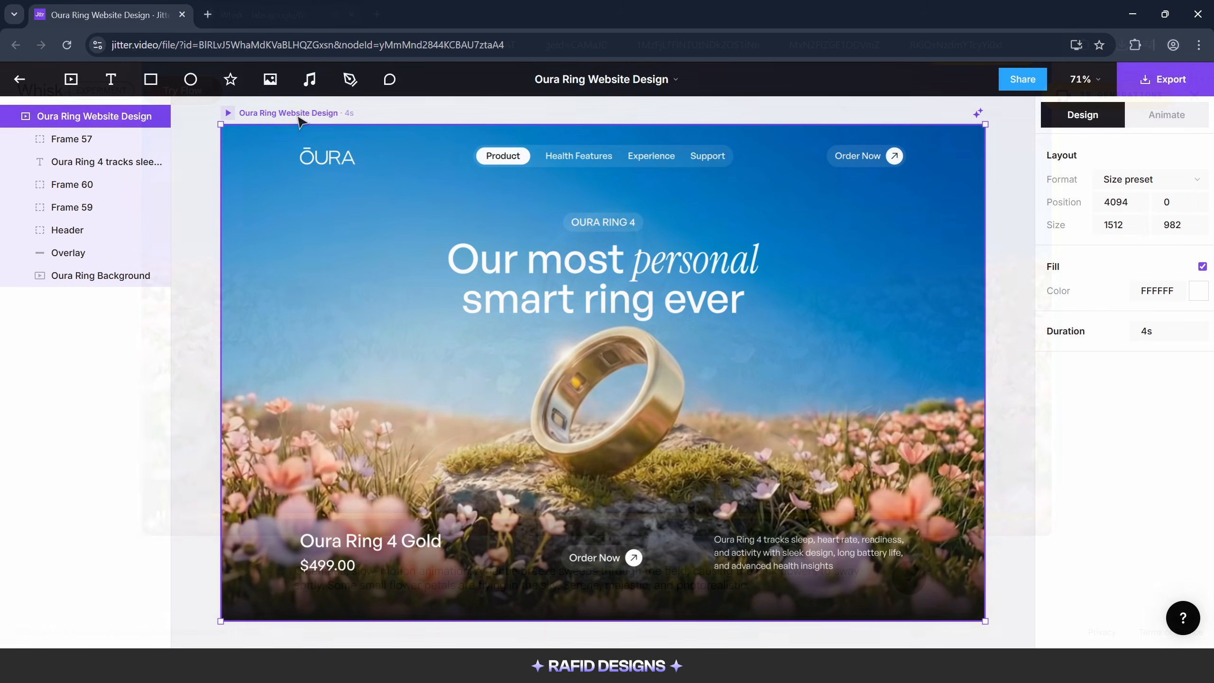
# Brainstorm intro animations in the Cinematic style for the Oura Ring Website Design frame
pyautogui.click(978, 113)
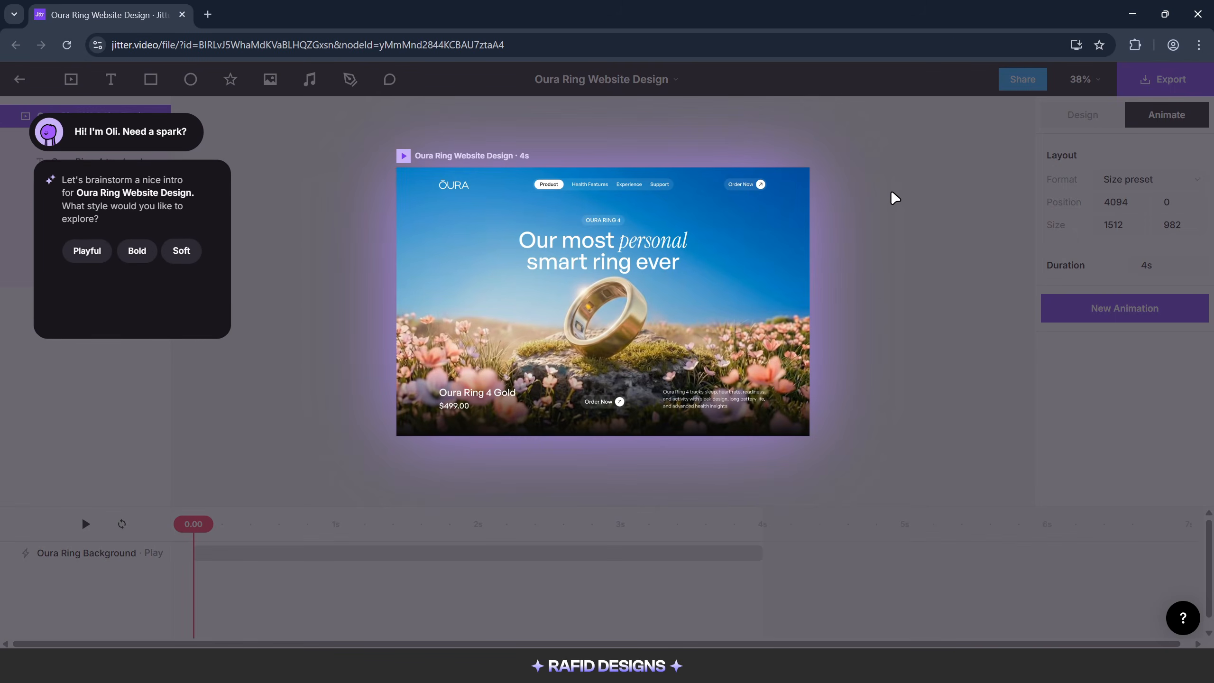
pyautogui.click(160, 281)
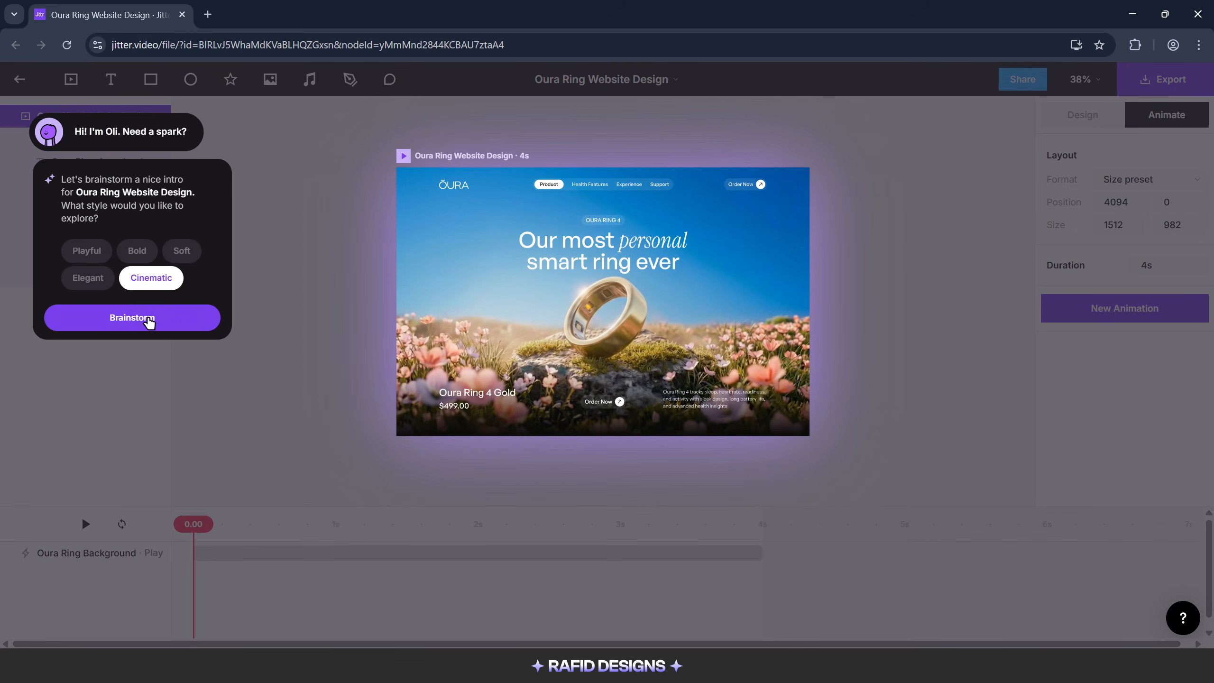
pyautogui.click(149, 322)
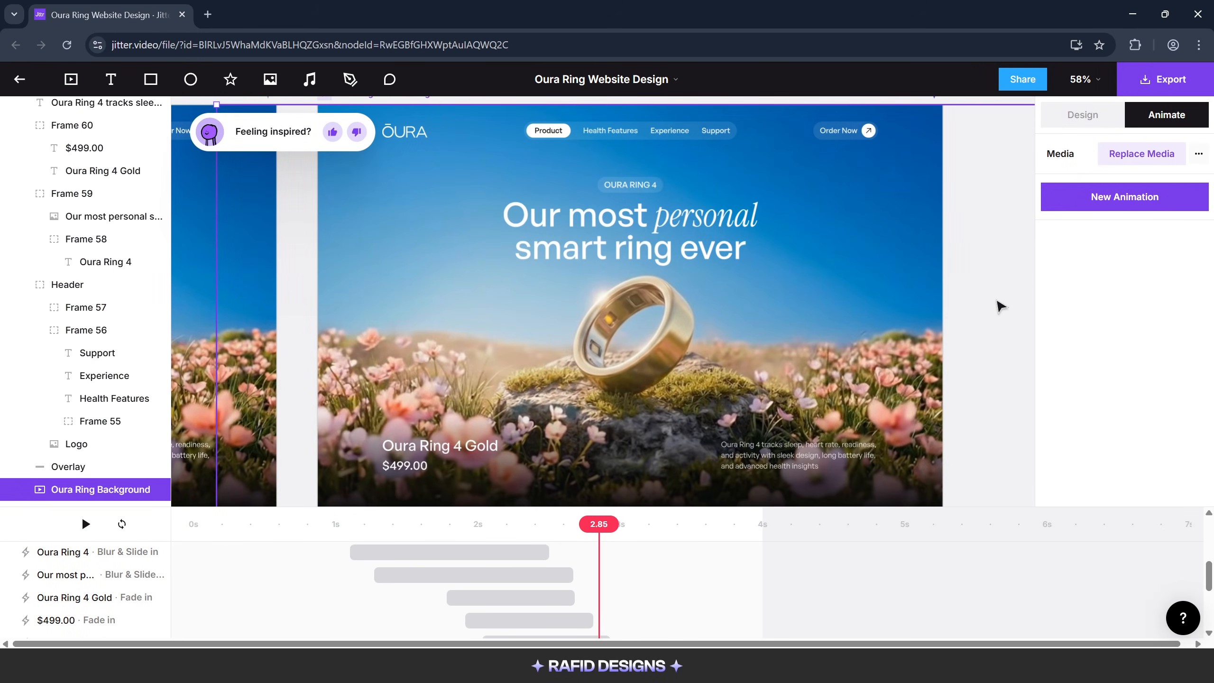
# Change the Oura Ring 4 Gold text's Fade In animation to Mask & Slide in
pyautogui.click(445, 452)
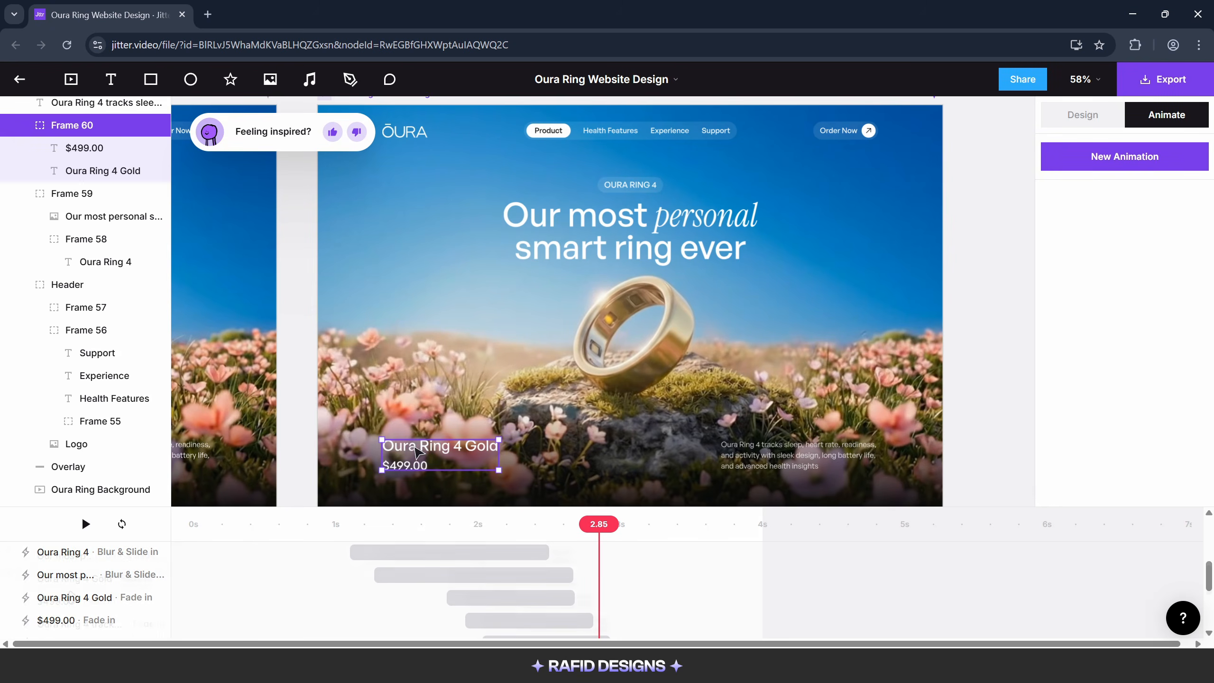
pyautogui.scroll(-5, 74, 595)
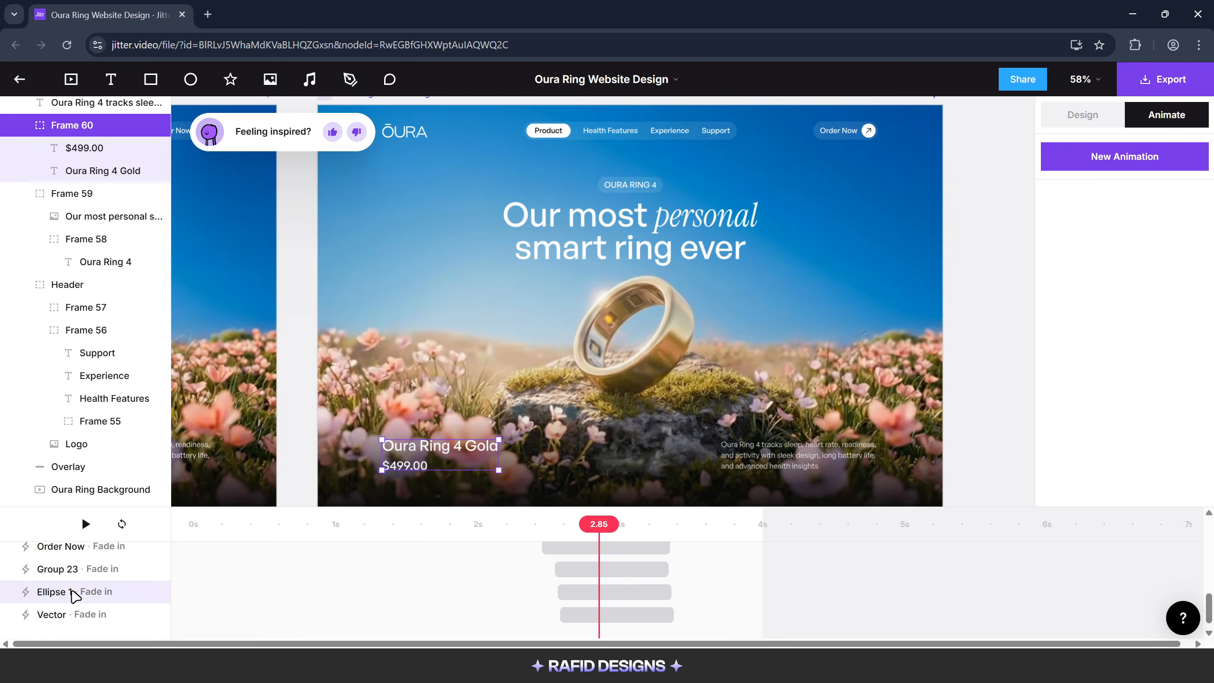
pyautogui.scroll(5, 77, 592)
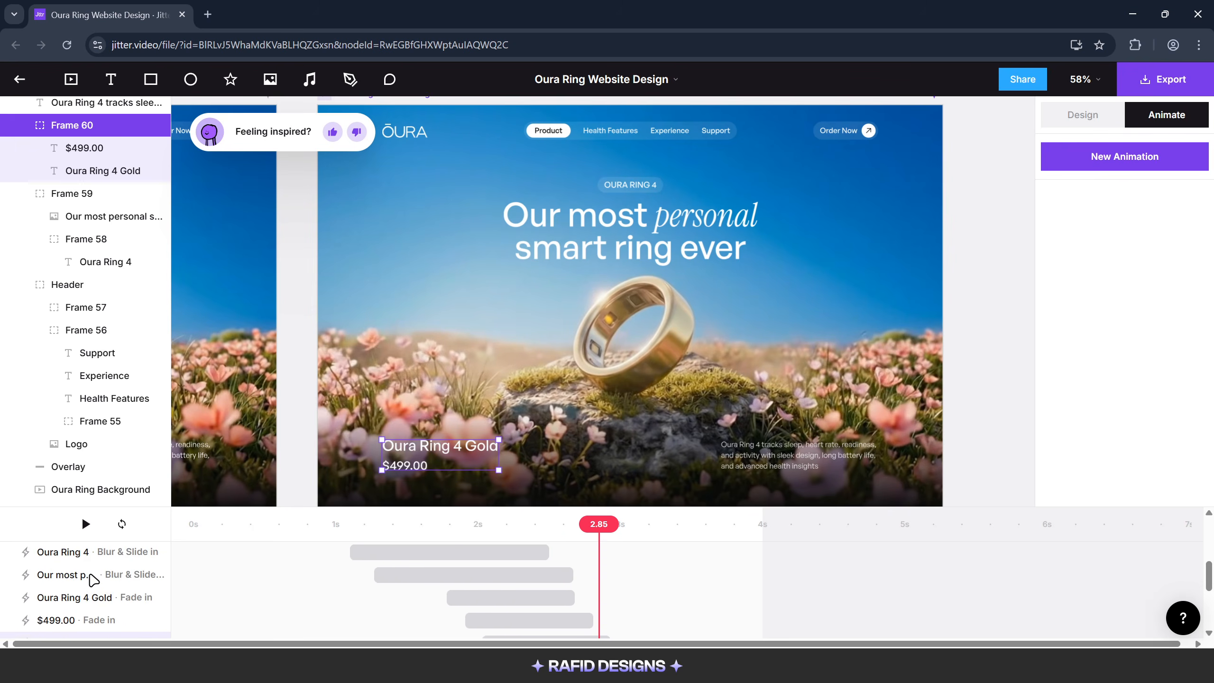
pyautogui.click(89, 598)
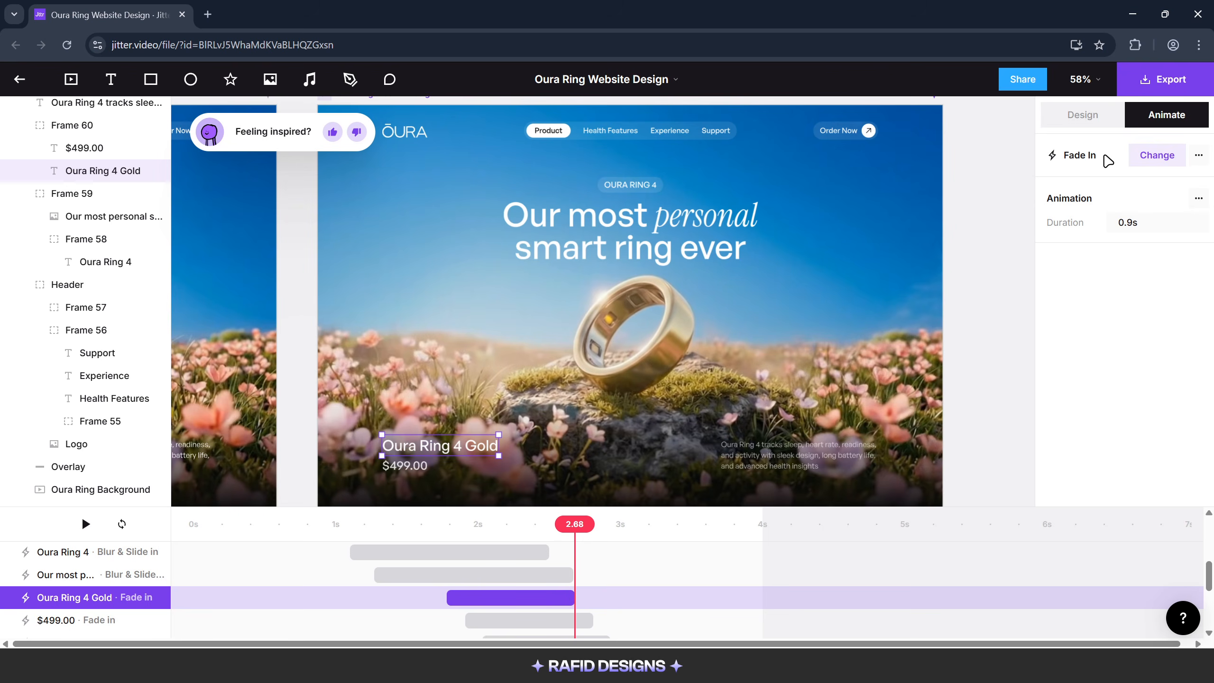
pyautogui.click(1141, 158)
pyautogui.scroll(-5, 1164, 349)
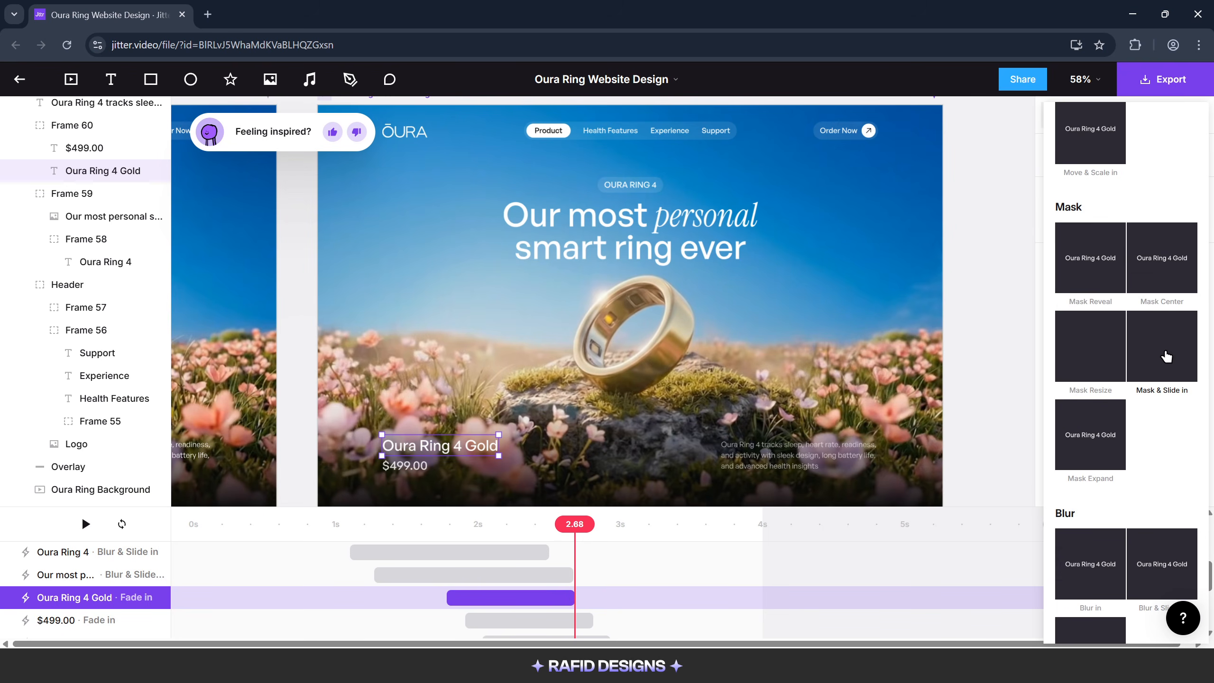
pyautogui.click(1159, 352)
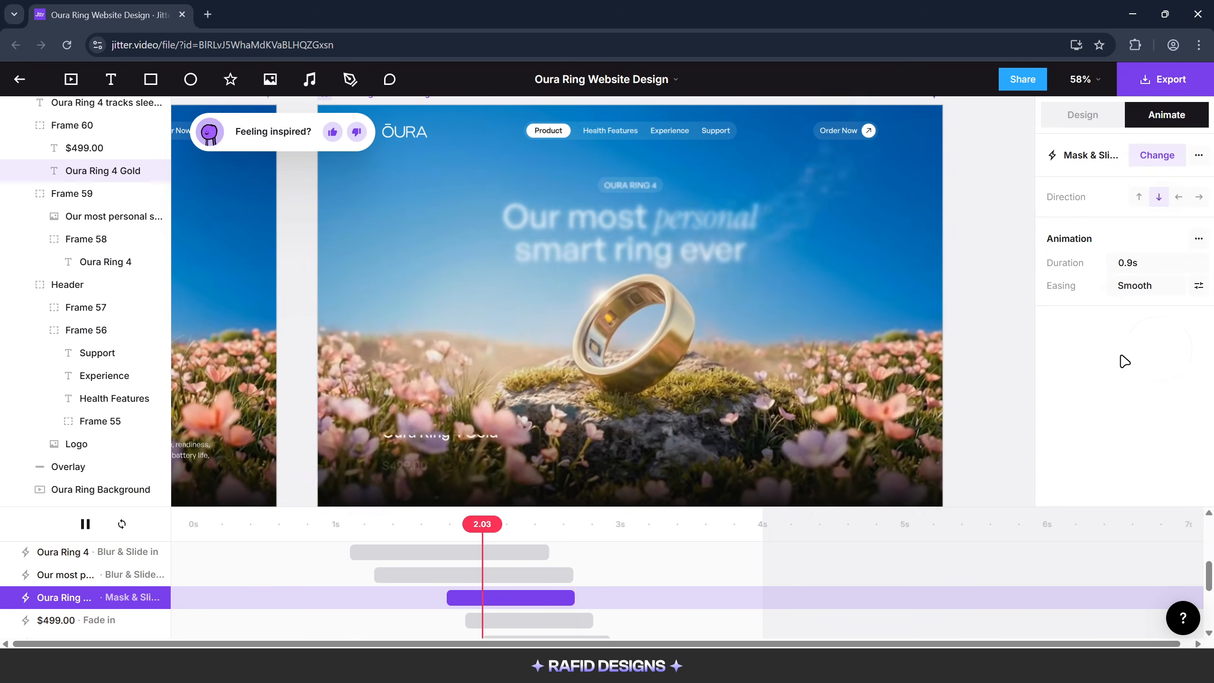
# Change the $499.00 price text's animation to Mask & Slide in and set its direction to rightward
pyautogui.click(432, 470)
pyautogui.click(498, 619)
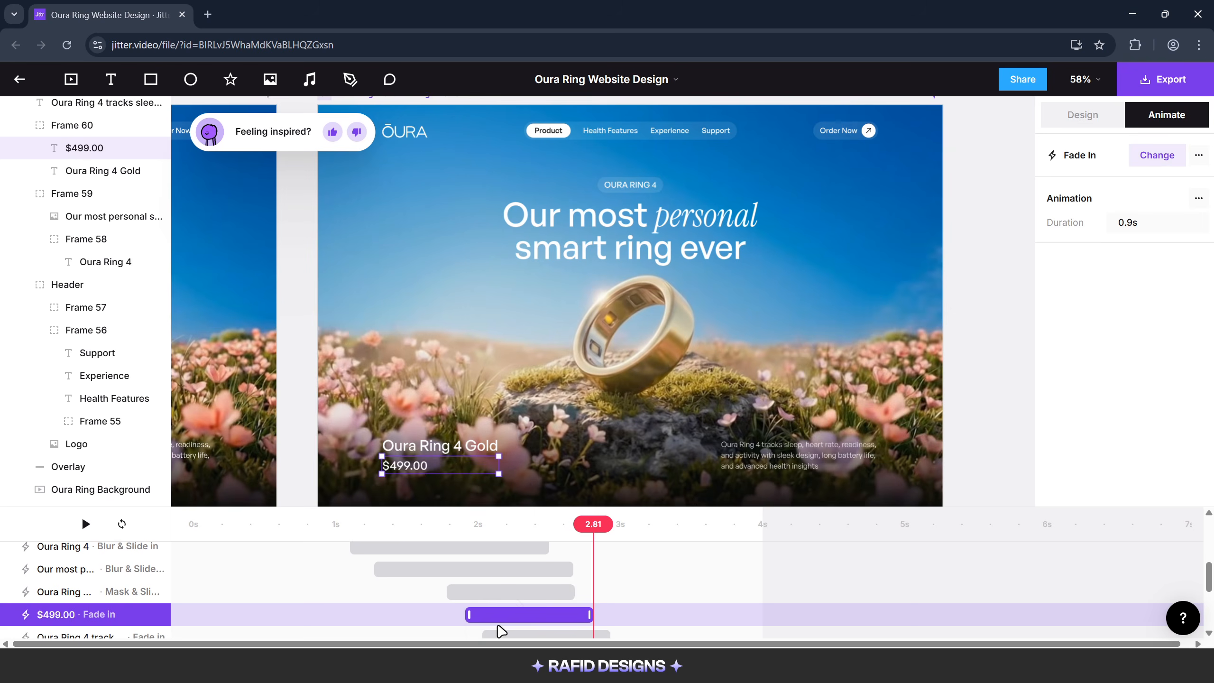
pyautogui.click(1149, 165)
pyautogui.scroll(-5, 1111, 526)
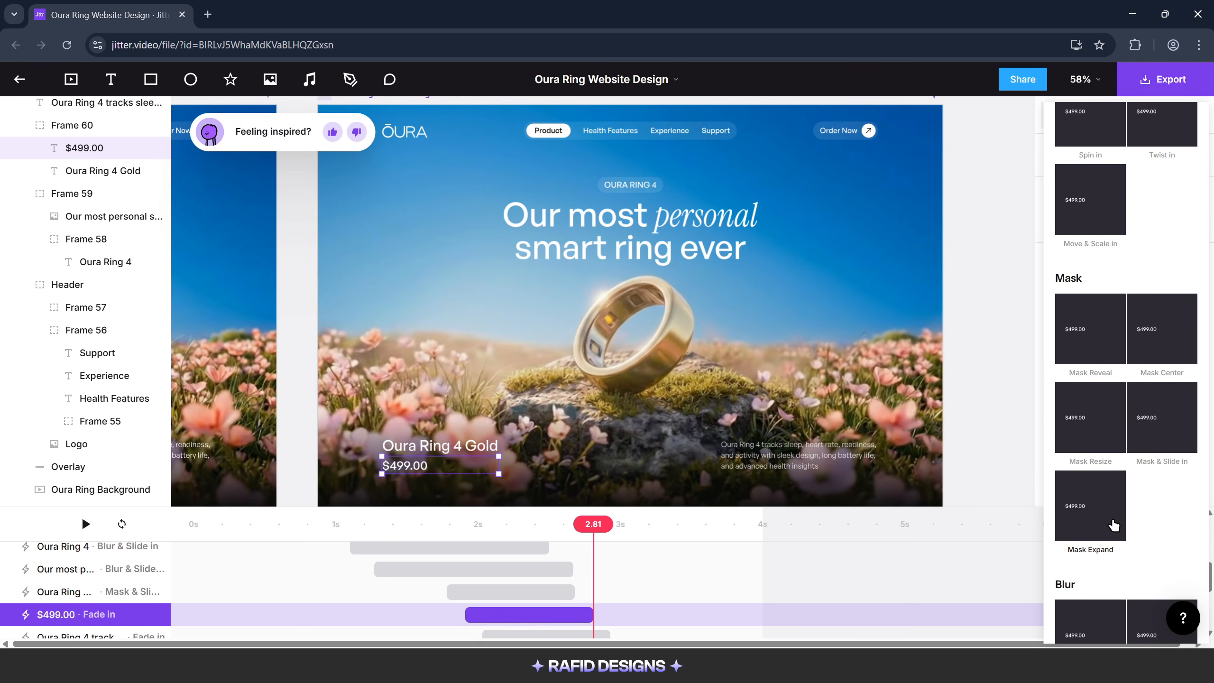
pyautogui.click(1147, 420)
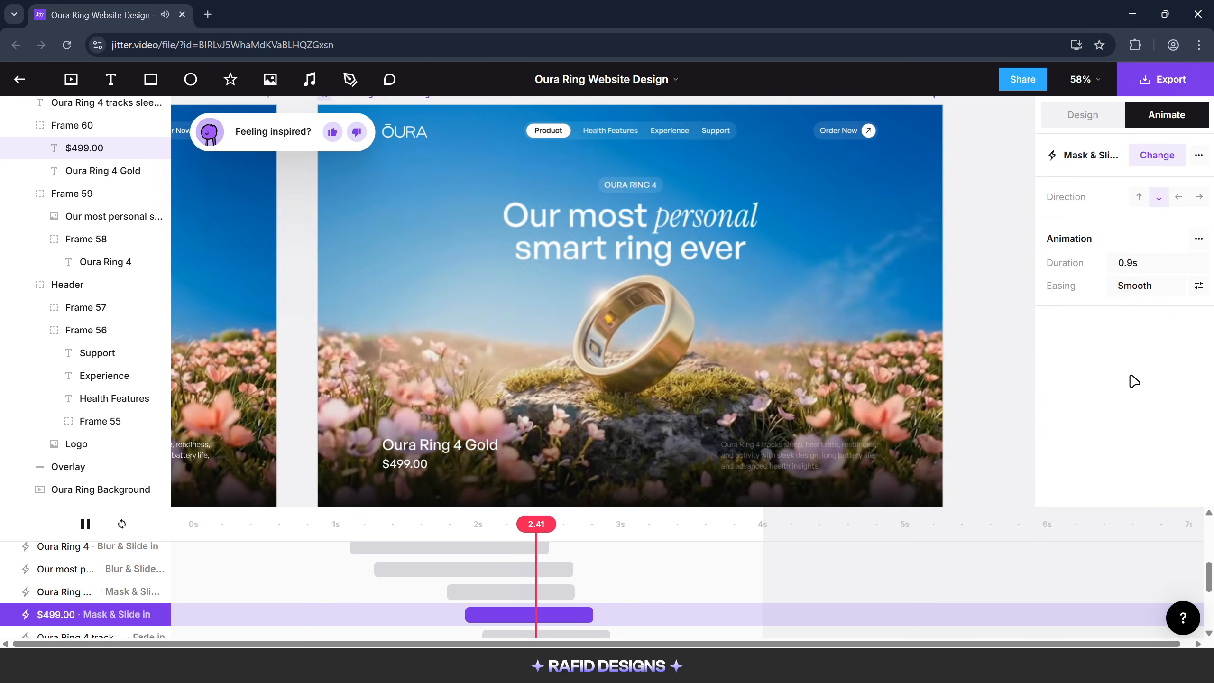
pyautogui.click(1198, 198)
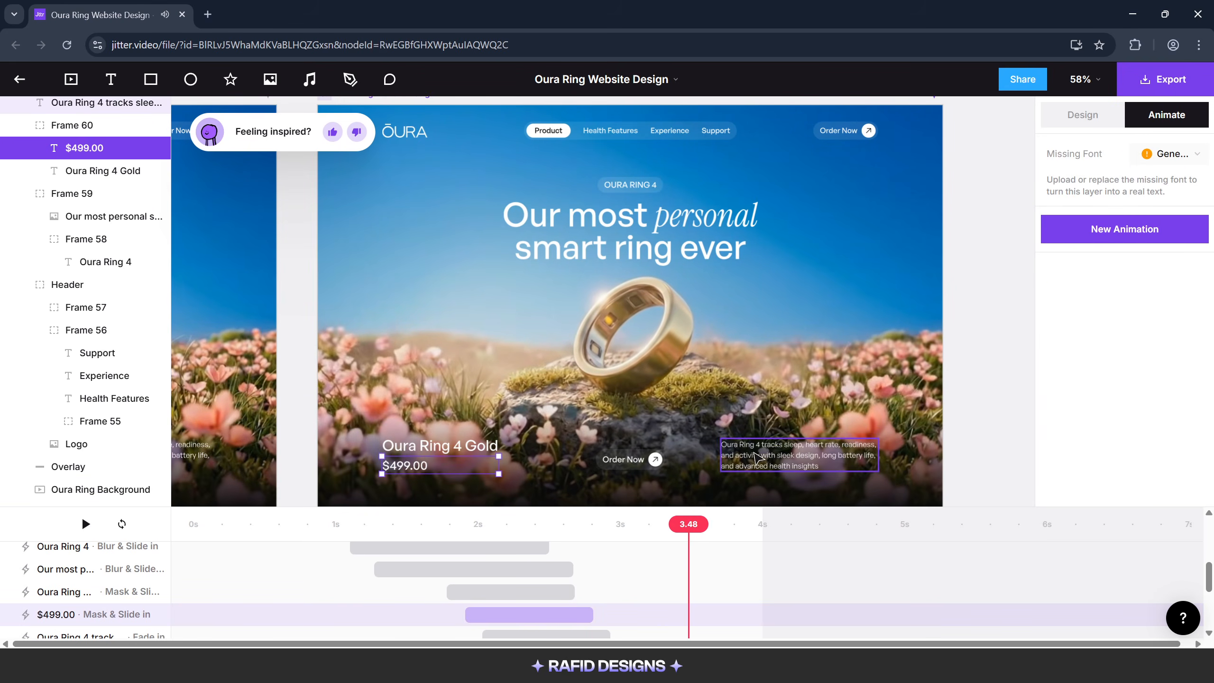
# Select the product description text that starts with "Oura Ring 4 tracks sleep"
pyautogui.click(736, 460)
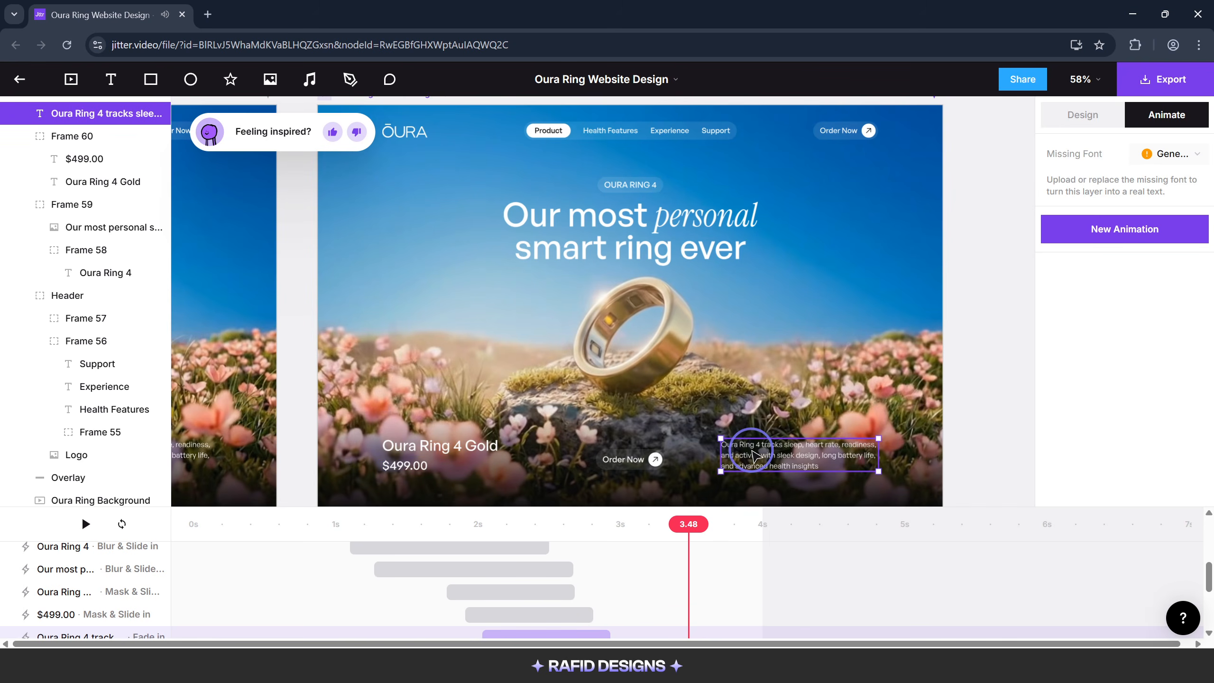